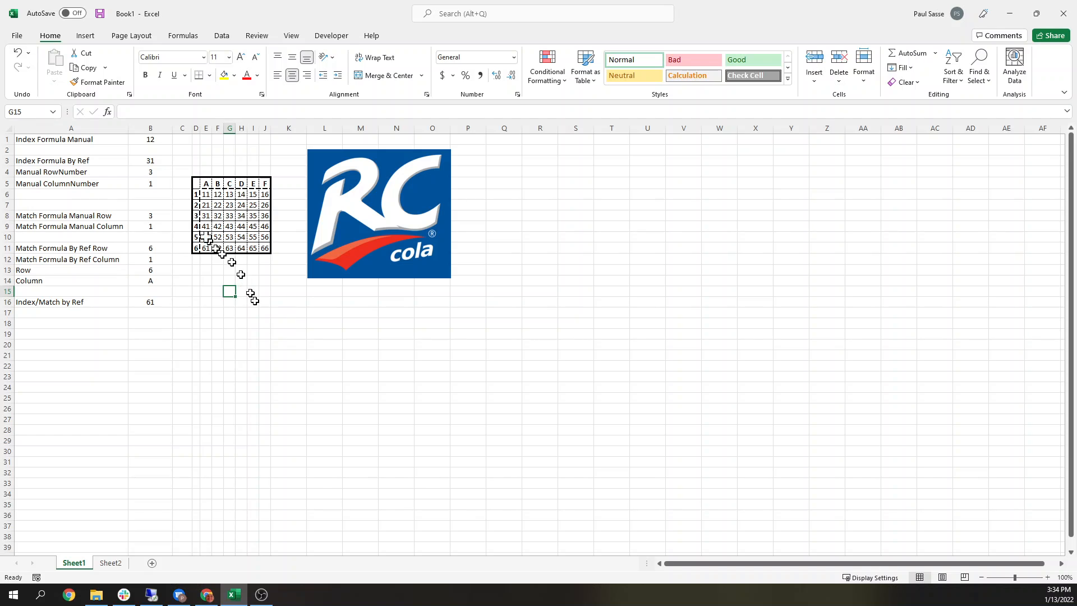
# Step: Examine the number grid and the INDEX formula in cell B1, re-entering its row argument as 1
pyautogui.moveTo(196, 184); pyautogui.dragTo(264, 243)
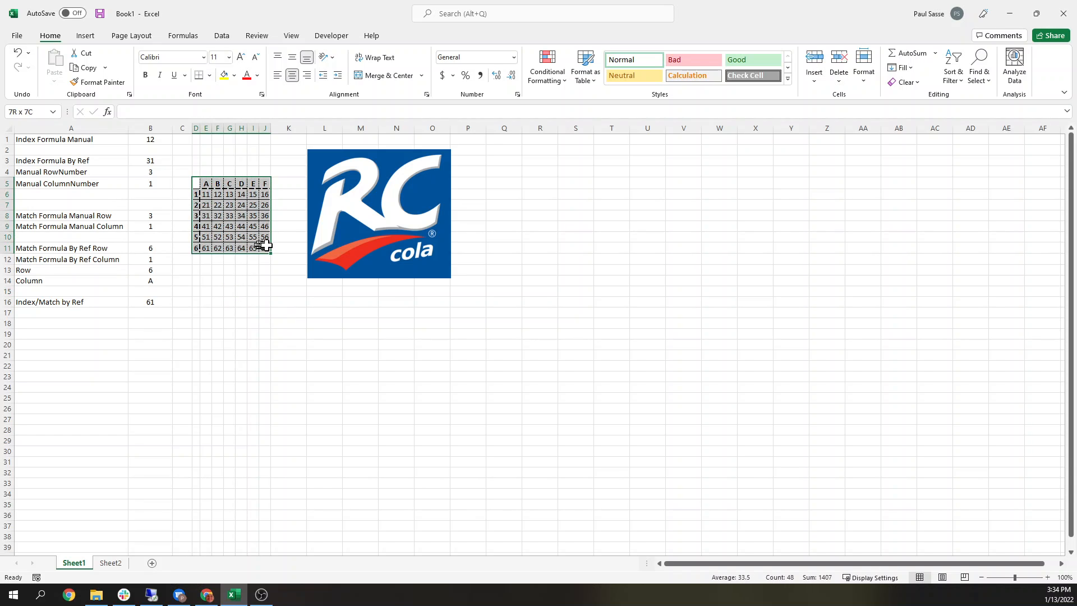
pyautogui.click(253, 300)
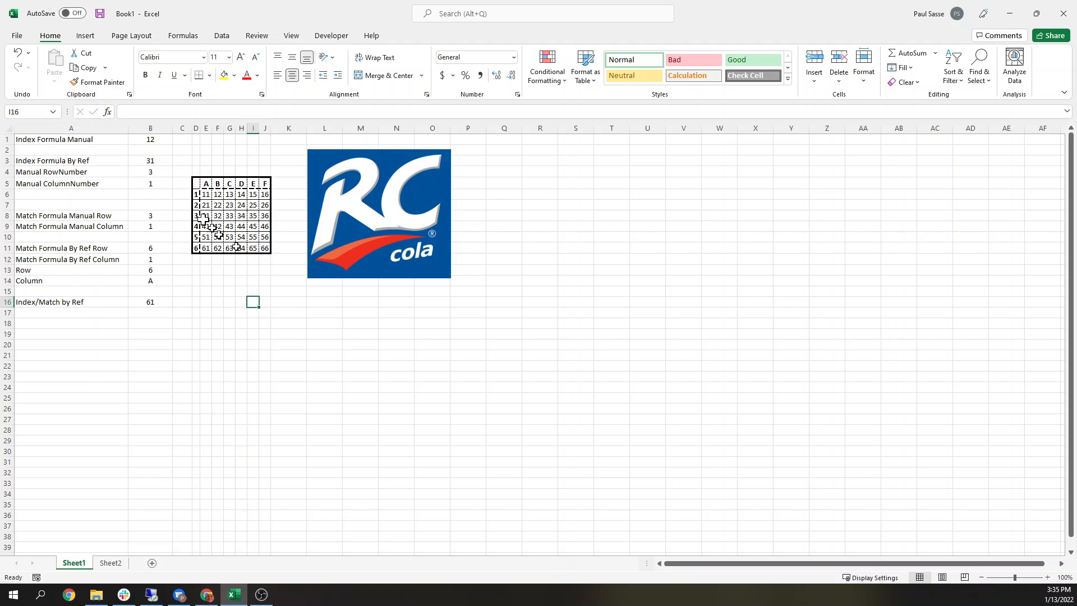
pyautogui.click(150, 149)
pyautogui.click(151, 141)
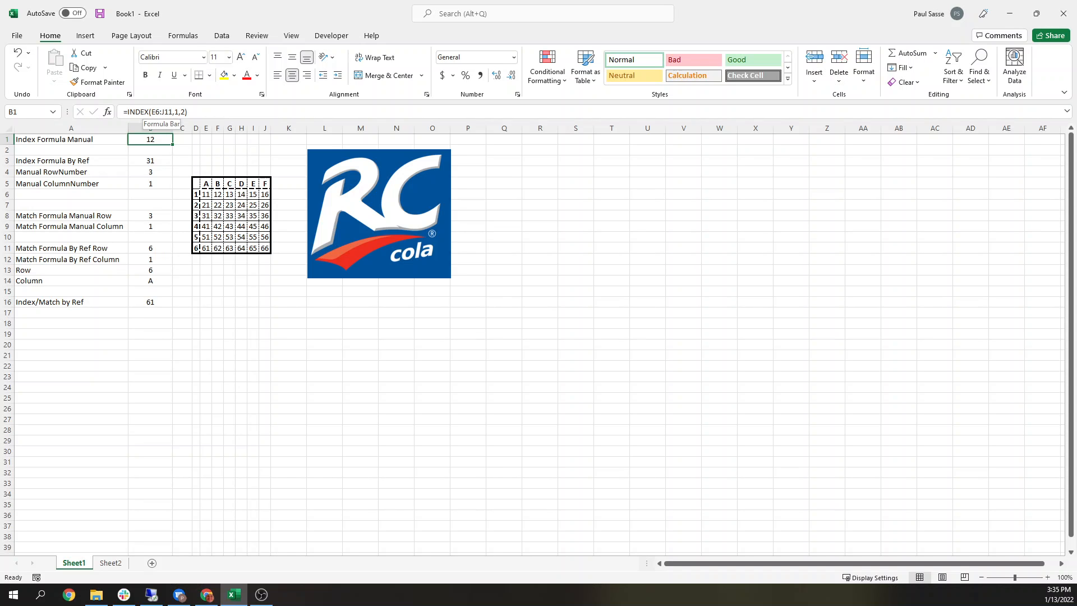
pyautogui.click(157, 112)
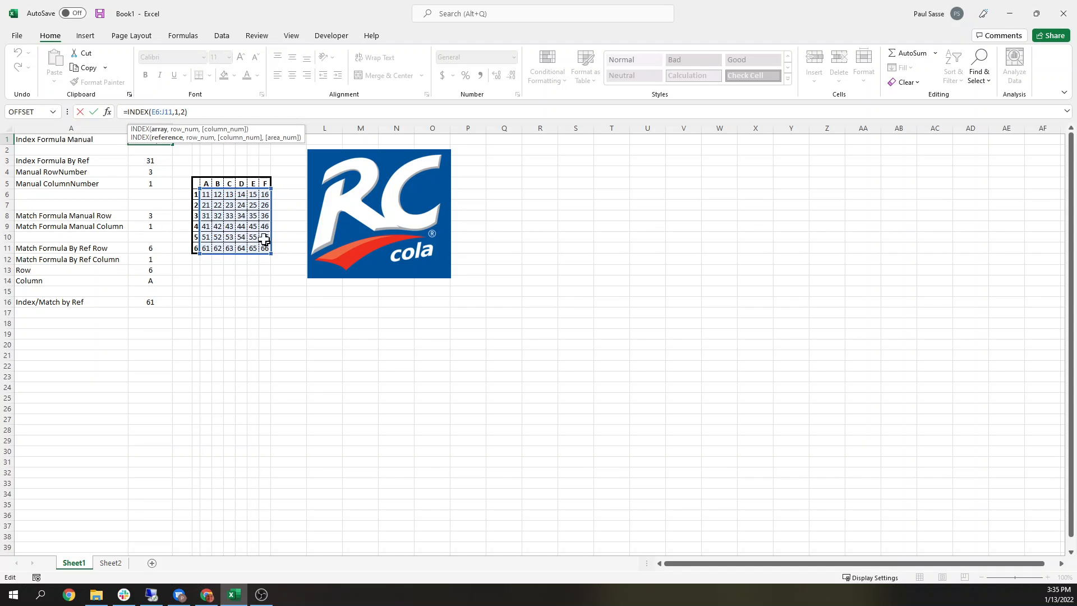
pyautogui.click(175, 111)
pyautogui.write('1')
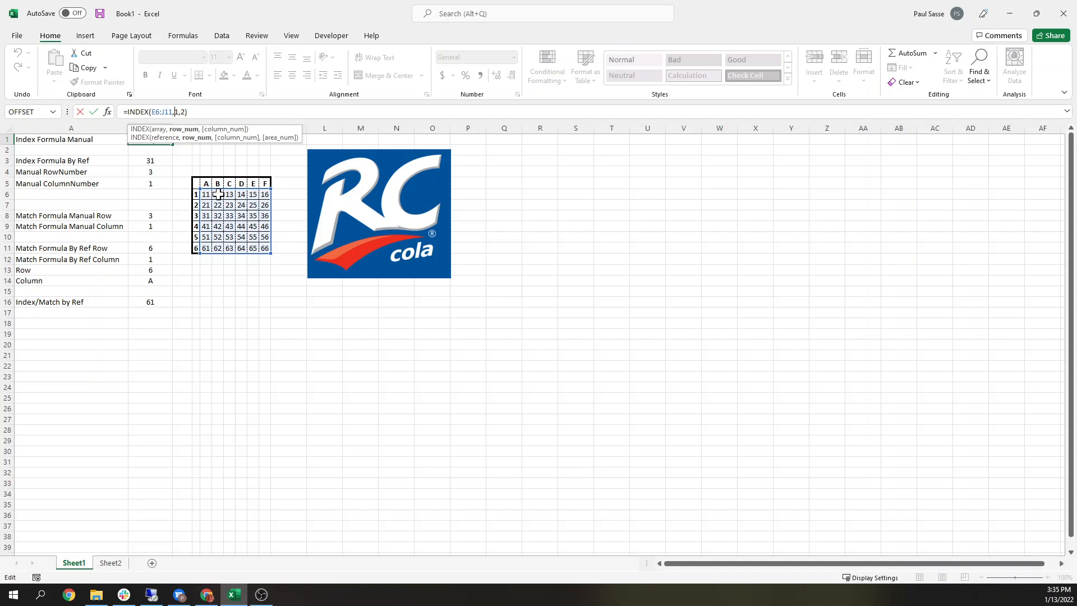
pyautogui.click(212, 110)
pyautogui.press('Return')
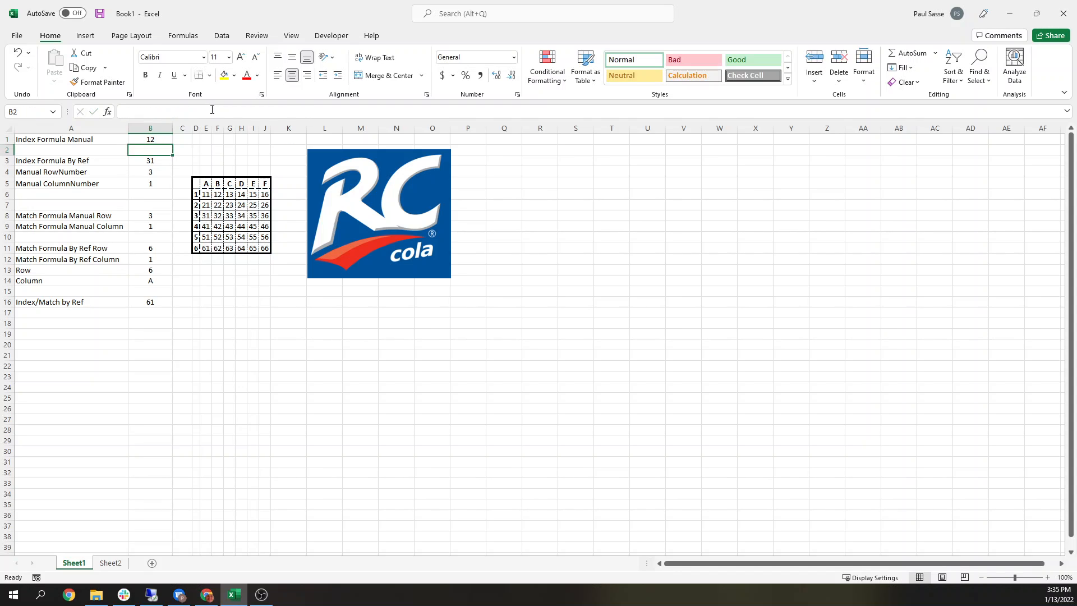
# Step: Change B1's formula to =INDEX(E6:J11,6,3)
pyautogui.click(151, 139)
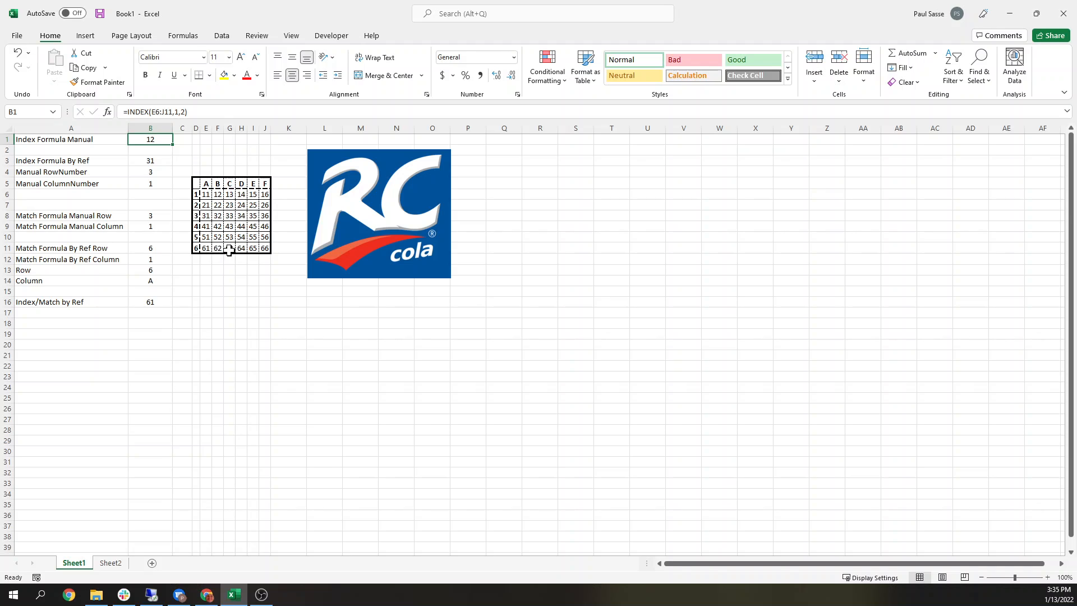
pyautogui.click(177, 112)
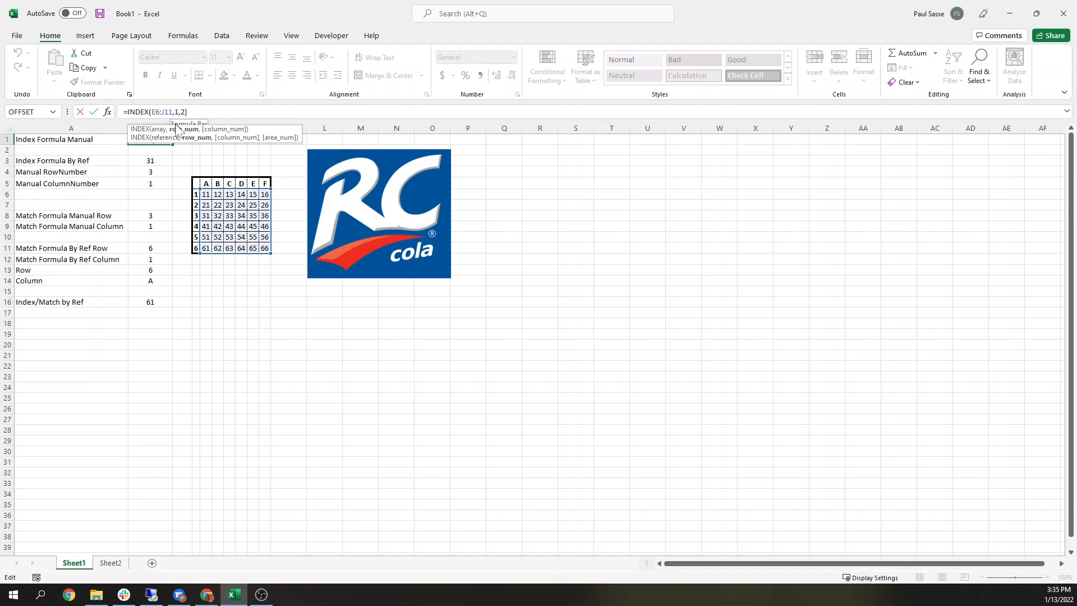
pyautogui.doubleClick(175, 114)
pyautogui.click(183, 114)
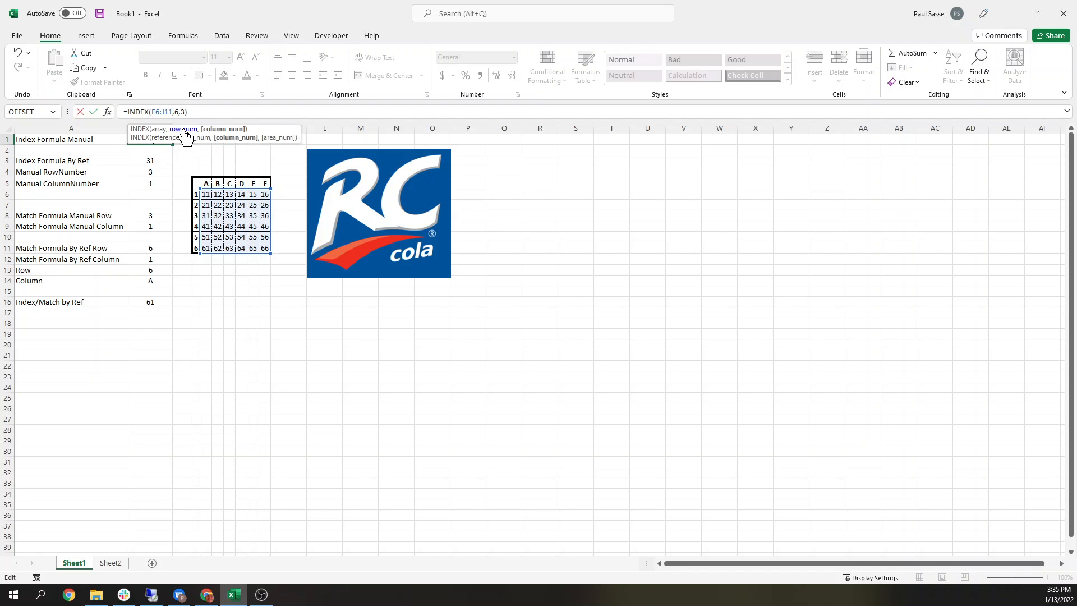
pyautogui.press('Return')
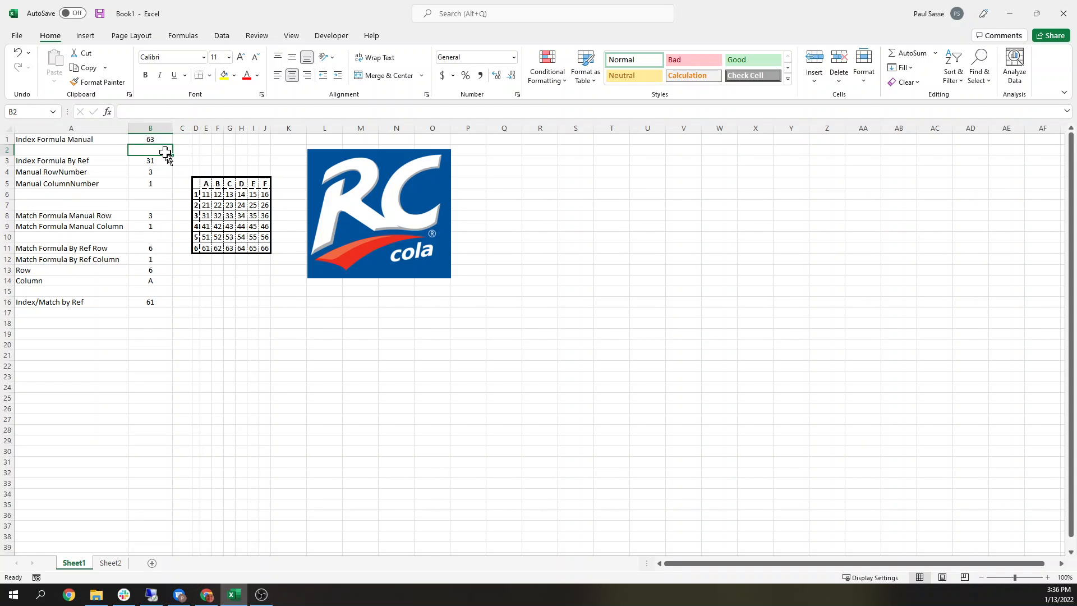
pyautogui.click(159, 139)
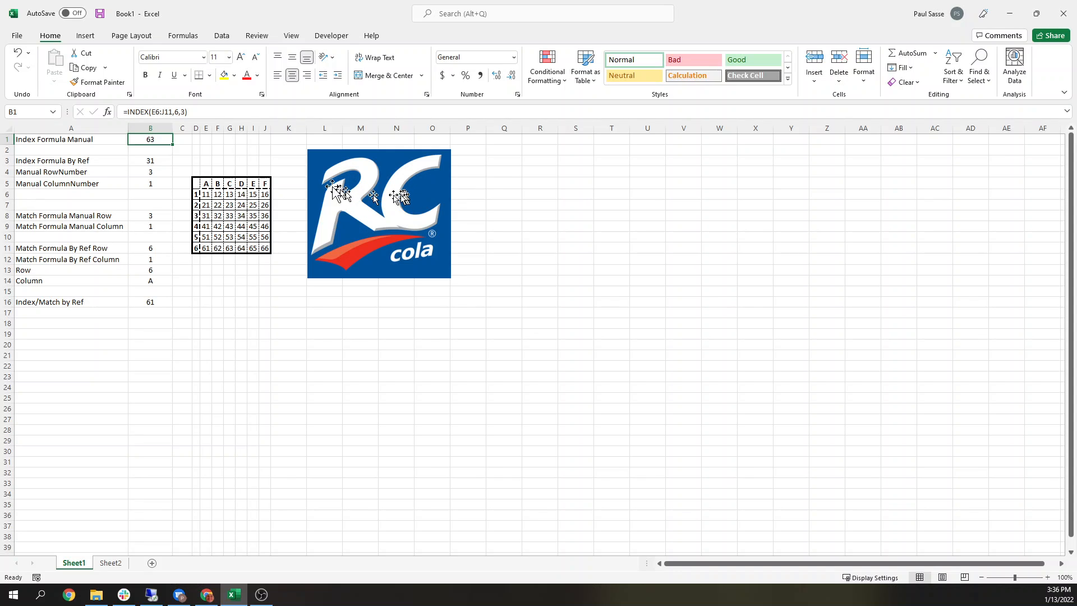
pyautogui.click(178, 111)
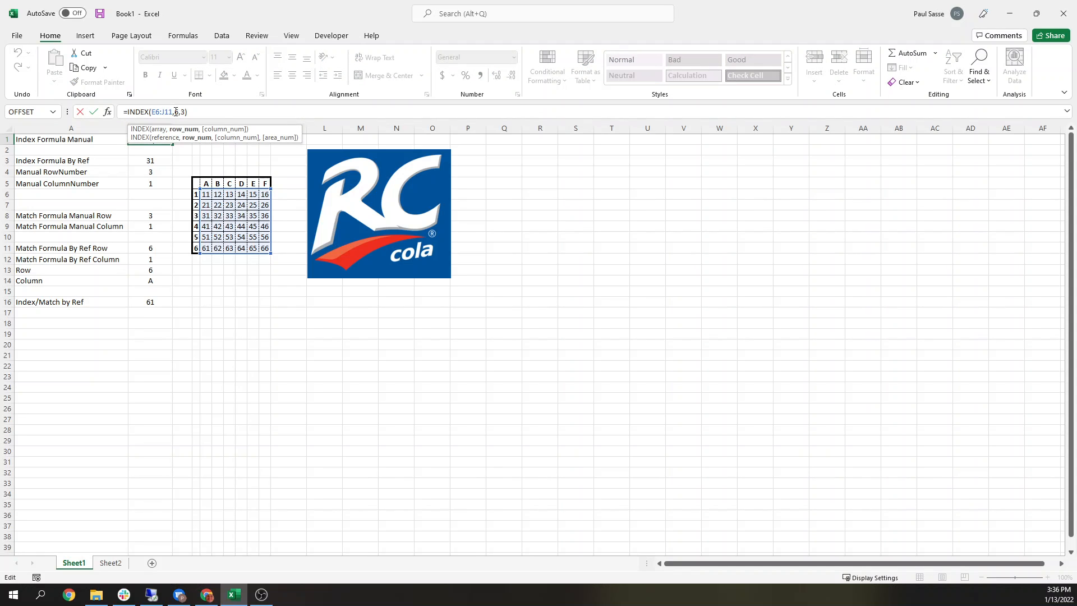
pyautogui.doubleClick(183, 111)
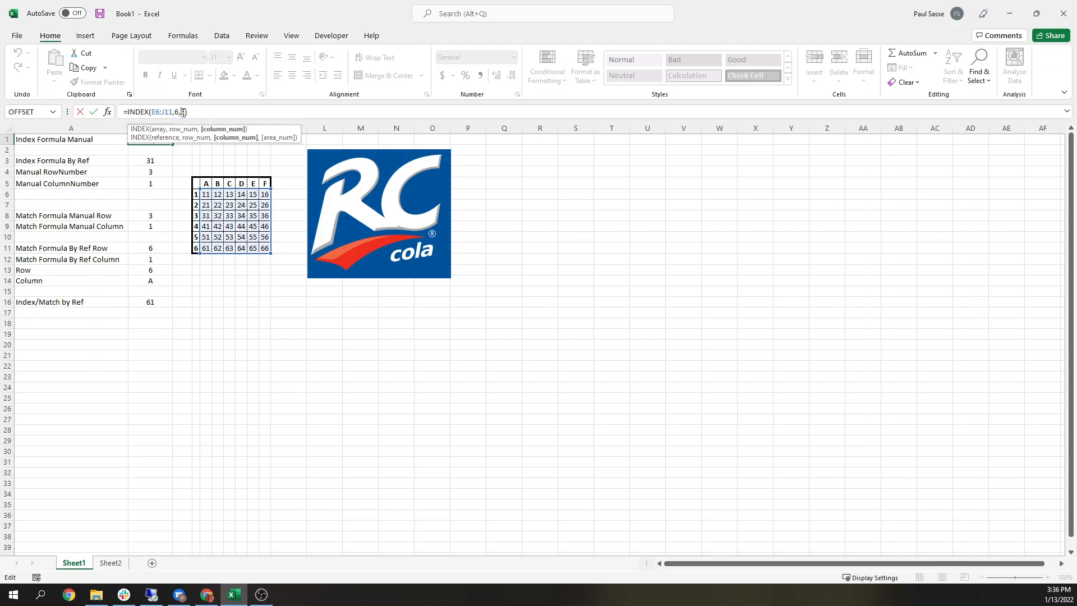
pyautogui.write('3')
pyautogui.click(252, 290)
pyautogui.press('BackSpace')
pyautogui.press('BackSpace')
pyautogui.press('BackSpace')
pyautogui.press('Return')
# Step: Compare the INDEX formula in B3, which uses B4 and B5 as row and column, with B1's
pyautogui.click(149, 162)
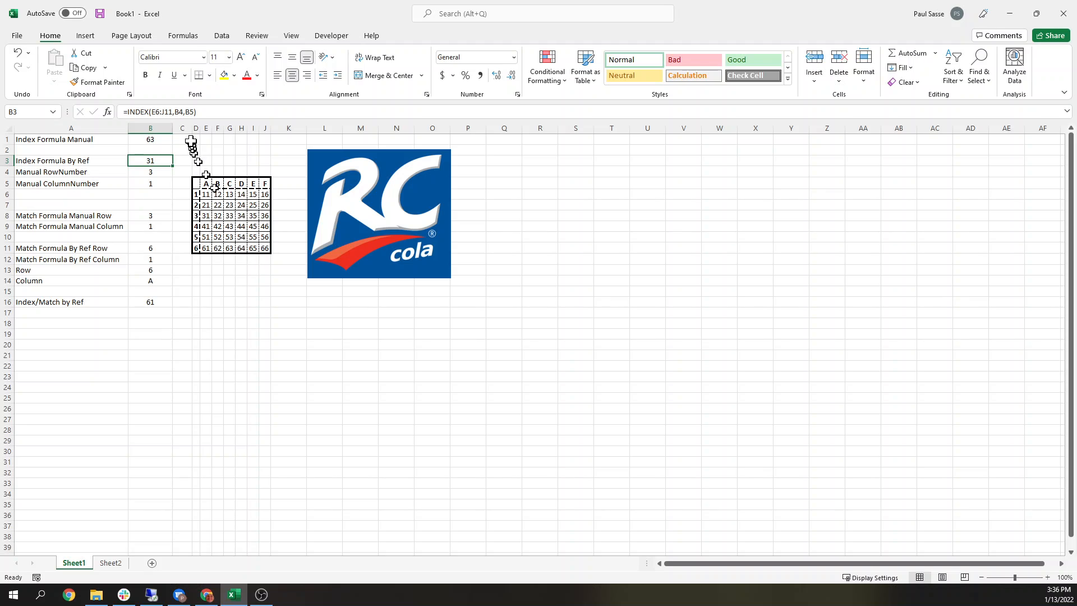
pyautogui.click(151, 138)
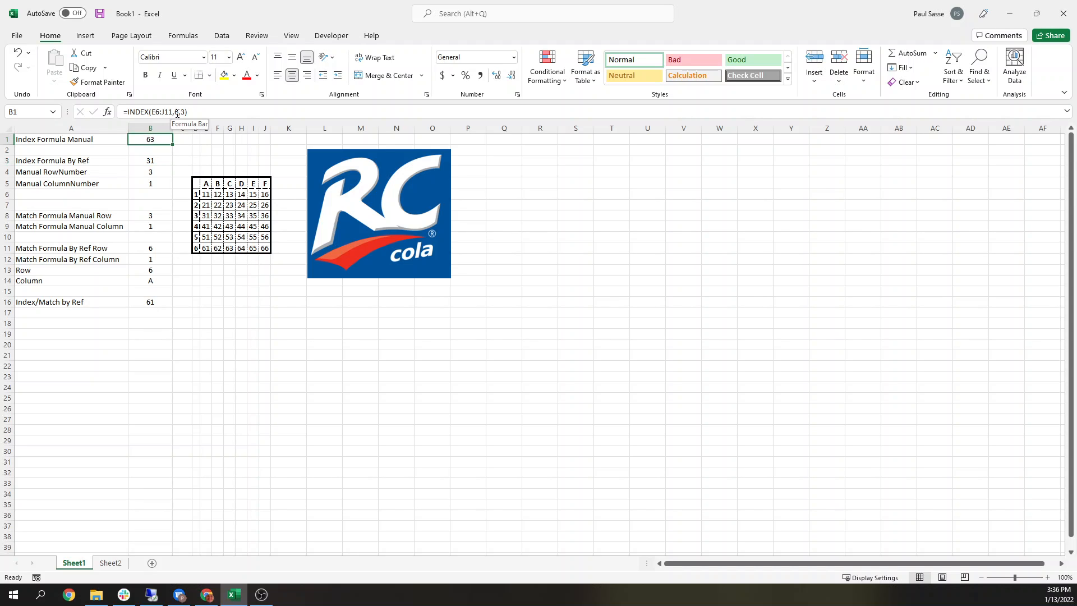
pyautogui.click(151, 160)
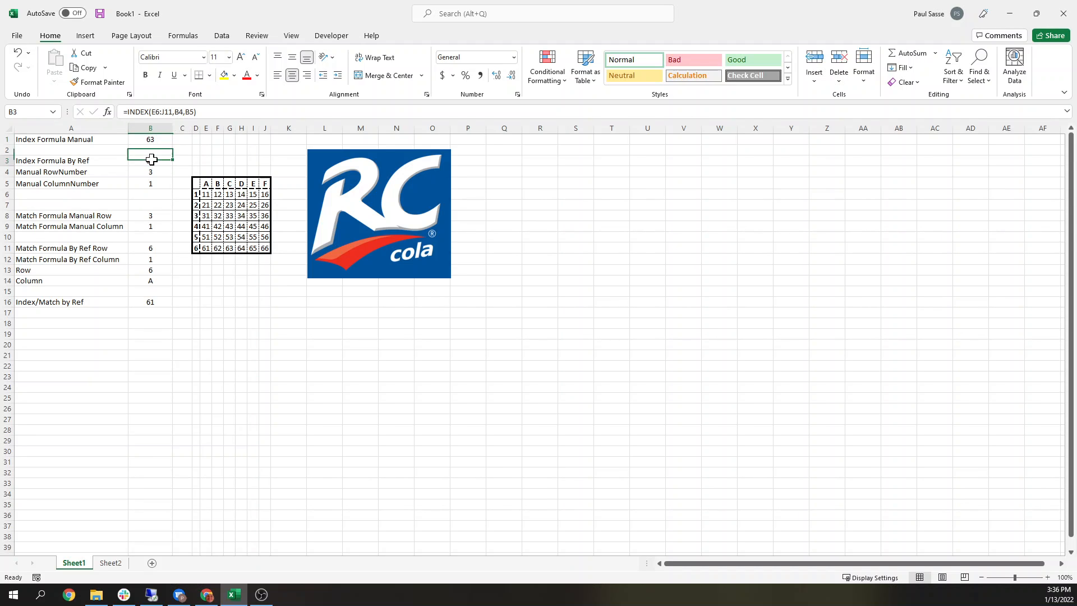
pyautogui.click(150, 112)
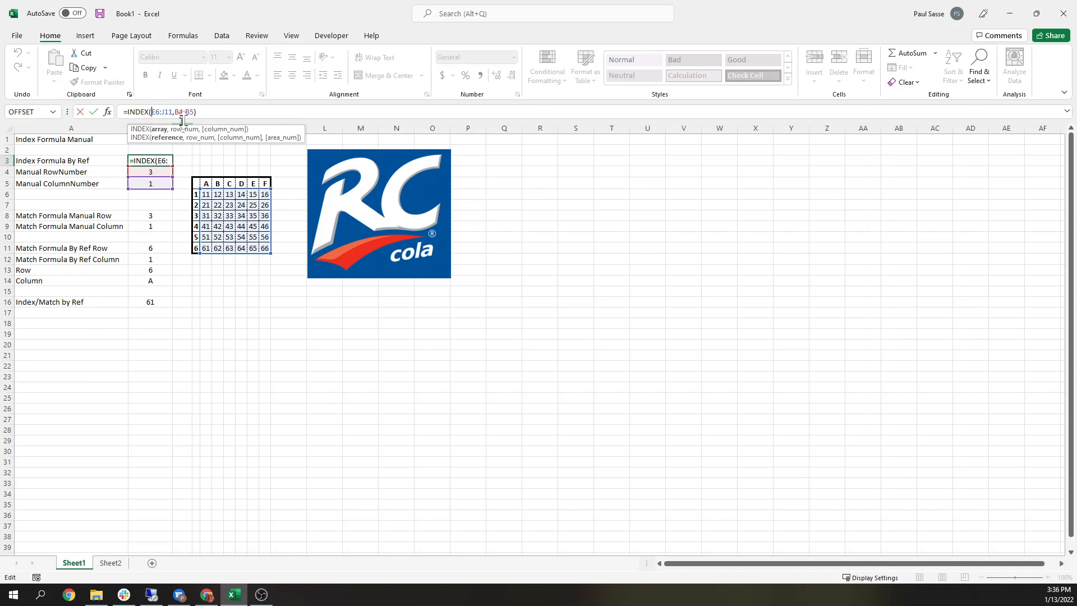
pyautogui.press('Escape')
# Step: Set the manual row number and column number in B4 and B5 to 4 each
pyautogui.click(160, 172)
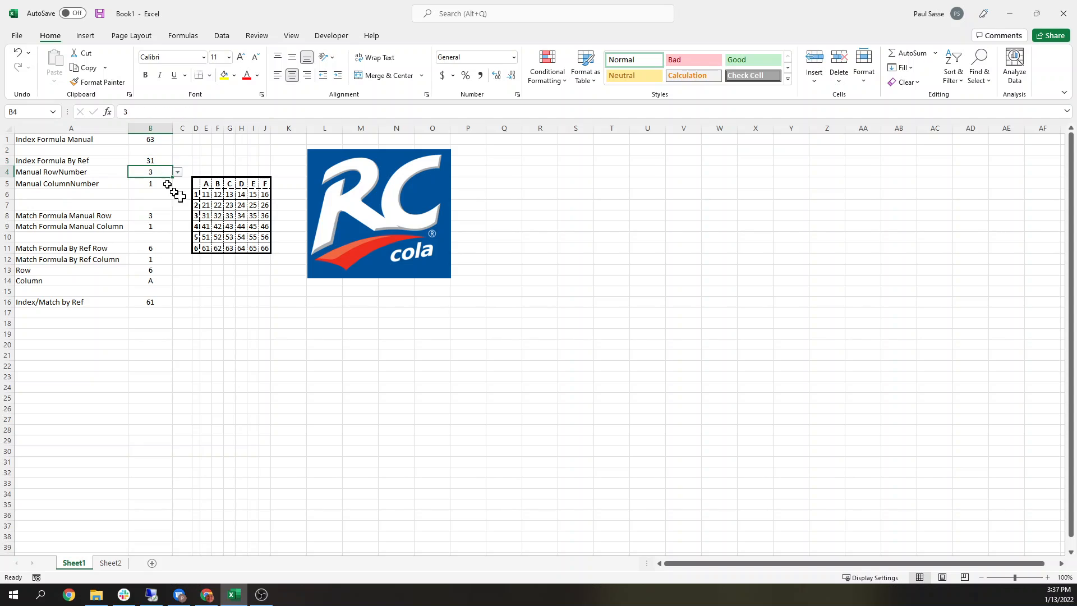
pyautogui.write('4')
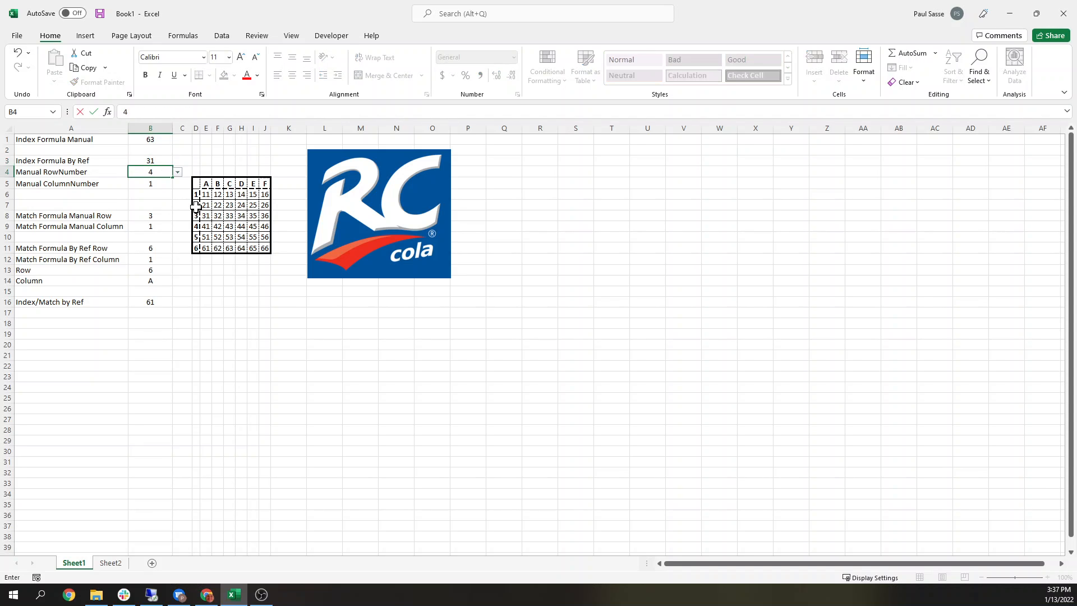
pyautogui.press('Return')
pyautogui.write('4')
pyautogui.press('Return')
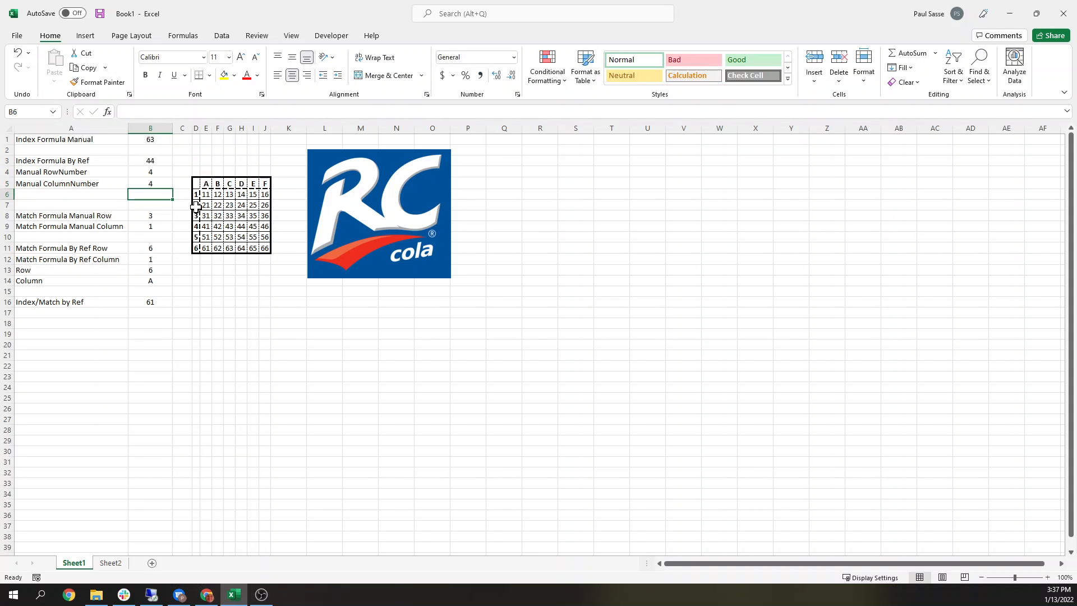
# Step: Check the grid cell at row 4, column 4 against the result in B3
pyautogui.click(150, 161)
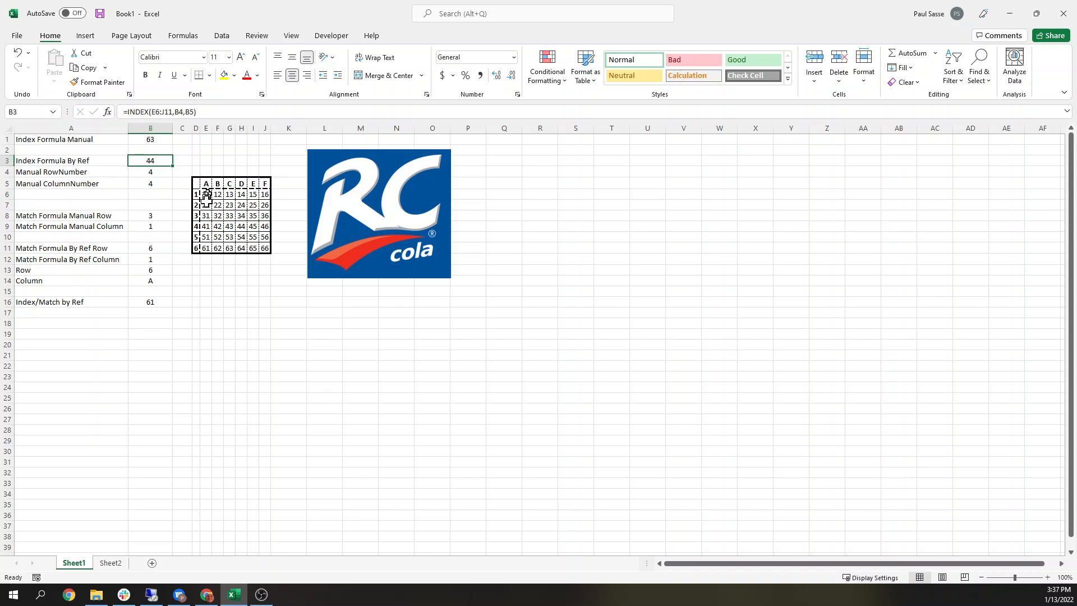
pyautogui.click(206, 225)
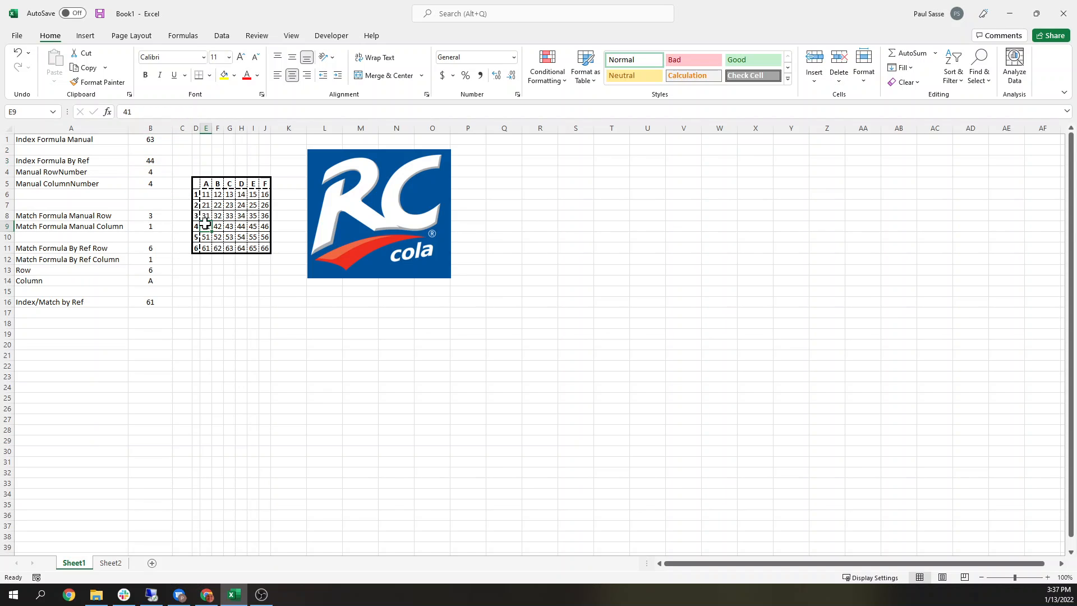
pyautogui.press('Right')
pyautogui.press('Right')
pyautogui.press('Right')
pyautogui.click(151, 161)
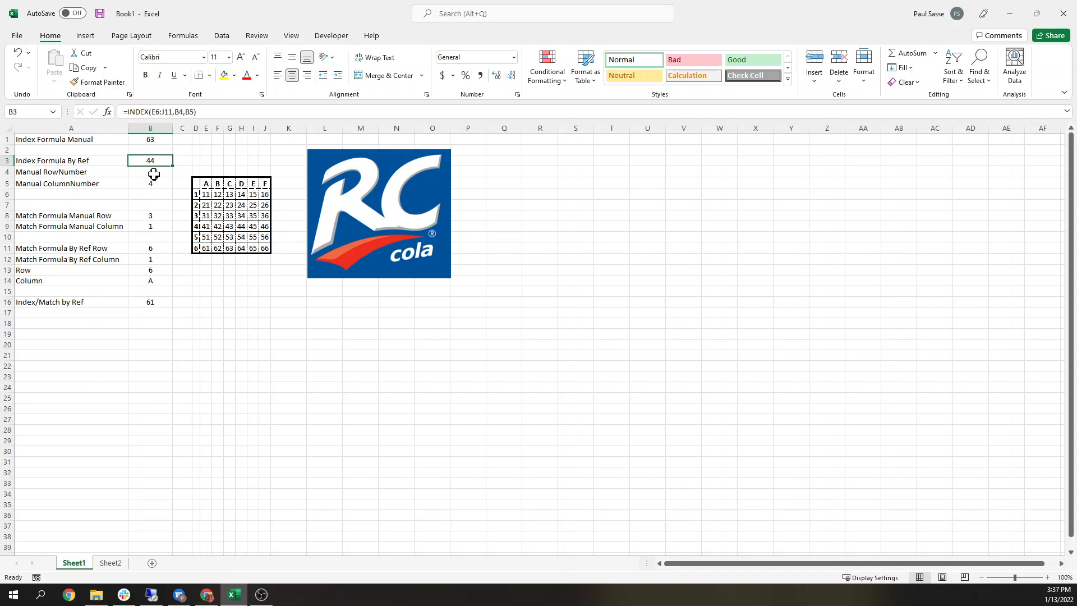
# Step: Set the manual row number to 6 and the manual column number to 5
pyautogui.click(154, 175)
pyautogui.write('6')
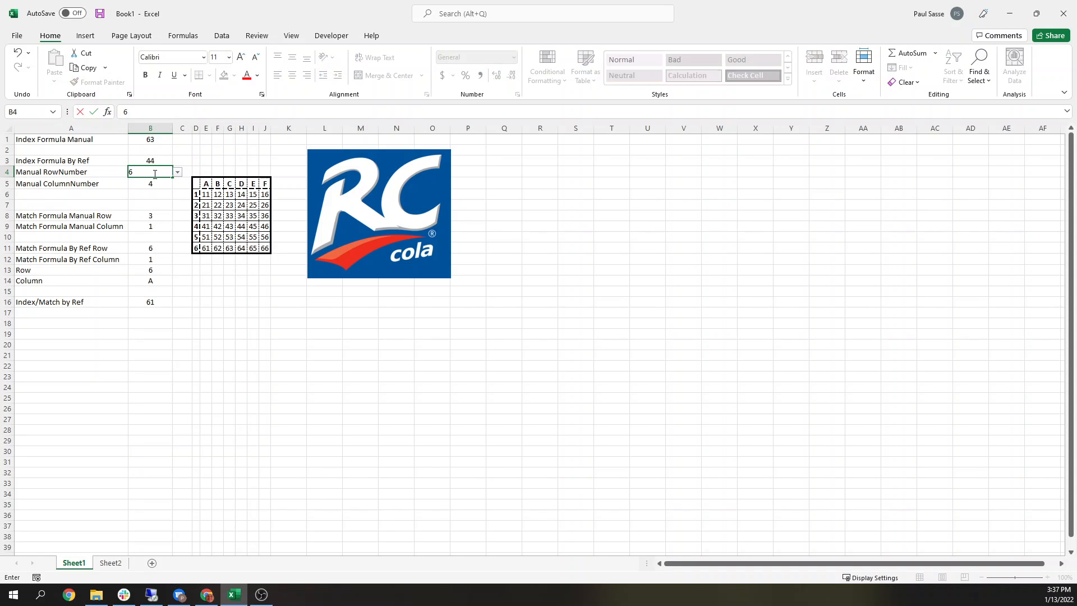
pyautogui.press('Return')
pyautogui.write('5')
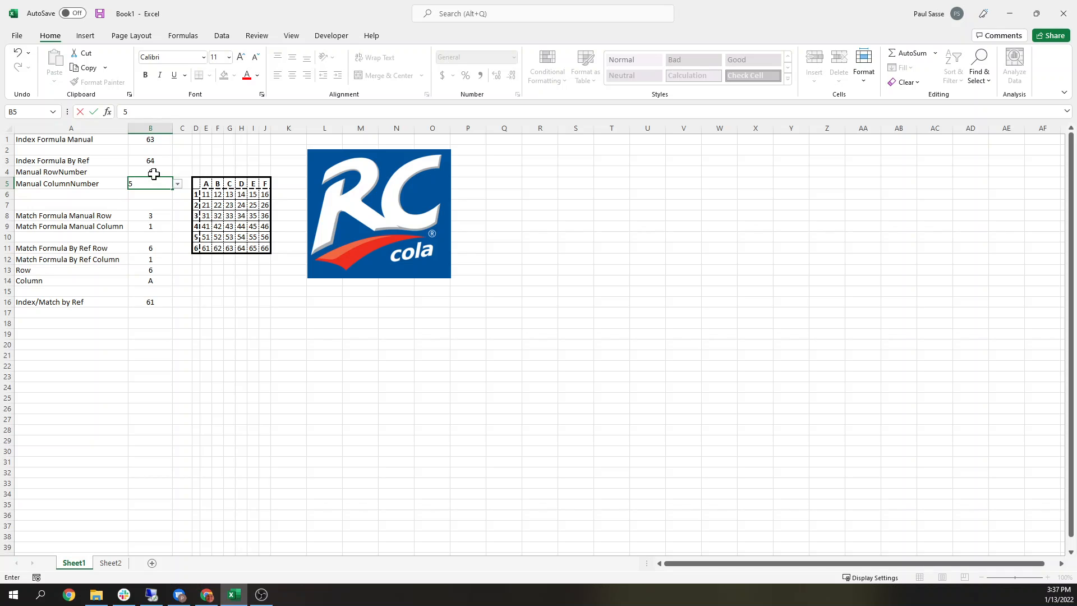
pyautogui.press('Return')
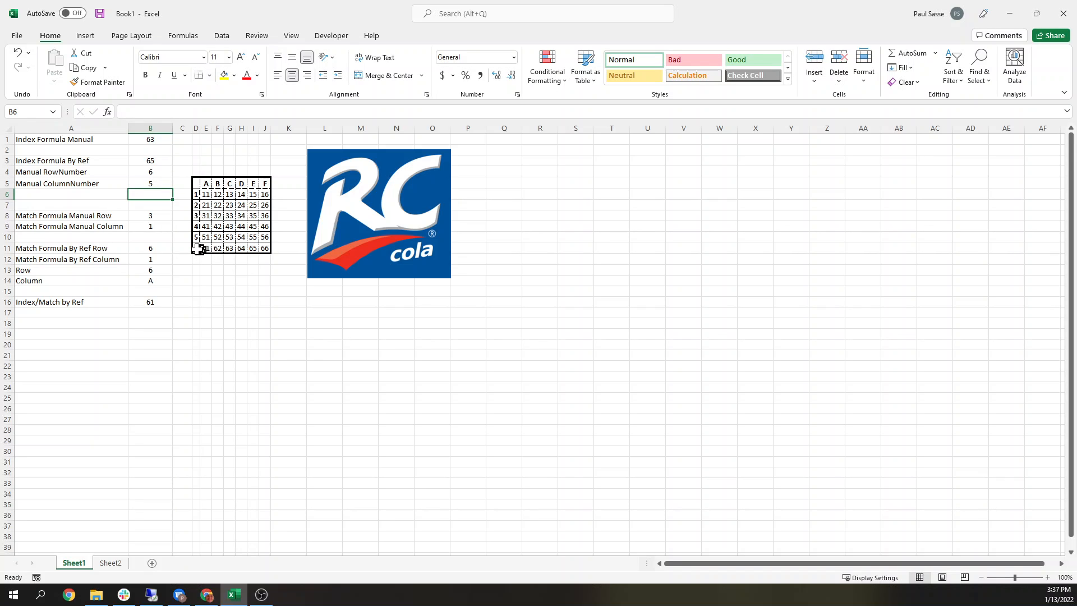
# Step: Set the manual row number to 7, beyond the grid's six rows
pyautogui.click(253, 248)
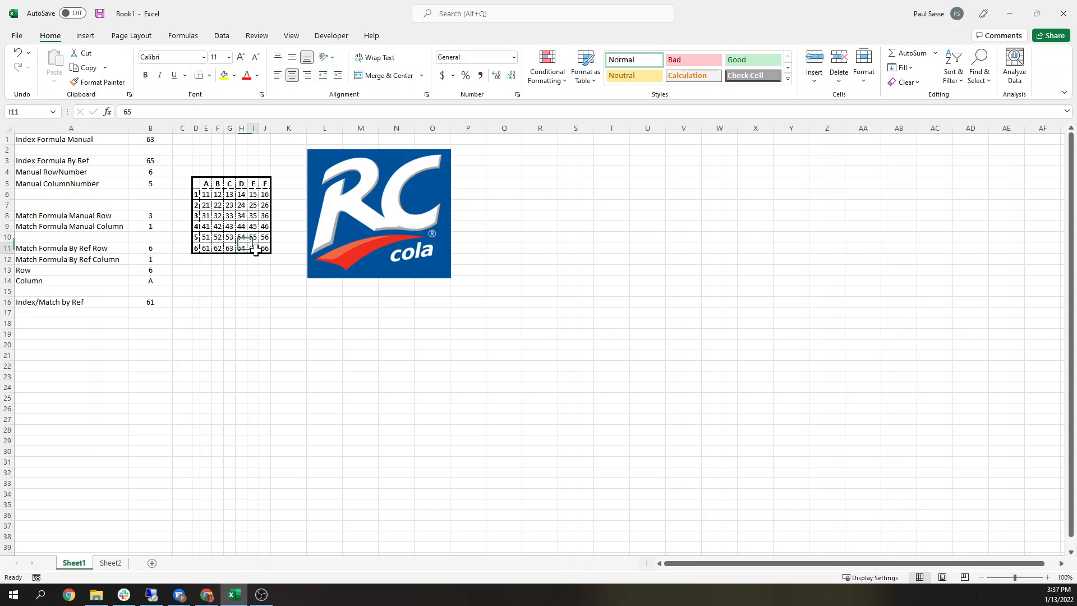
pyautogui.click(149, 161)
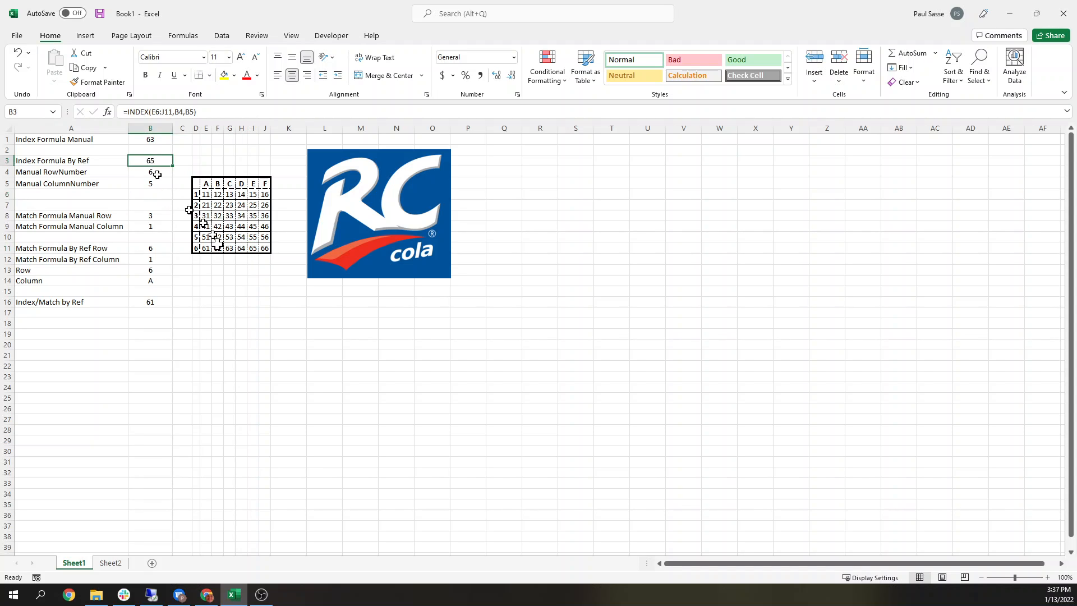
pyautogui.click(151, 172)
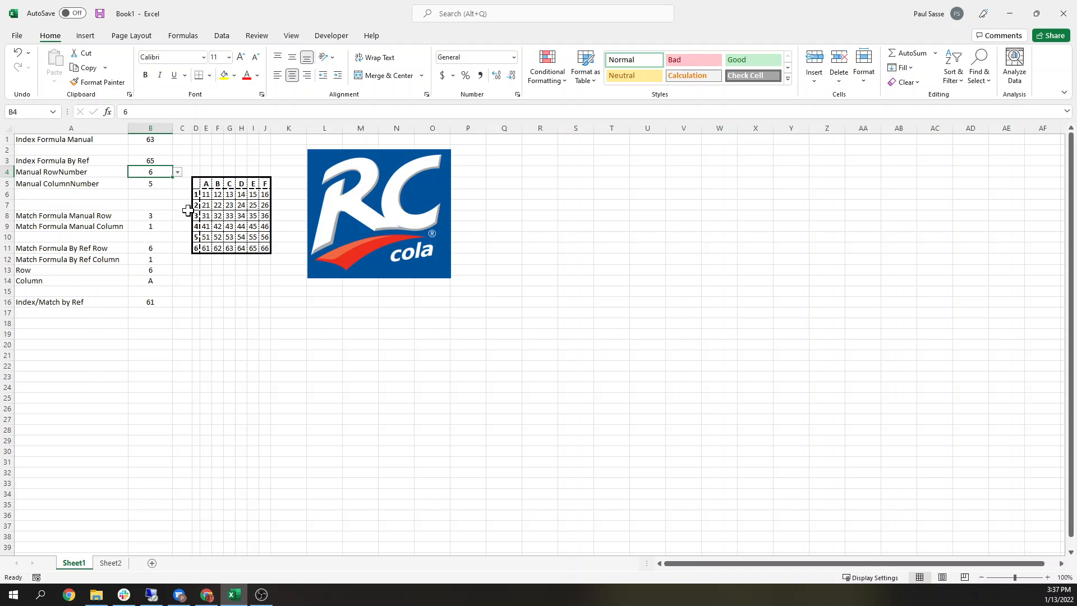
pyautogui.write('7')
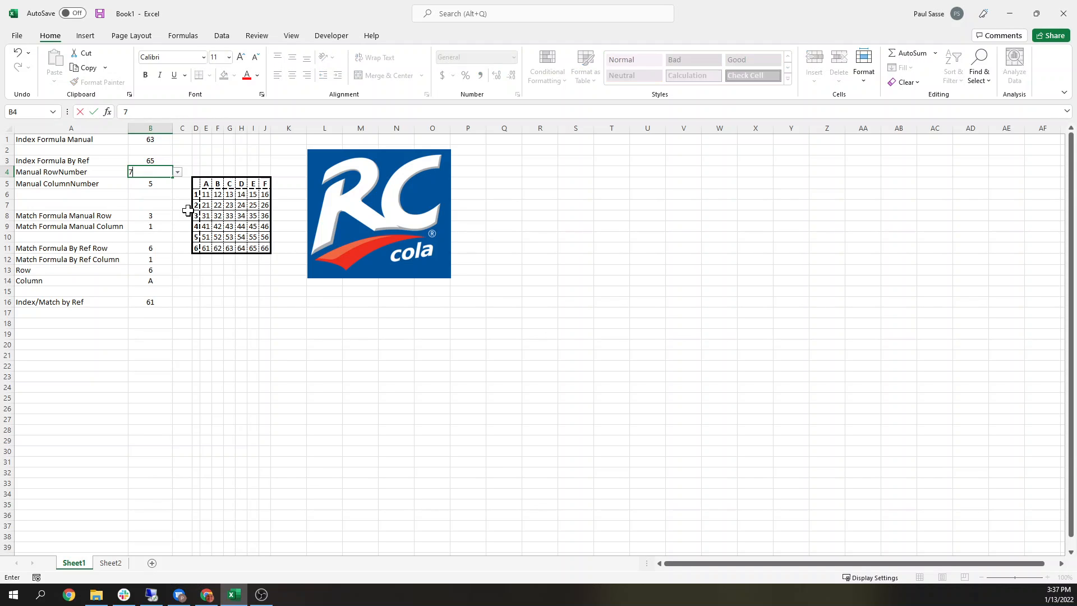
pyautogui.press('Return')
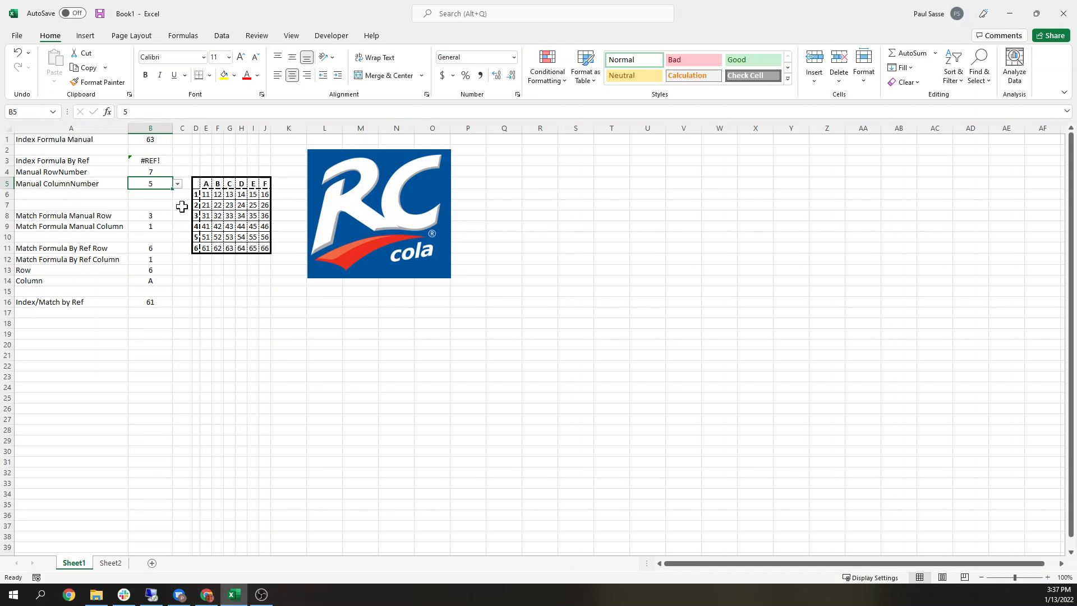
# Step: Set the manual row number to 1
pyautogui.click(151, 171)
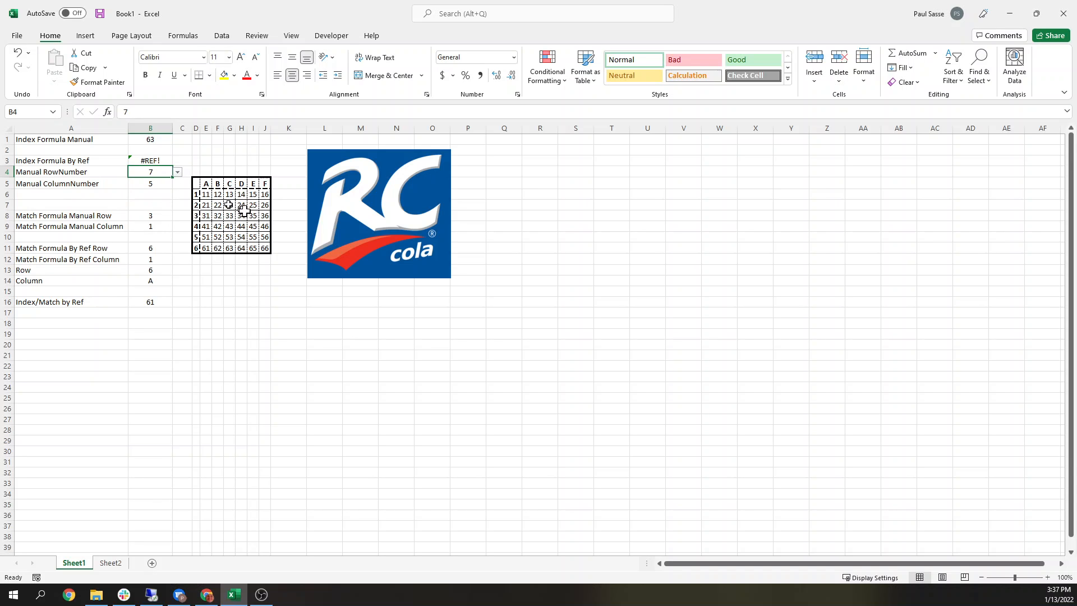
pyautogui.moveTo(193, 195); pyautogui.dragTo(199, 245)
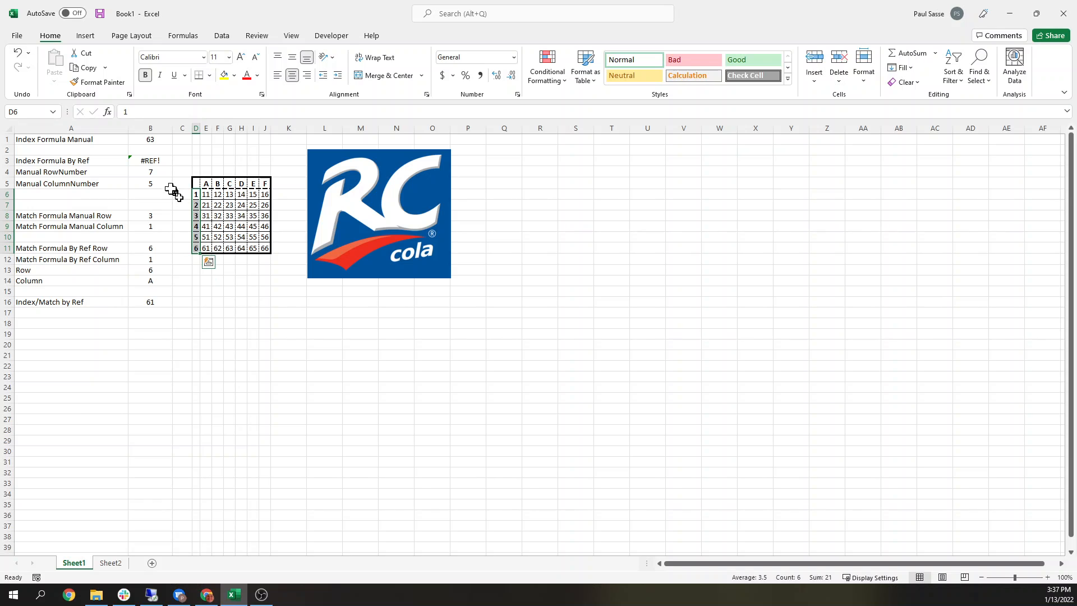
pyautogui.click(147, 173)
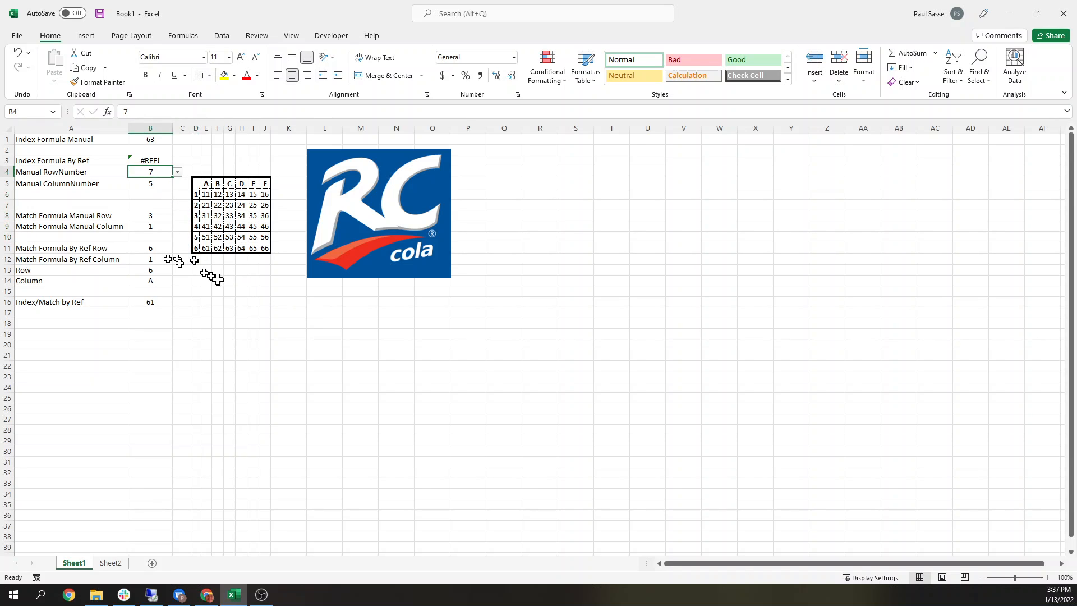
pyautogui.write('6')
pyautogui.hotkey('ctrl', 'Return')
pyautogui.write('1')
pyautogui.press('Return')
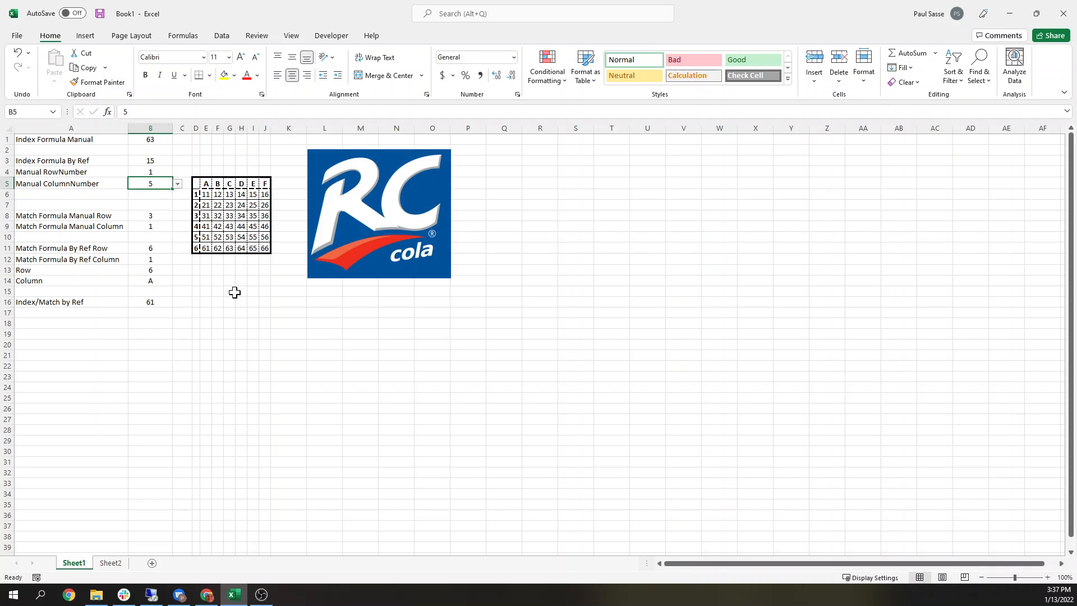
# Step: Set the manual column number to 6 and then back to 5
pyautogui.write('6')
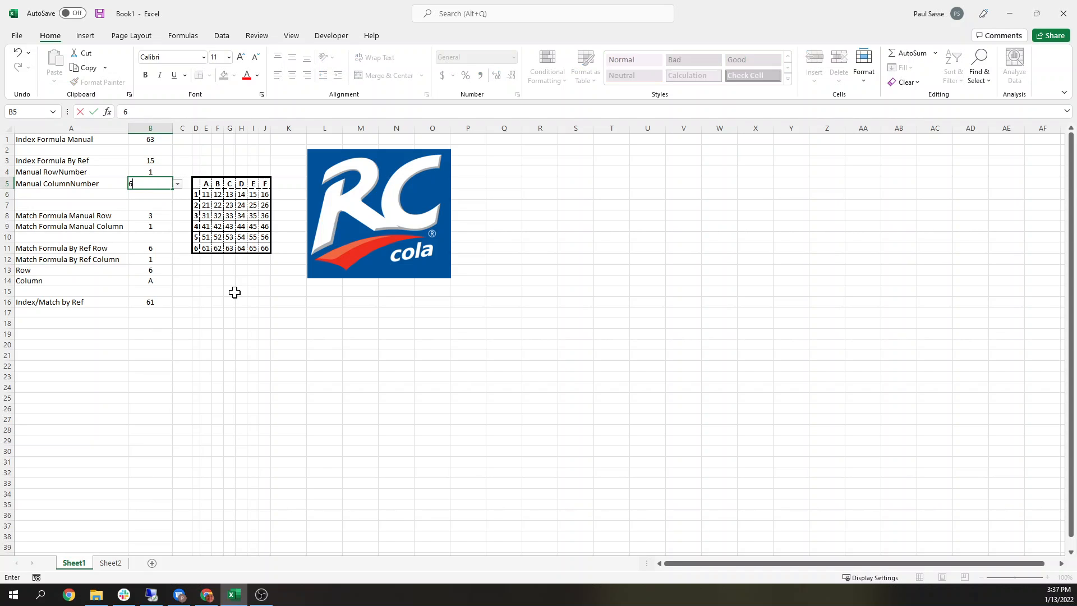
pyautogui.hotkey('ctrl', 'Return')
pyautogui.write('5')
pyautogui.hotkey('ctrl', 'Return')
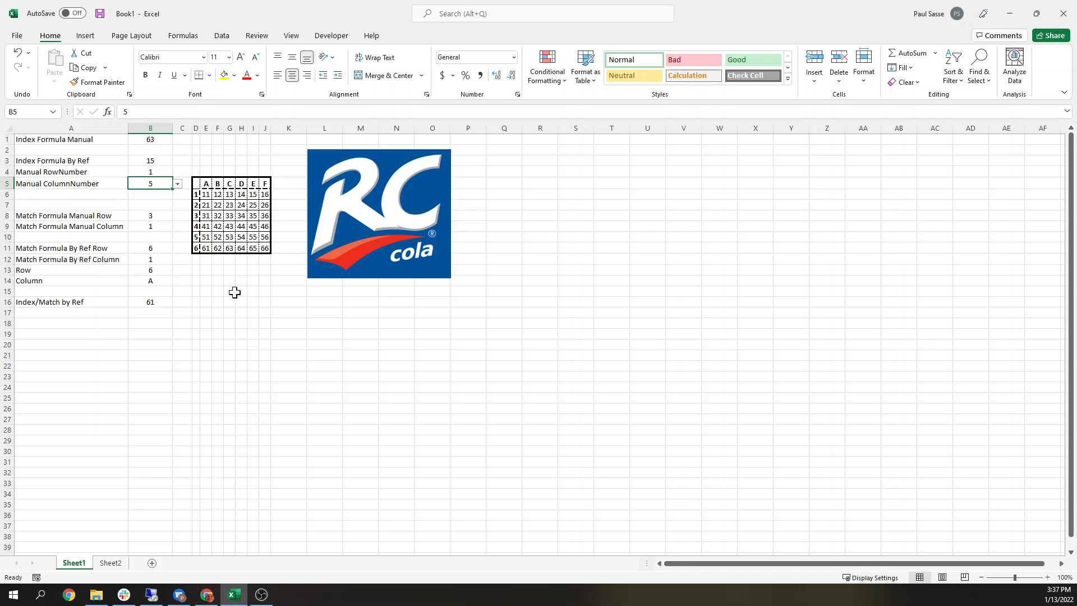
# Step: Change the match type of the Match Formula Manual Row formula to 0 for an exact match
pyautogui.click(151, 216)
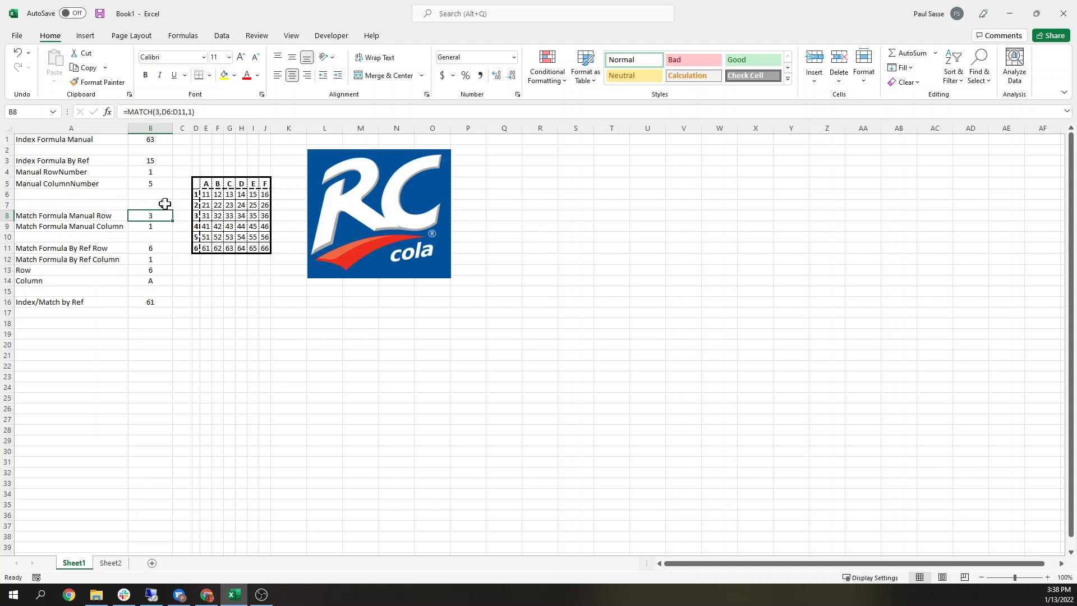
pyautogui.click(158, 112)
pyautogui.click(200, 111)
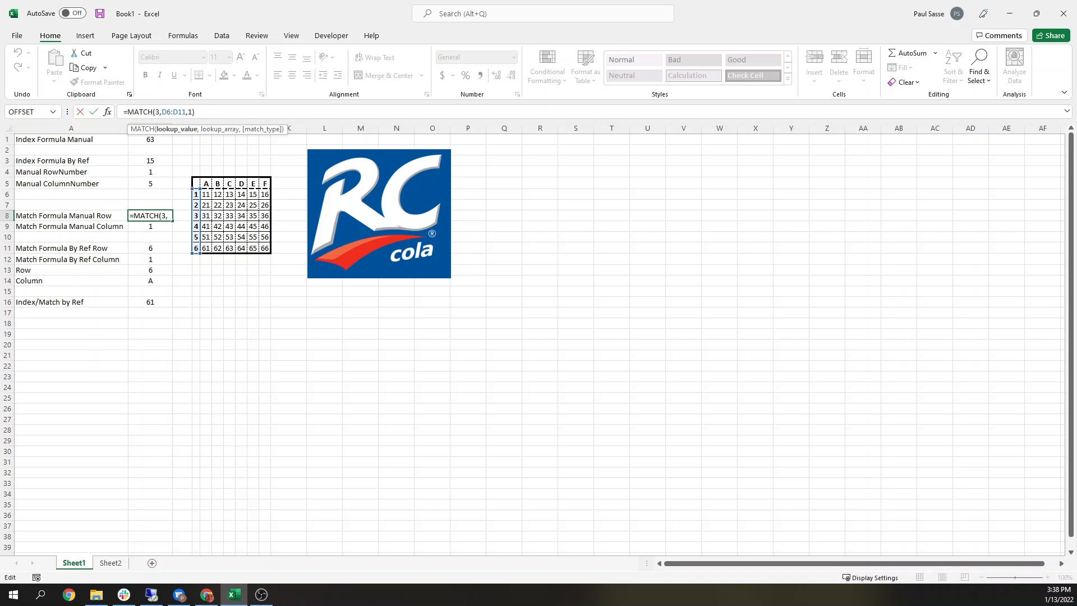
pyautogui.press('BackSpace')
pyautogui.write('0')
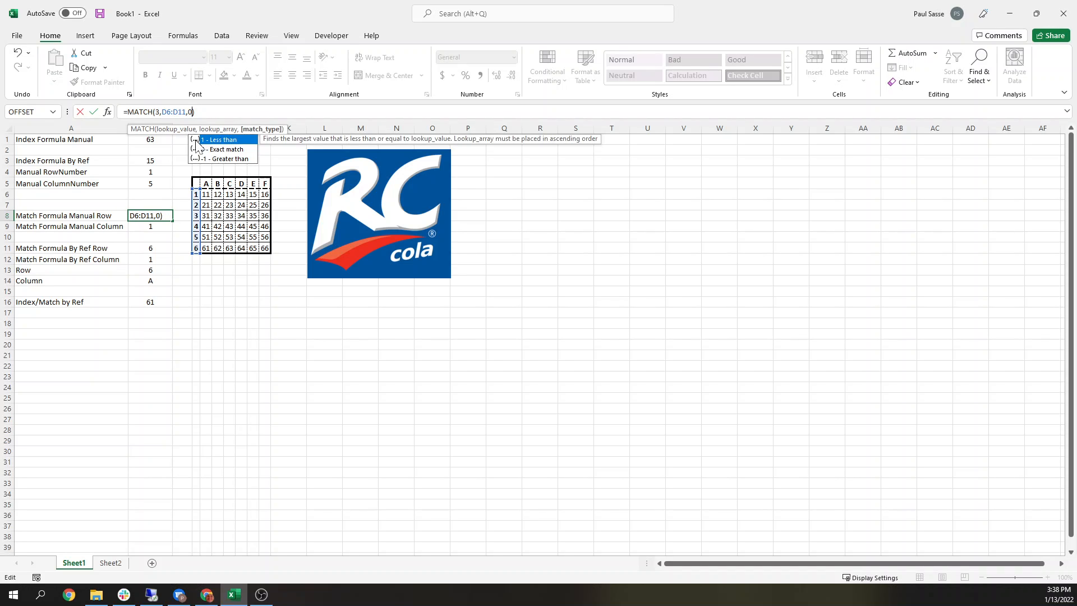
pyautogui.press('Return')
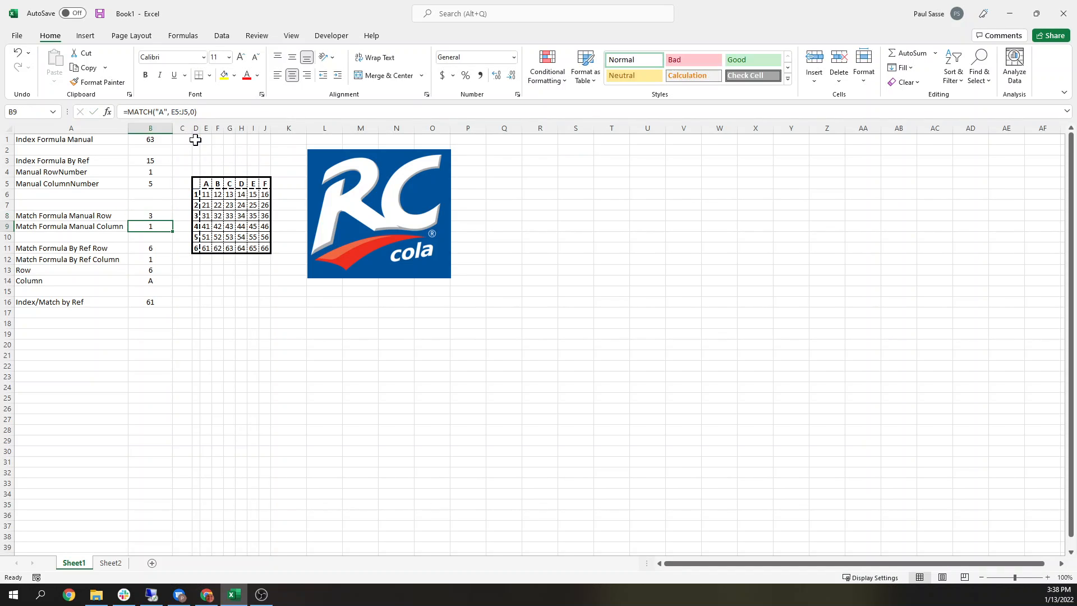
# Step: Inspect the Match Formula Manual Row formula and its lookup range D6:D11
pyautogui.click(150, 215)
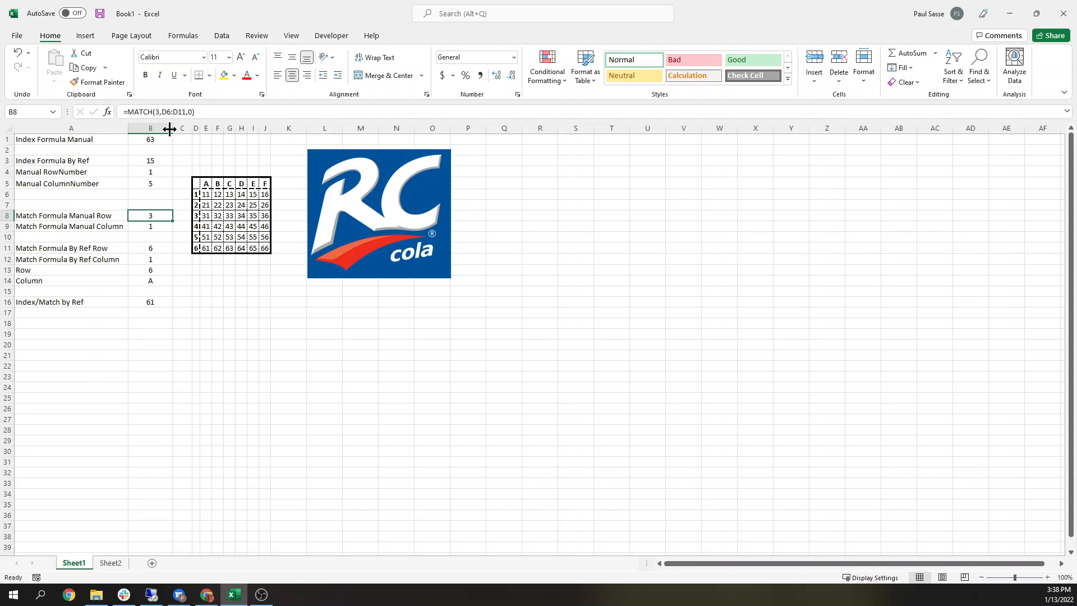
pyautogui.click(159, 111)
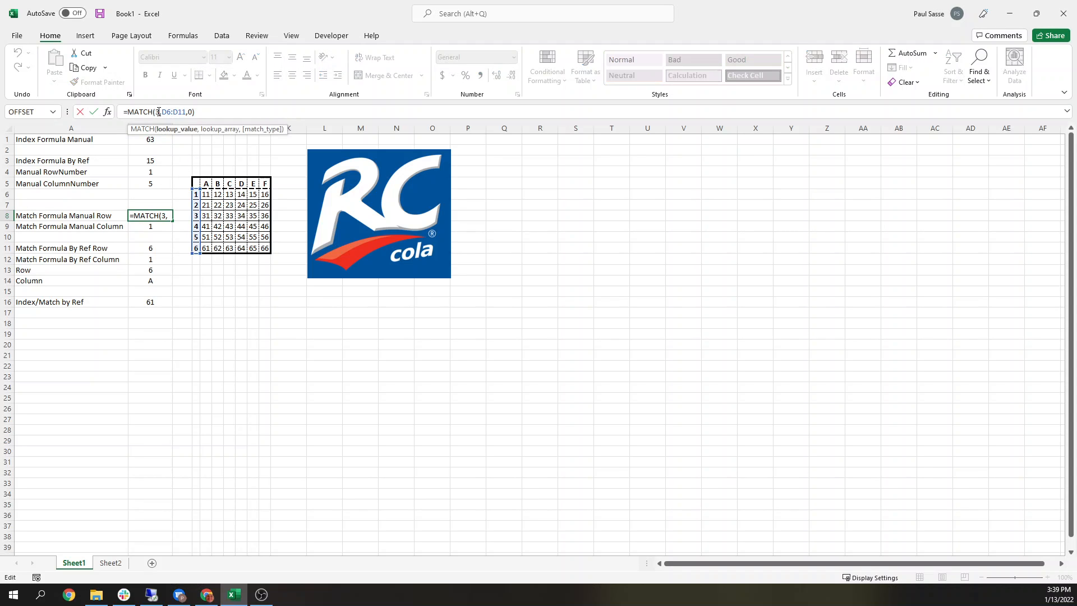
pyautogui.click(170, 112)
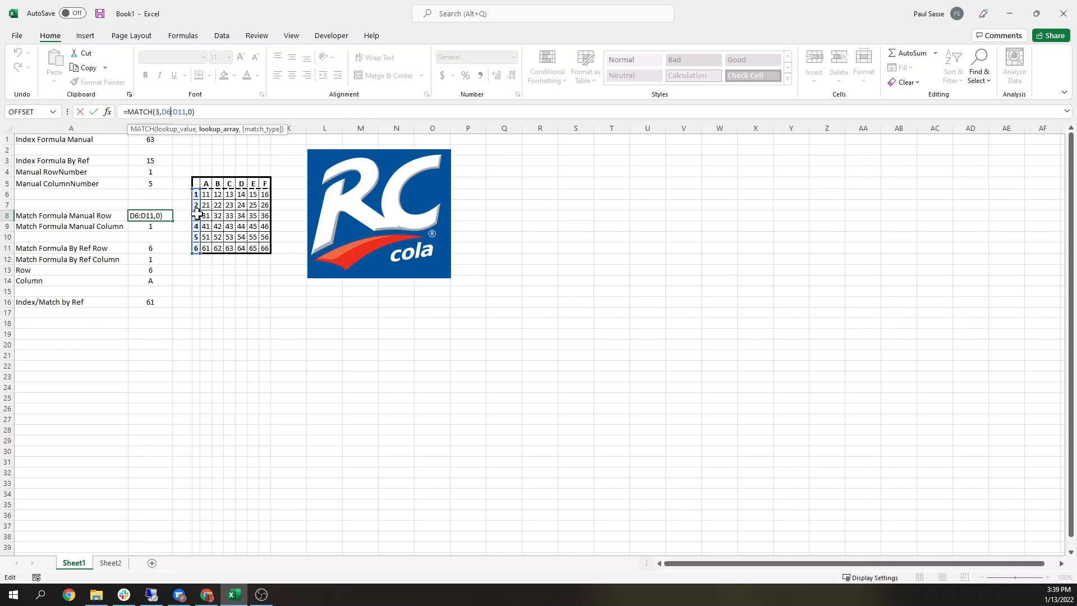
pyautogui.press('Return')
pyautogui.click(150, 217)
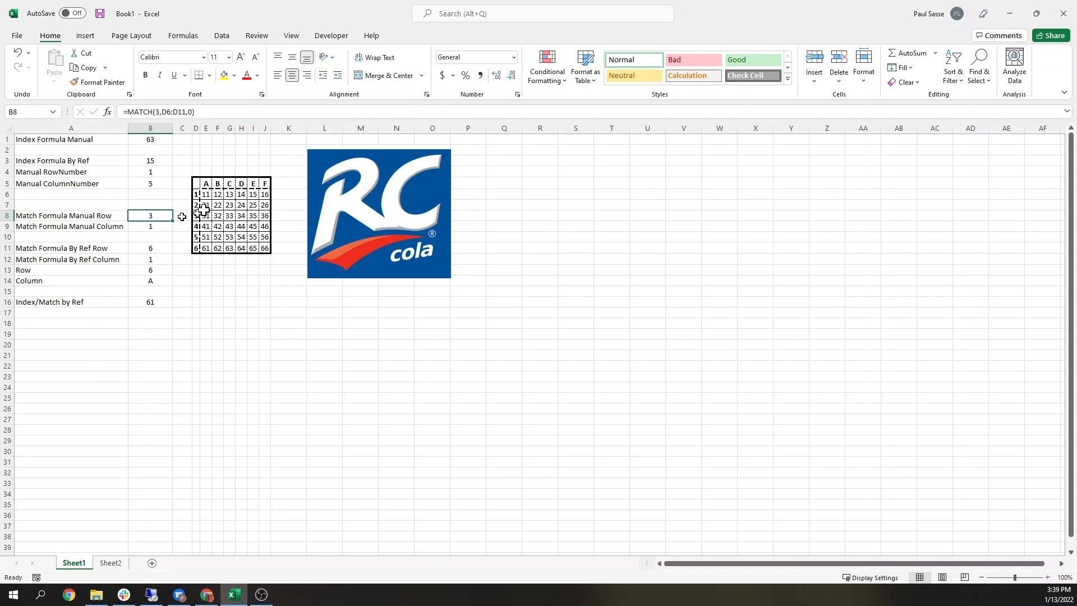
# Step: Replace the grid's row labels in D6:D11 with the letters G, H, I, J, K and L
pyautogui.click(195, 194)
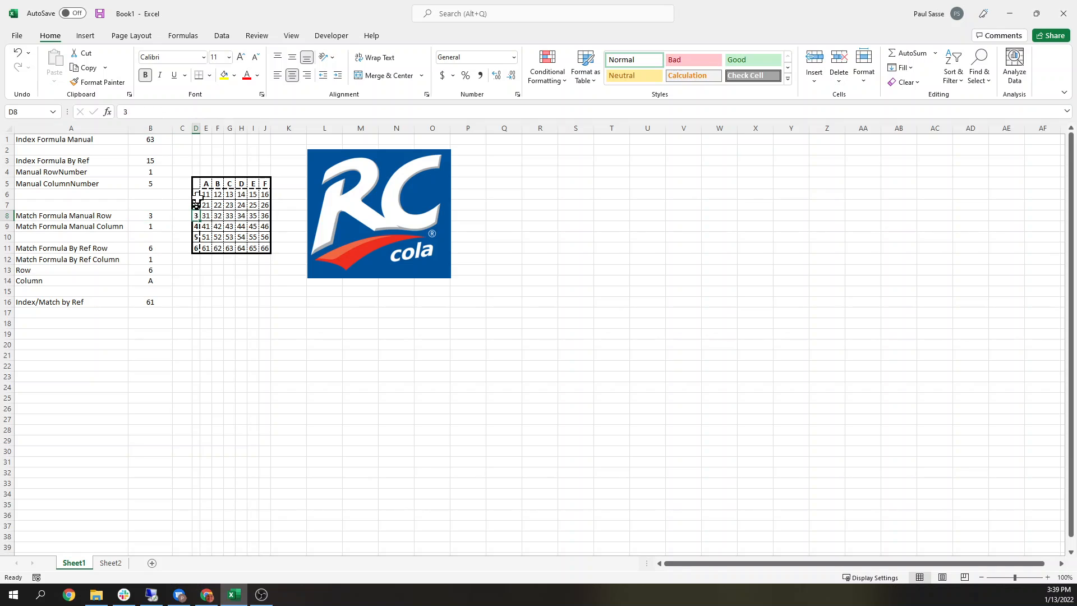
pyautogui.write('G')
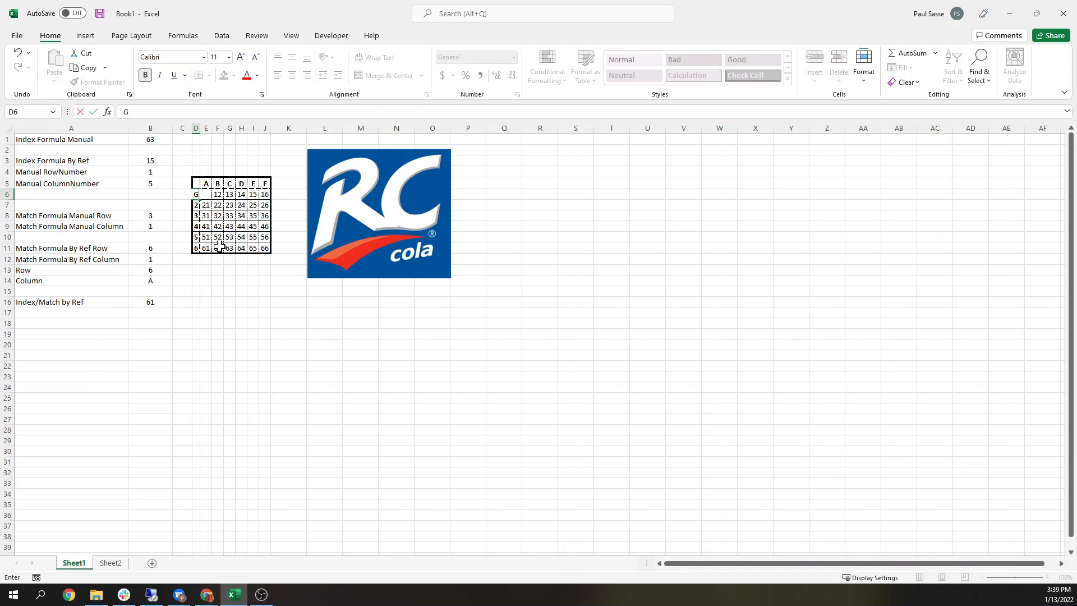
pyautogui.press('Return')
pyautogui.write('H')
pyautogui.press('Return')
pyautogui.write('I')
pyautogui.press('Return')
pyautogui.write('J')
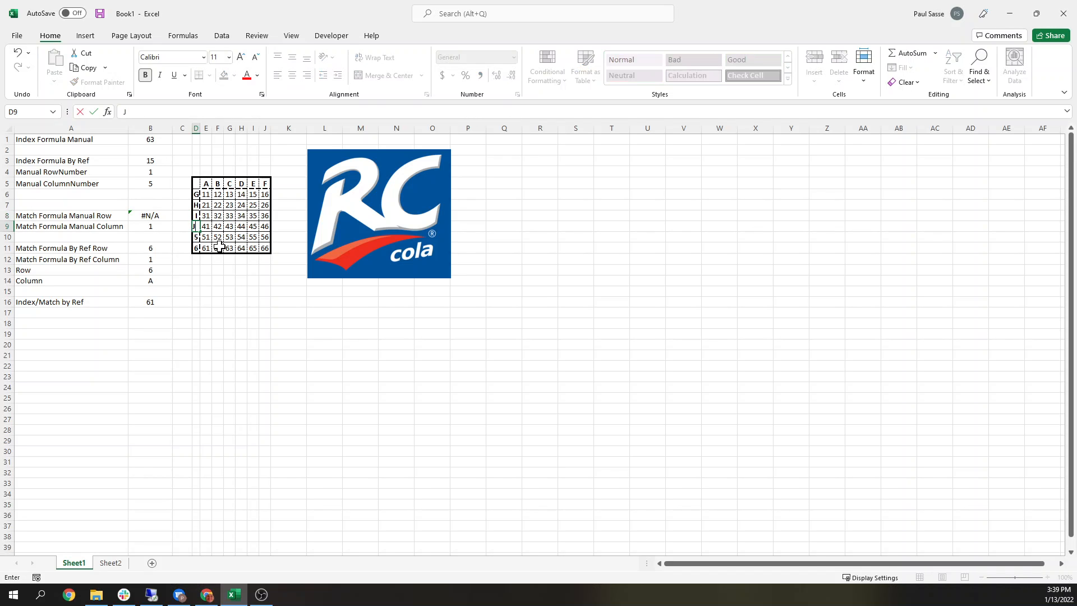
pyautogui.press('Return')
pyautogui.write('K')
pyautogui.press('Return')
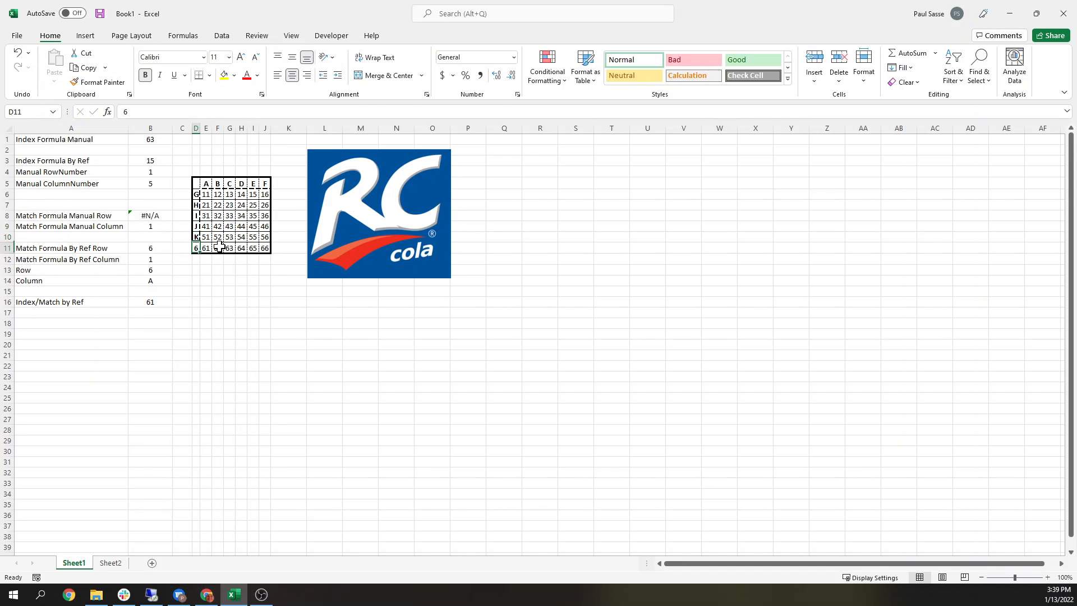
pyautogui.write('L')
pyautogui.press('Return')
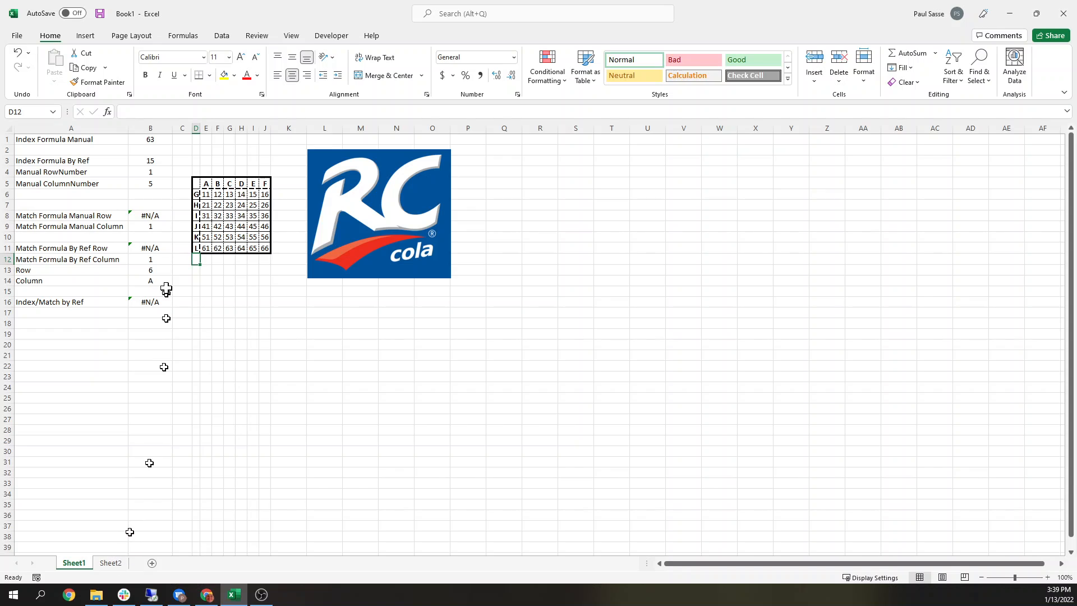
# Step: Copy the letter row labels and paste them into the Rows list on Sheet2
pyautogui.moveTo(196, 194); pyautogui.dragTo(200, 249)
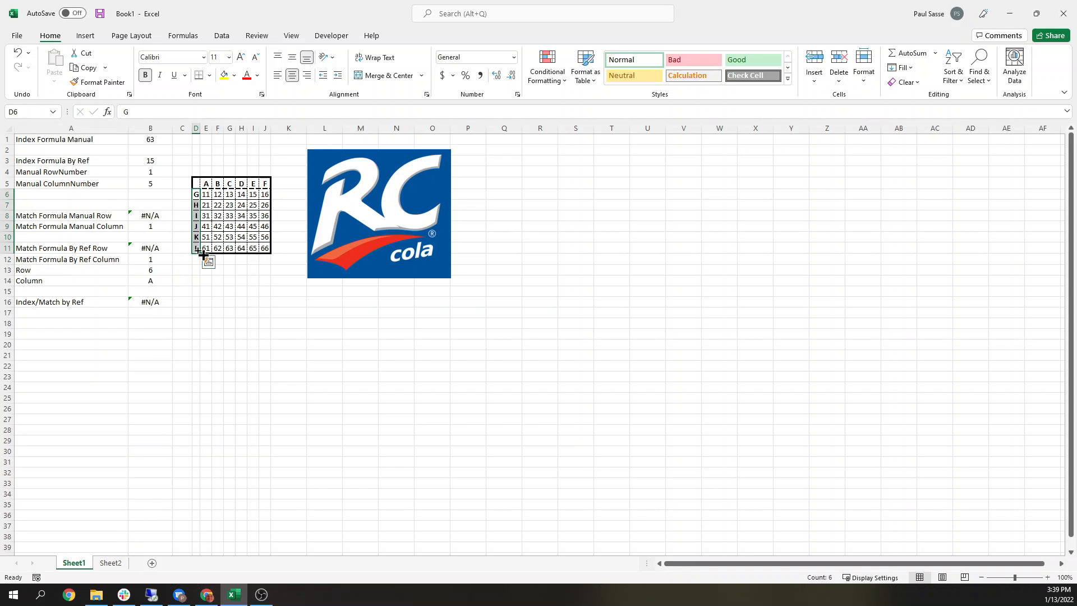
pyautogui.hotkey('ctrl', 'c')
pyautogui.click(111, 562)
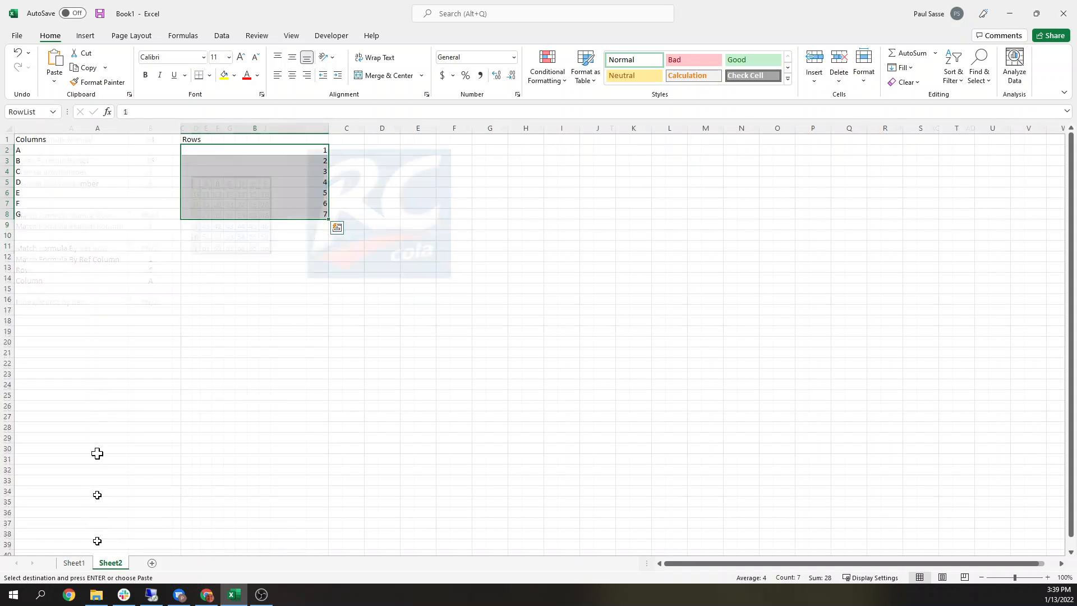
pyautogui.rightClick(267, 153)
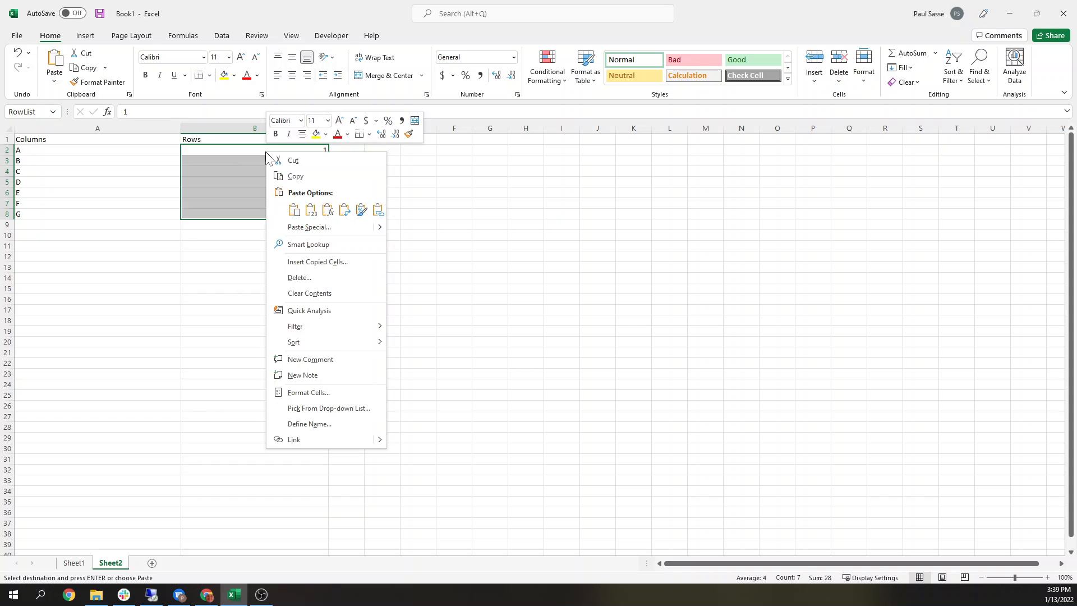
pyautogui.click(311, 209)
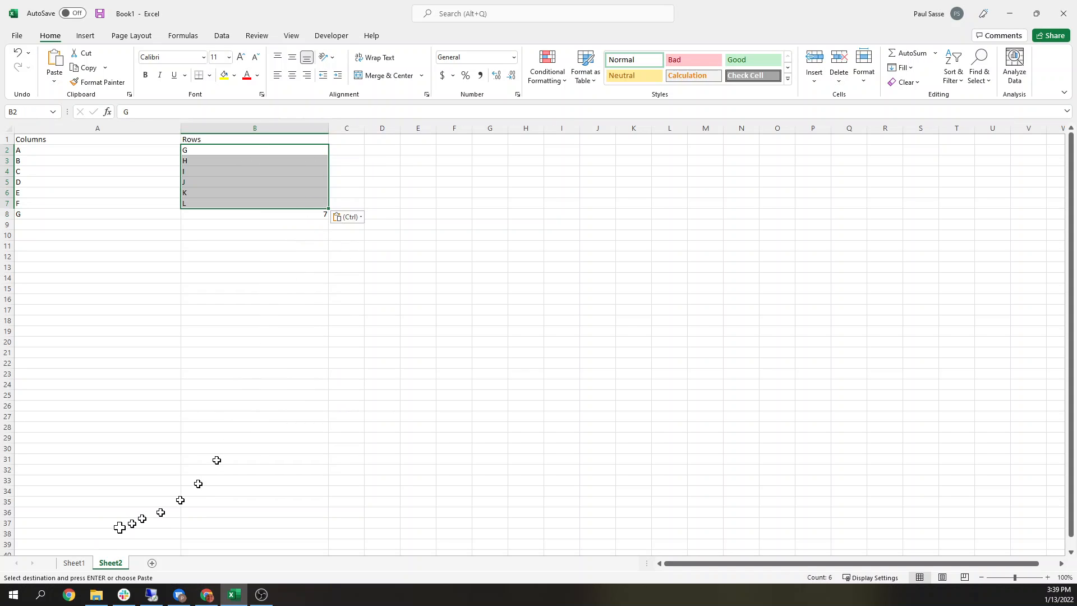
pyautogui.click(74, 562)
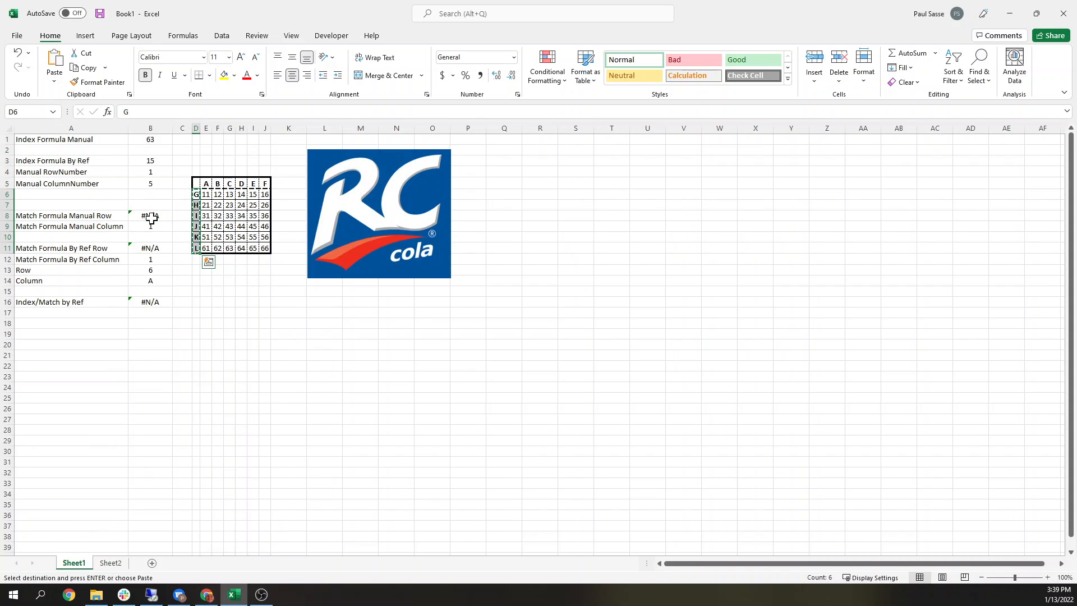
# Step: Set the lookup value of the Match Formula Manual Row formula to "J"
pyautogui.click(151, 218)
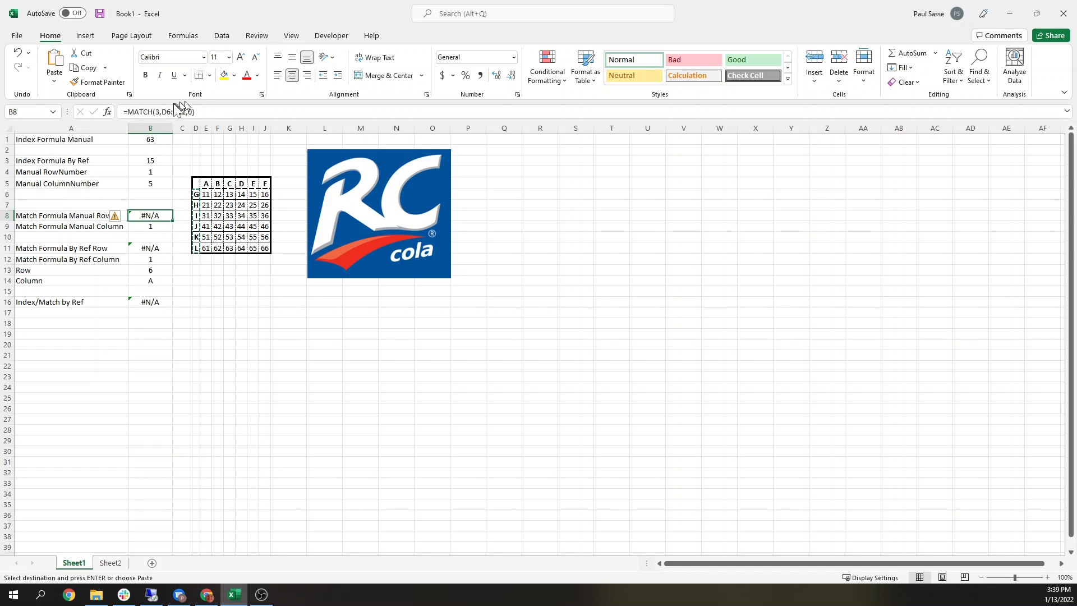
pyautogui.click(156, 111)
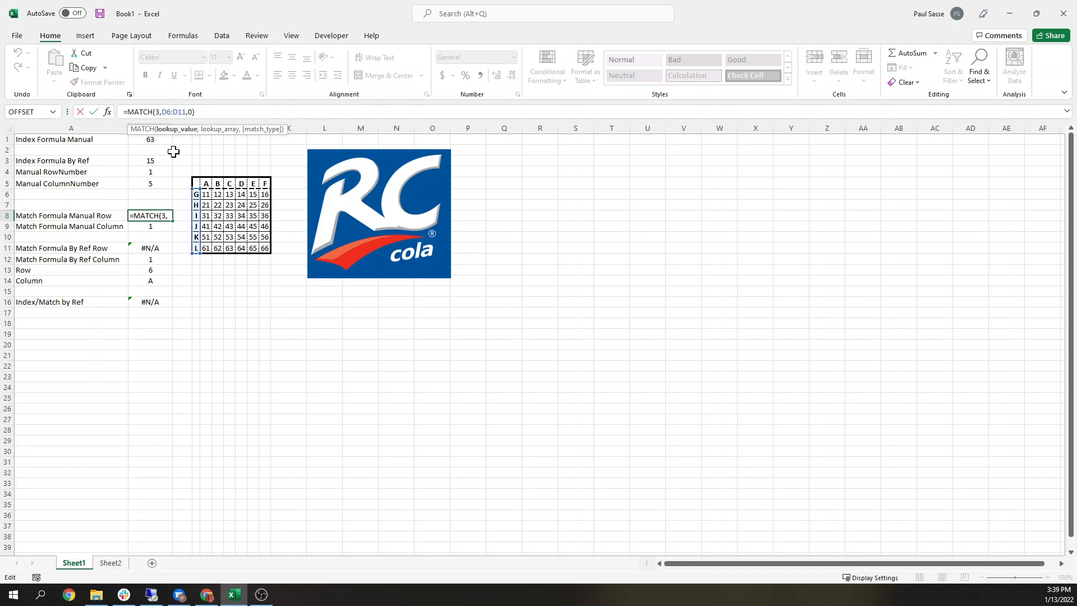
pyautogui.hotkey('shift', 'Right')
pyautogui.write('"J"')
pyautogui.press('Return')
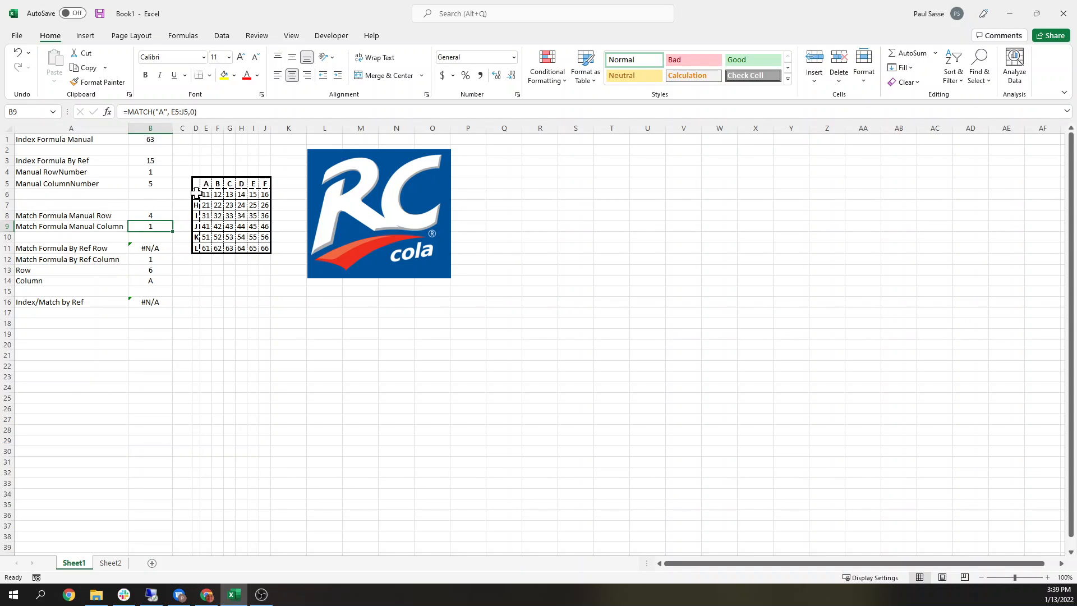
# Step: Compare the position of label J in the row labels with the row-match result
pyautogui.click(197, 193)
pyautogui.press('Down')
pyautogui.press('Down')
pyautogui.press('Down')
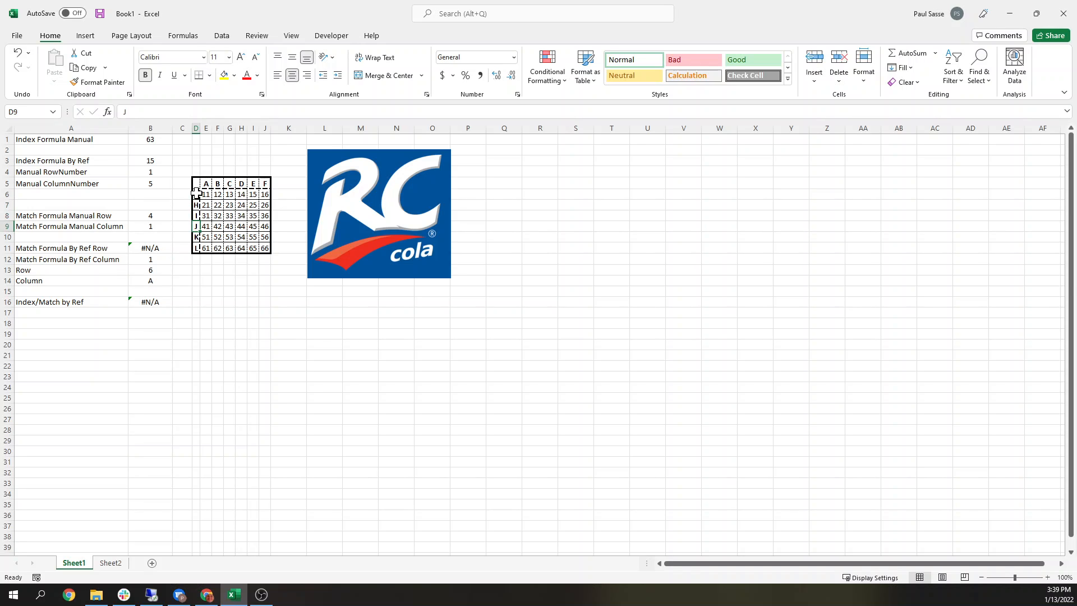
pyautogui.click(143, 216)
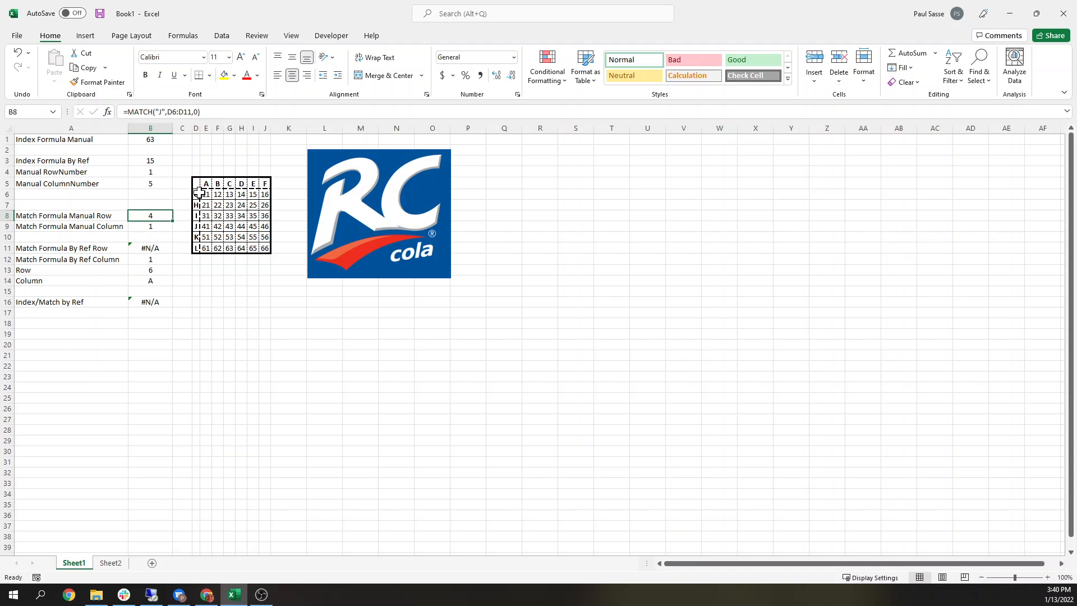
pyautogui.moveTo(196, 192); pyautogui.dragTo(194, 245)
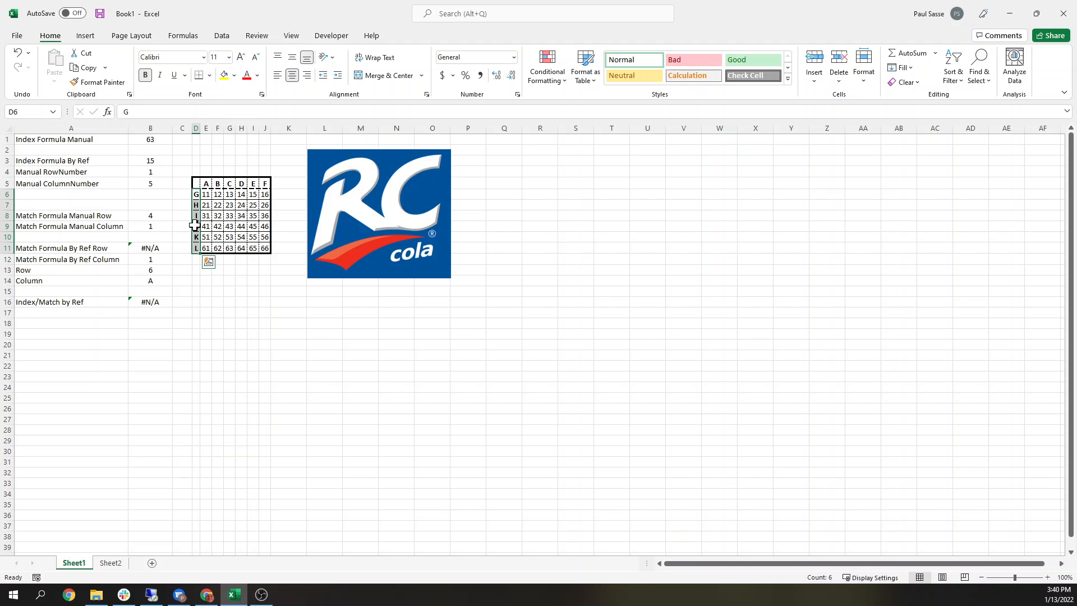
pyautogui.click(159, 216)
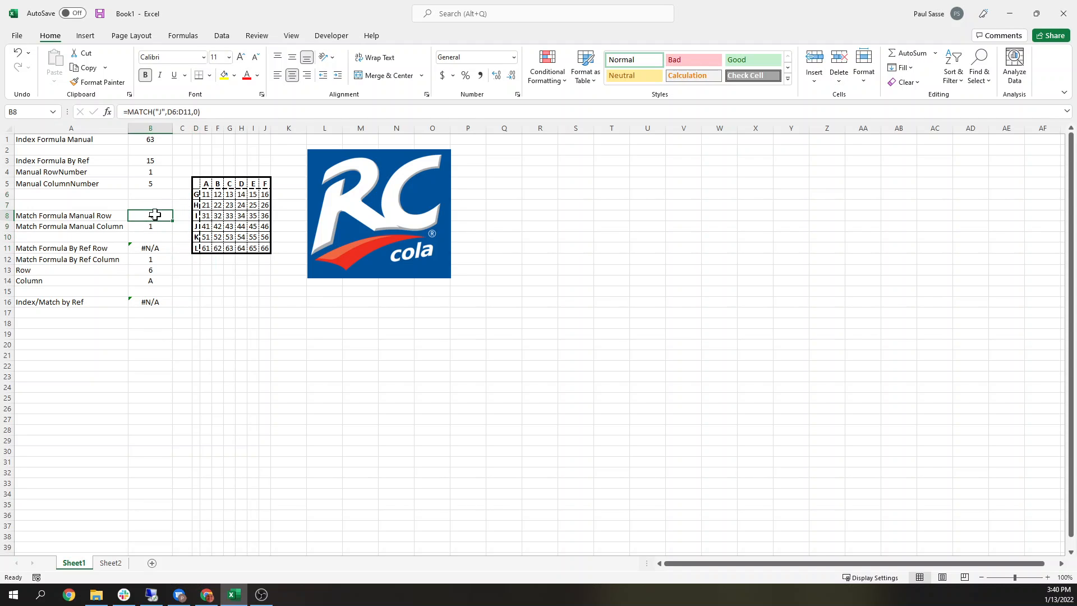
# Step: Change the row-match lookup value to "H"
pyautogui.click(158, 112)
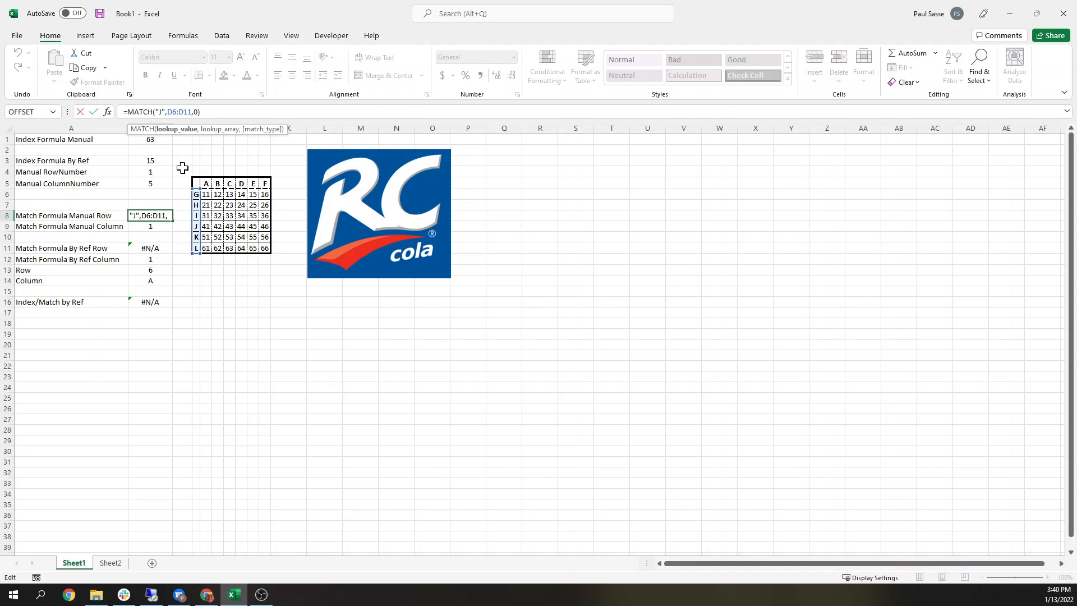
pyautogui.write('H')
pyautogui.press('Return')
pyautogui.press('Up')
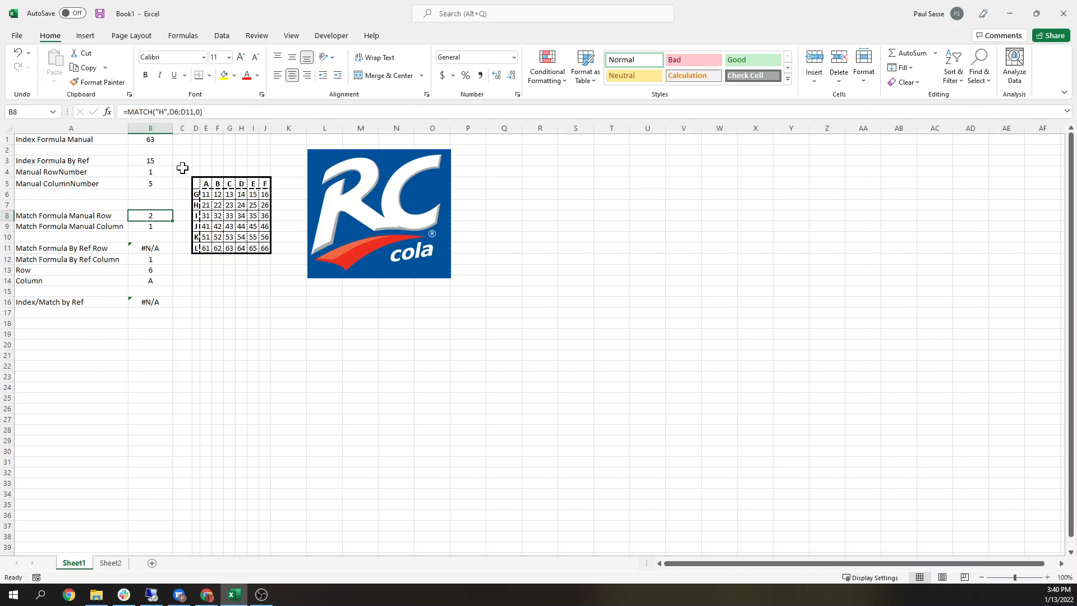
# Step: Try the lowercase lookup value "h" in the row-match formula, then restore uppercase "H"
pyautogui.click(158, 111)
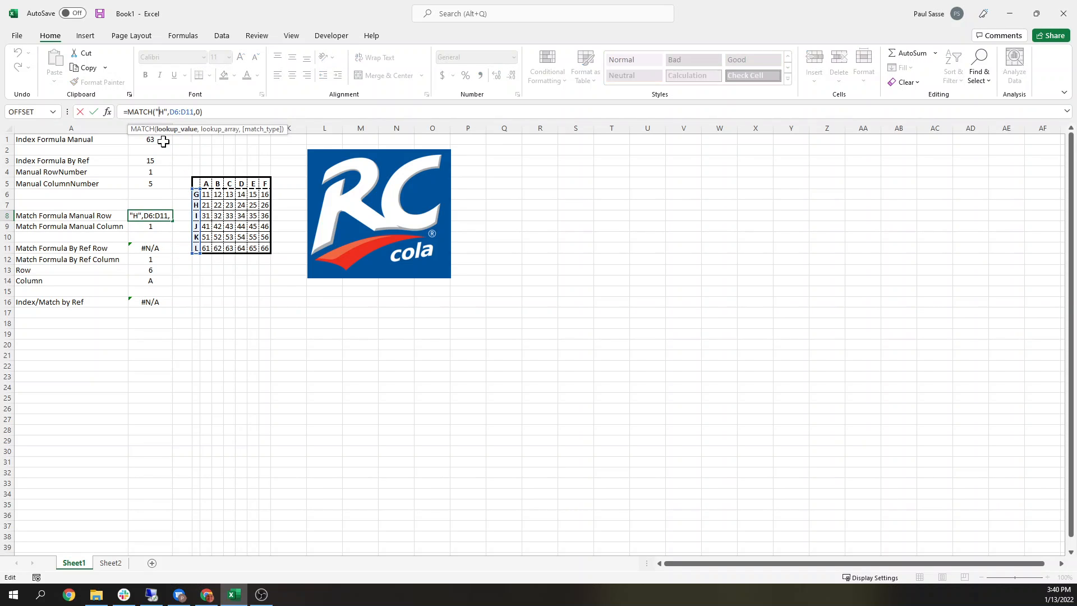
pyautogui.hotkey('shift', 'Right')
pyautogui.write('h')
pyautogui.press('Return')
pyautogui.press('Up')
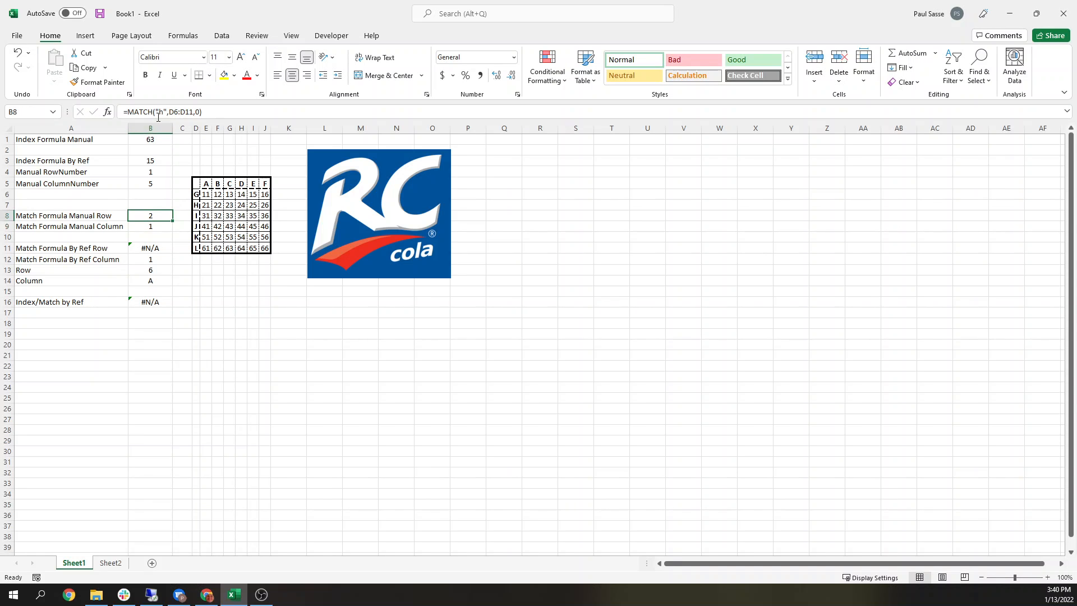
pyautogui.click(158, 114)
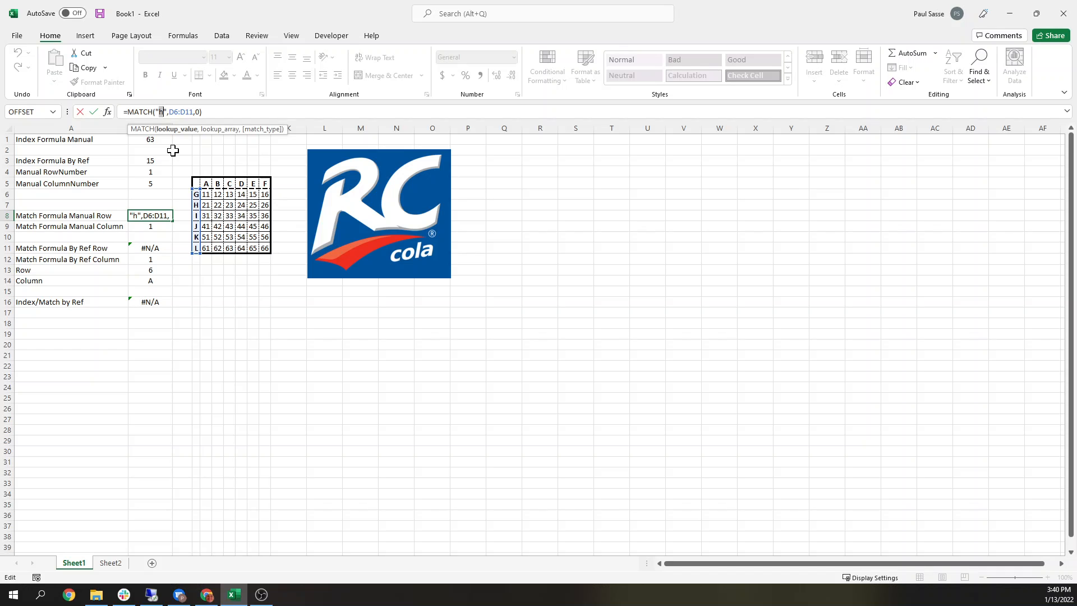
pyautogui.write('H')
pyautogui.press('Return')
pyautogui.press('Up')
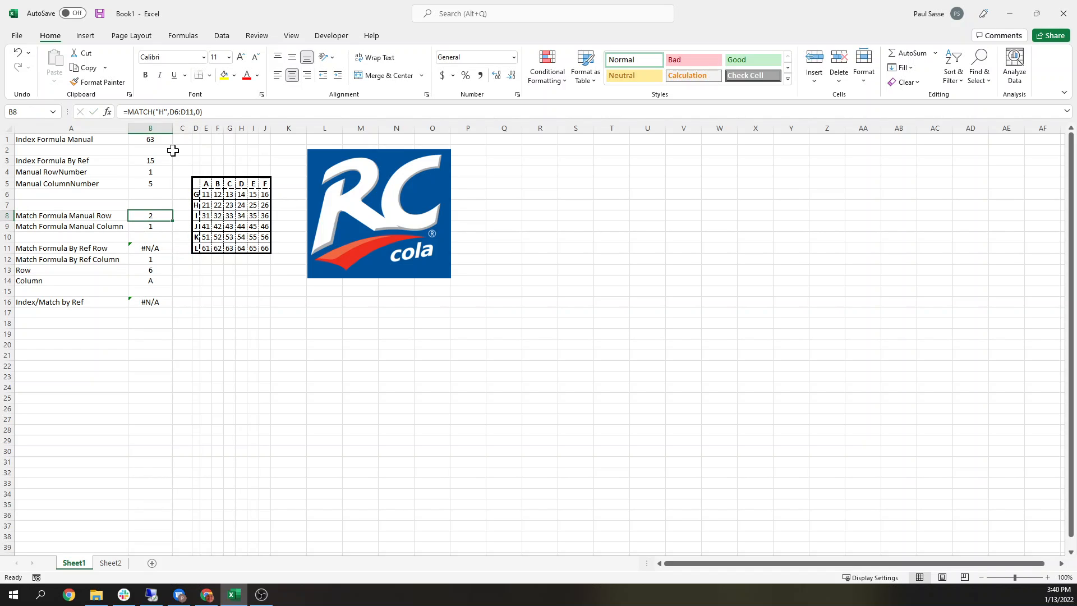
# Step: Change the row-match lookup value to "G"
pyautogui.click(158, 113)
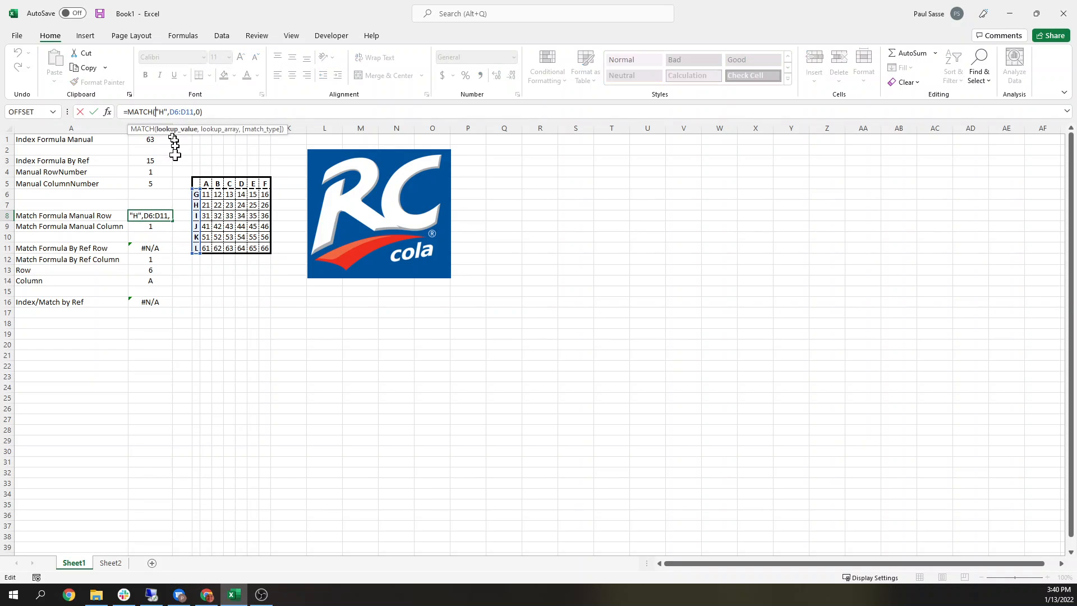
pyautogui.write('G')
pyautogui.press('Return')
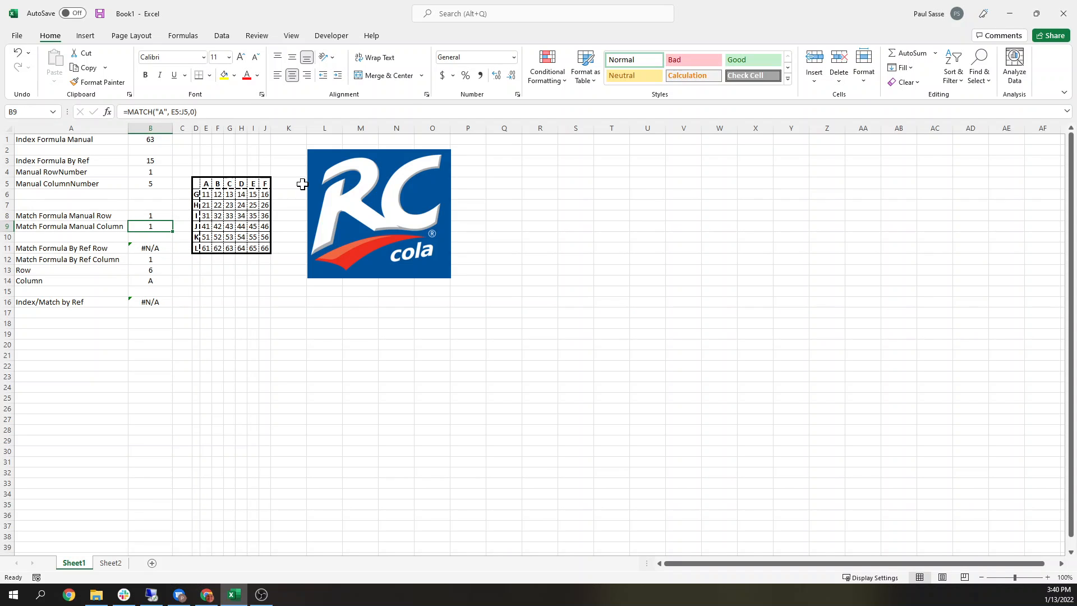
# Step: Change the column-match formula's lookup value from the quoted letter to "C"
pyautogui.moveTo(175, 112); pyautogui.dragTo(179, 112)
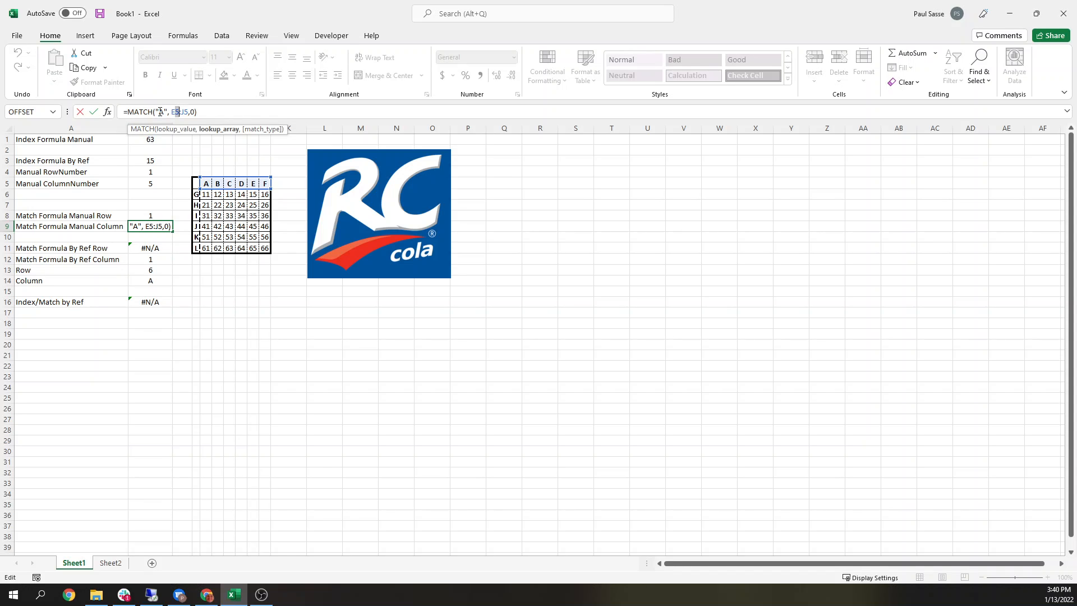
pyautogui.press('Return')
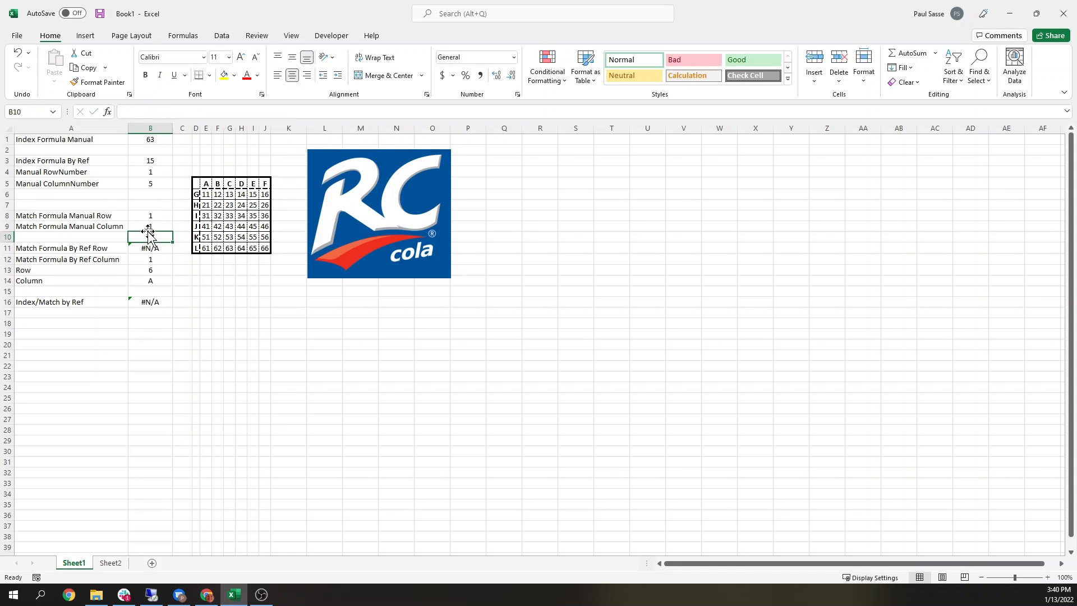
pyautogui.click(146, 226)
pyautogui.click(161, 114)
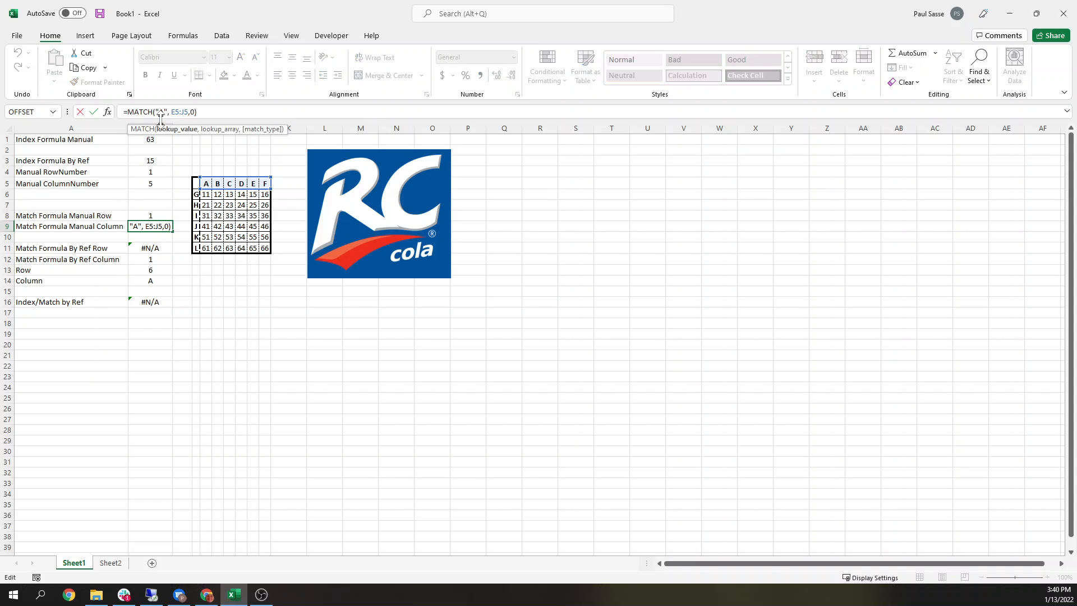
pyautogui.write('C')
pyautogui.press('Return')
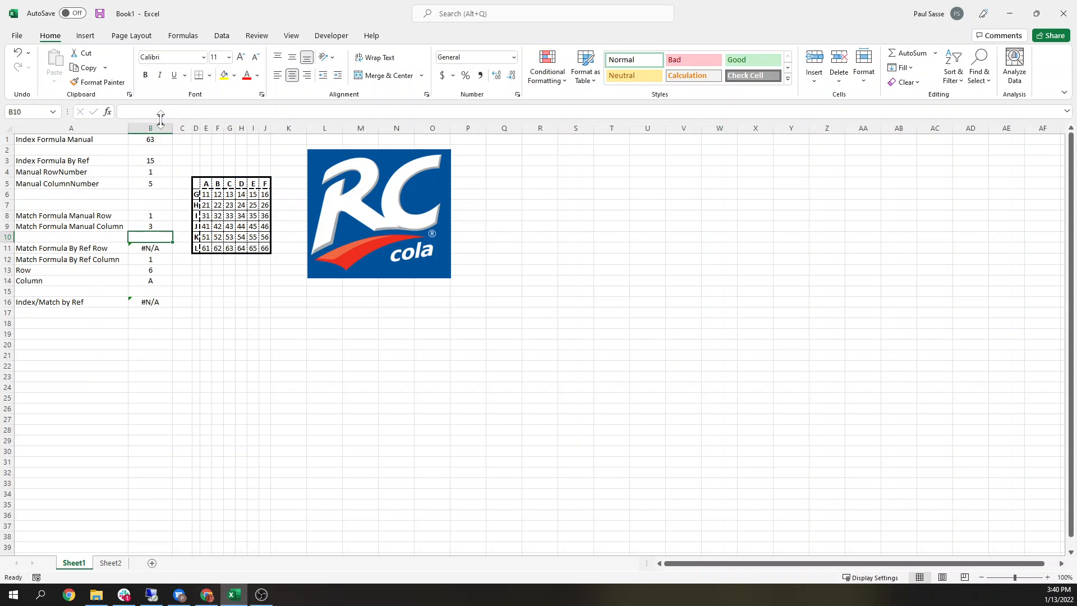
# Step: Change the column-match formula's lookup value to "E"
pyautogui.press('Up')
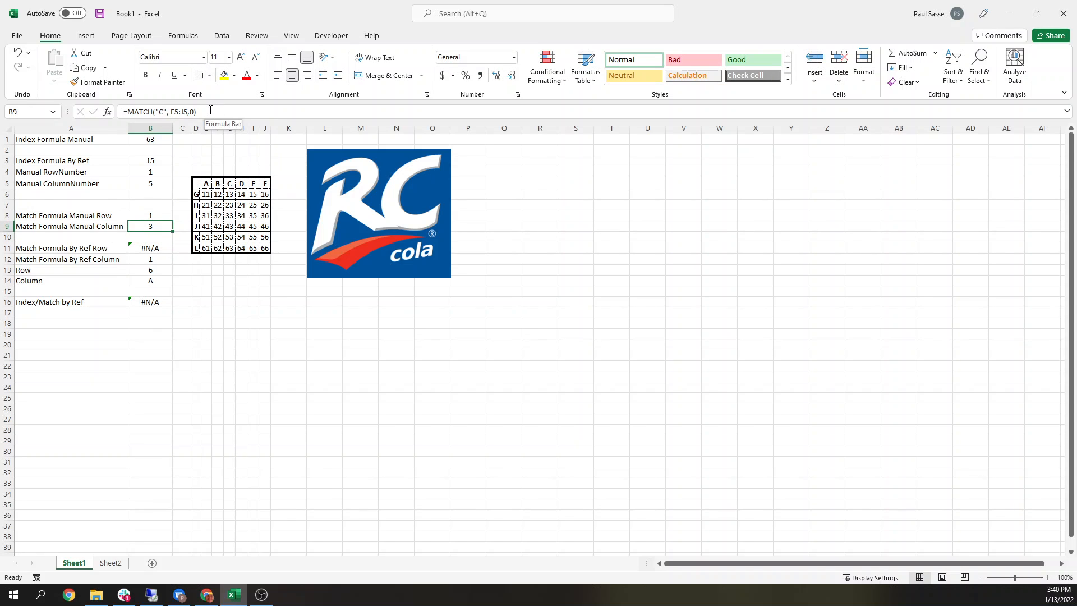
pyautogui.click(159, 111)
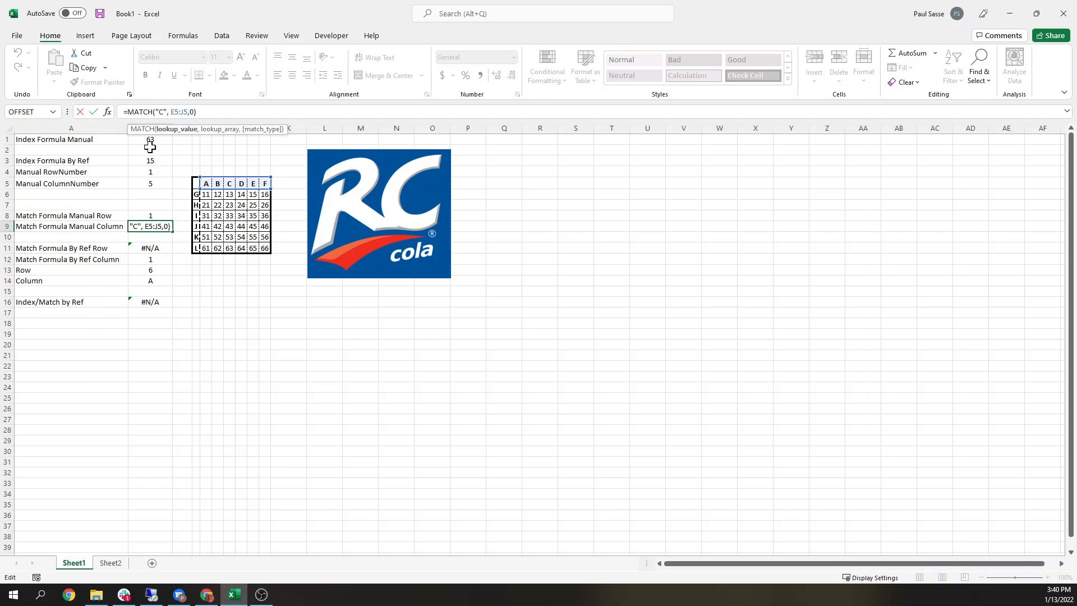
pyautogui.write('E')
pyautogui.press('Delete')
pyautogui.press('Return')
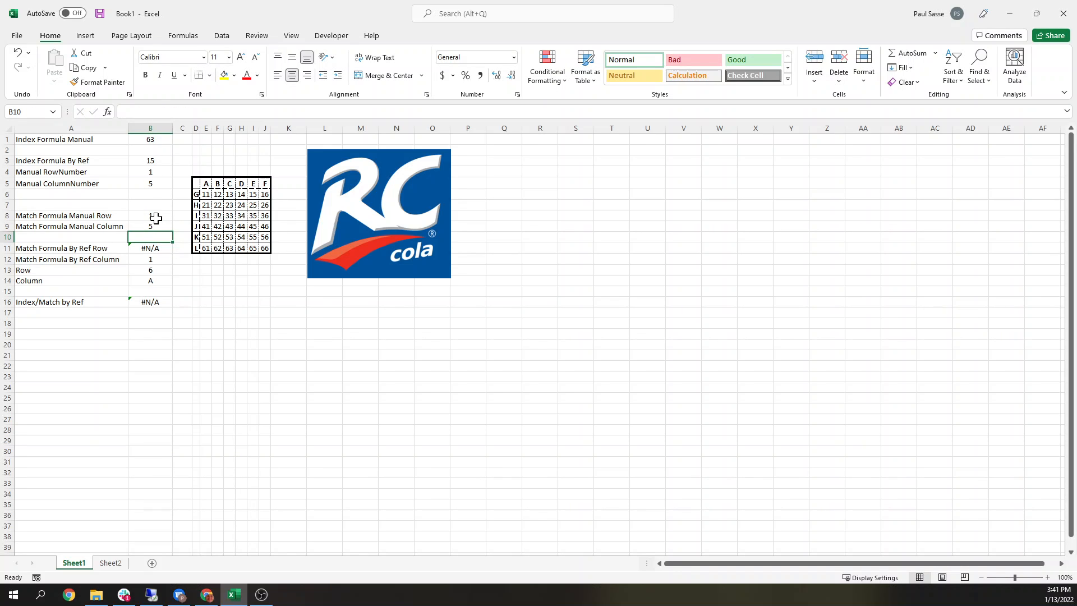
# Step: Enter "G" as the Row input used by the by-reference match formulas
pyautogui.click(154, 248)
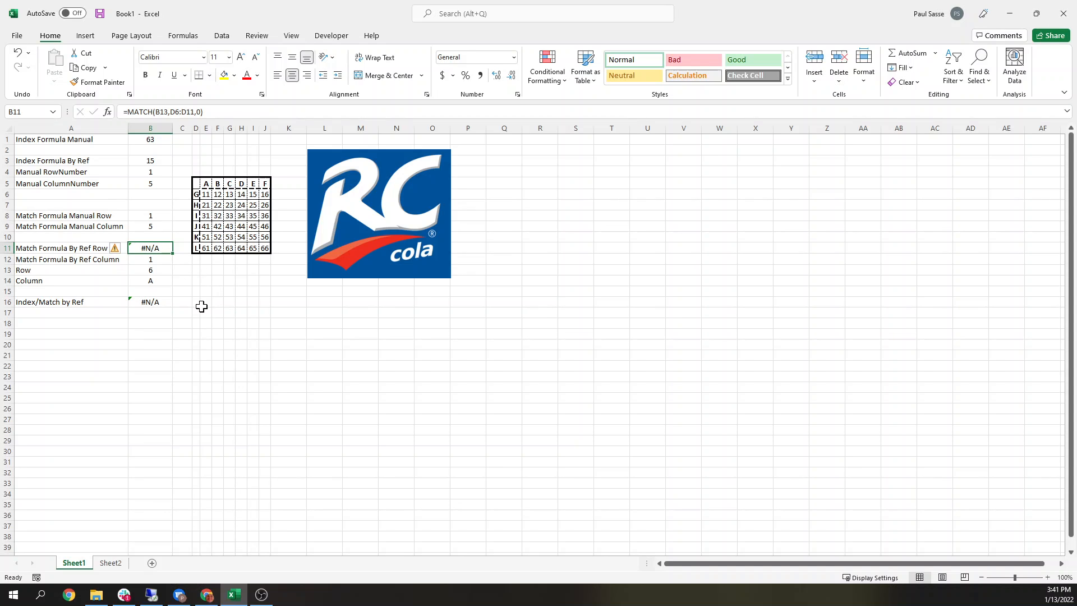
pyautogui.click(150, 271)
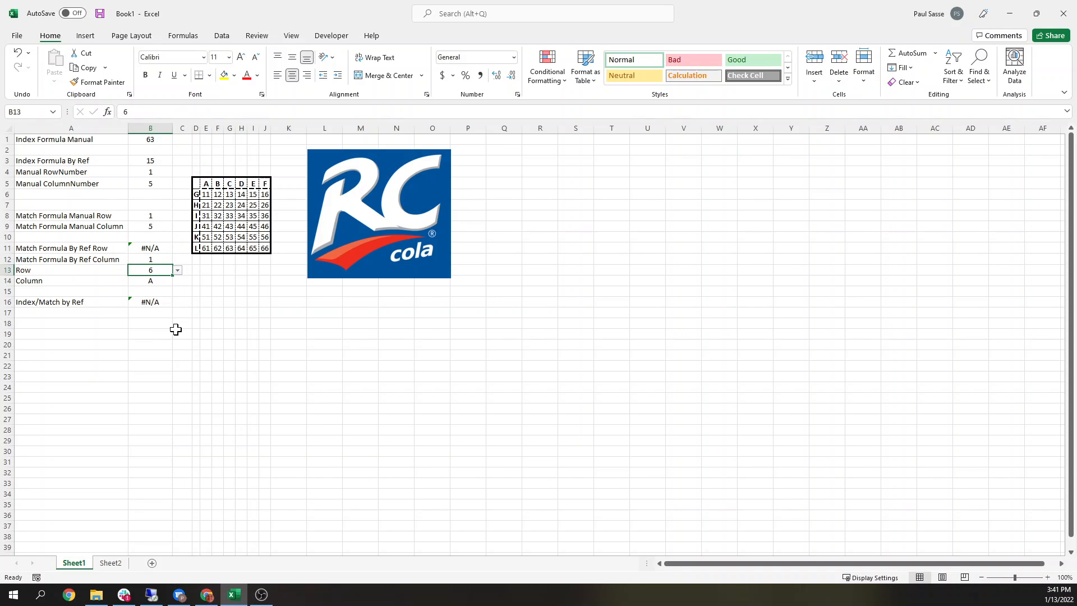
pyautogui.write('G')
pyautogui.press('Return')
pyautogui.press('Up')
pyautogui.press('Up')
pyautogui.press('Up')
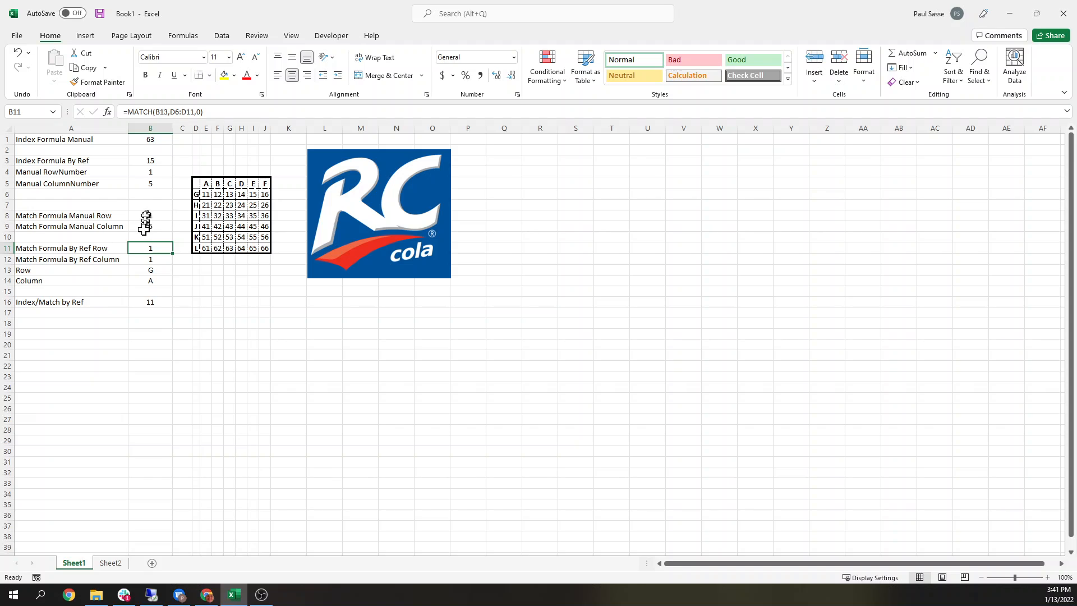
# Step: Set the Row input cell to "I"
pyautogui.click(147, 216)
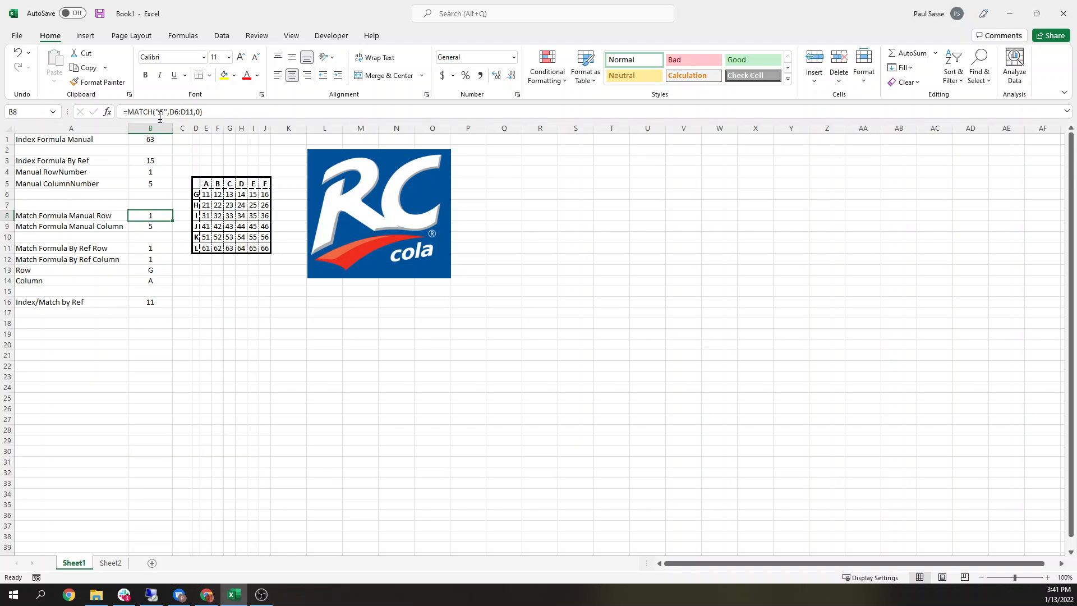
pyautogui.click(150, 227)
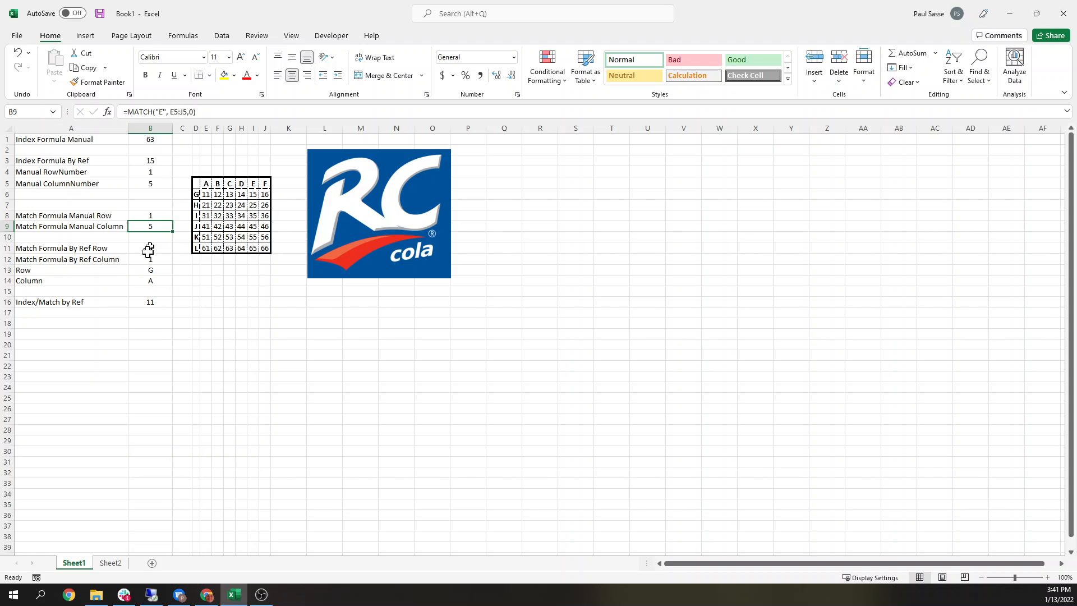
pyautogui.click(144, 247)
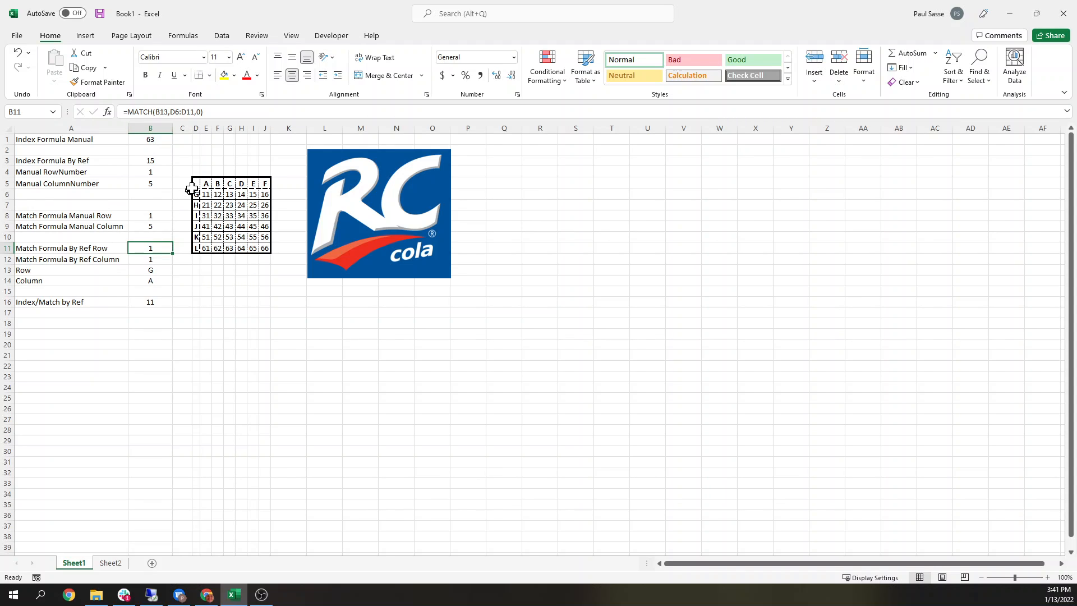
pyautogui.click(157, 270)
pyautogui.write('I')
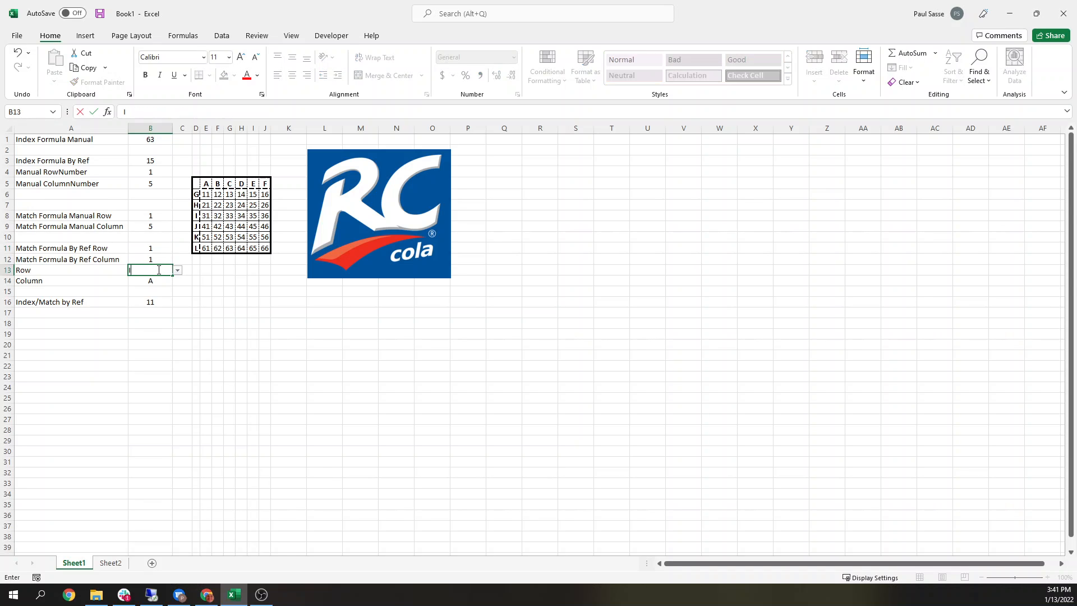
pyautogui.press('Return')
# Step: Change the Row input cell to "J"
pyautogui.click(157, 270)
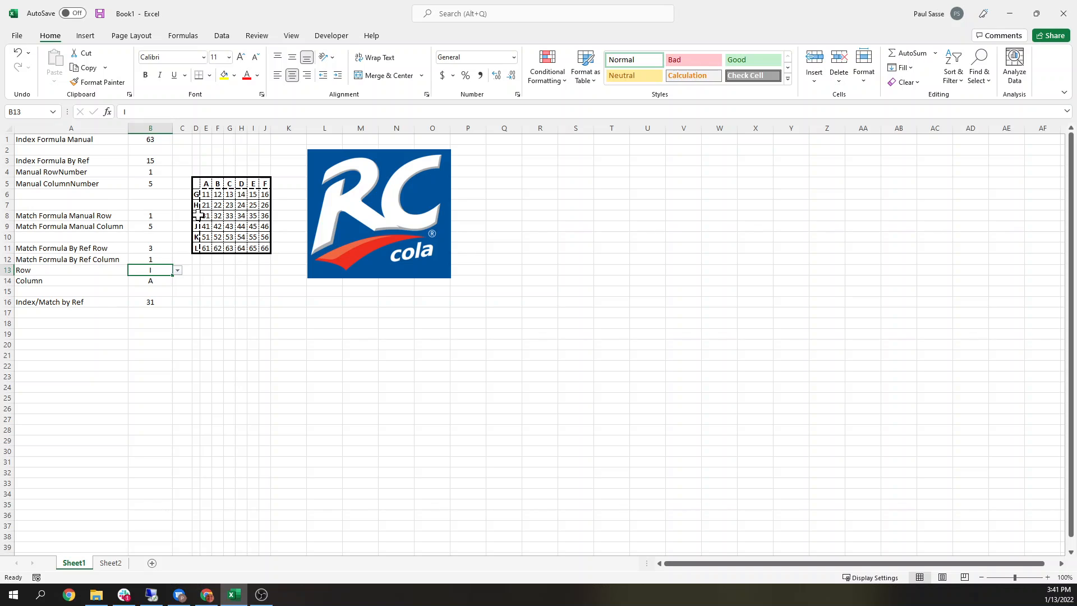
pyautogui.write('I')
pyautogui.press('BackSpace')
pyautogui.write('J')
pyautogui.press('Return')
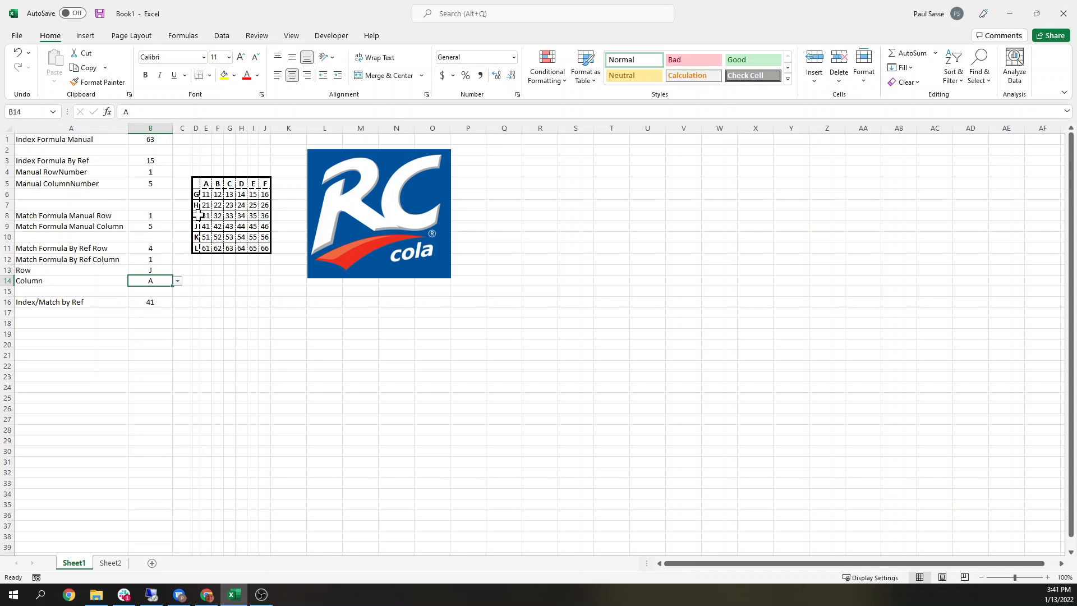
# Step: Set the Column input cell to "B"
pyautogui.click(154, 258)
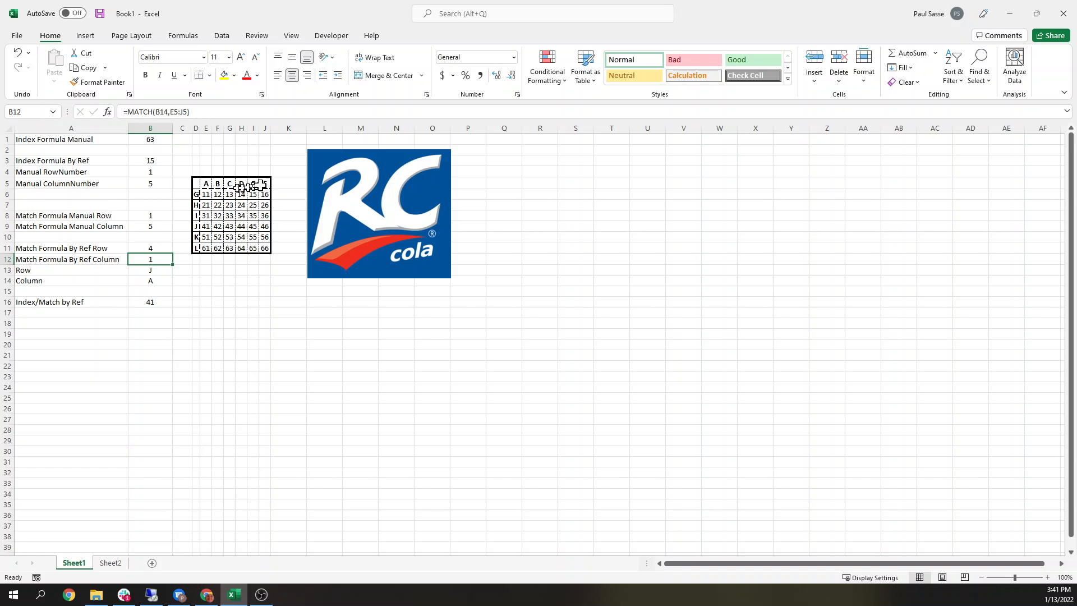
pyautogui.click(182, 113)
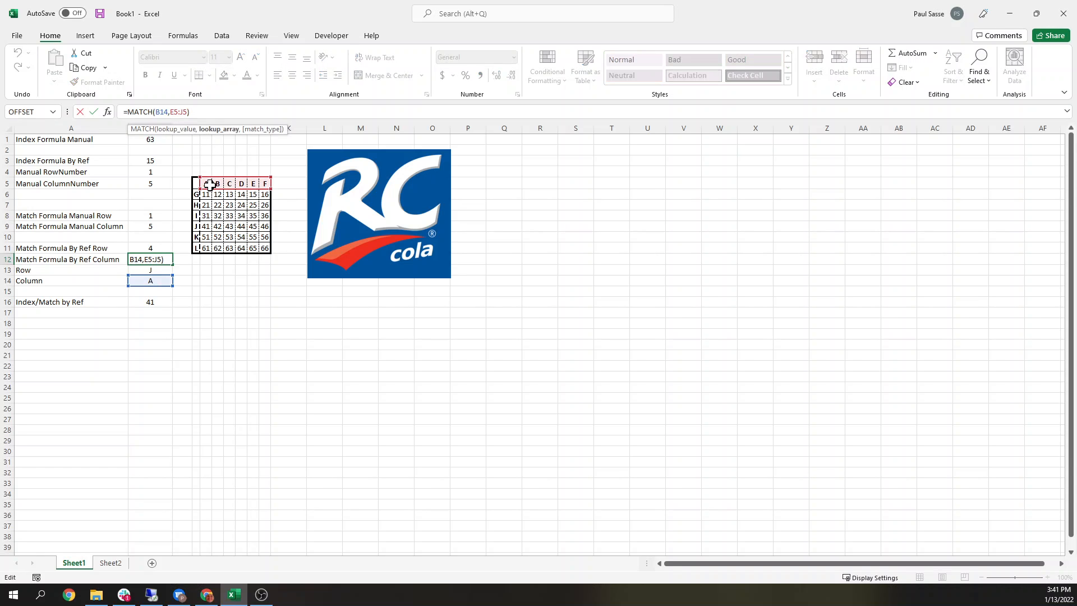
pyautogui.press('Return')
pyautogui.click(148, 282)
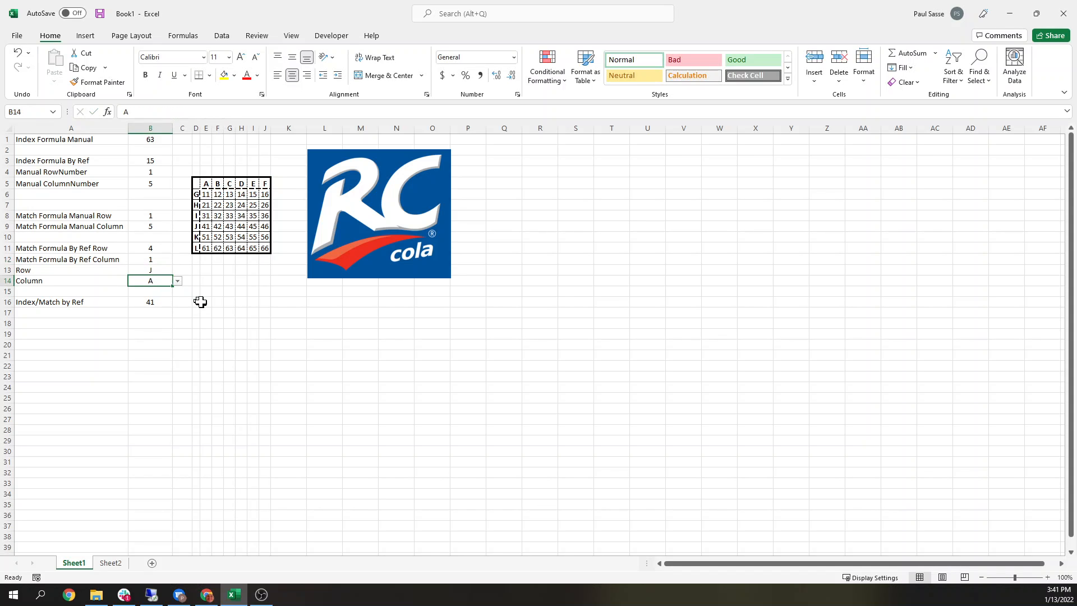
pyautogui.write('B')
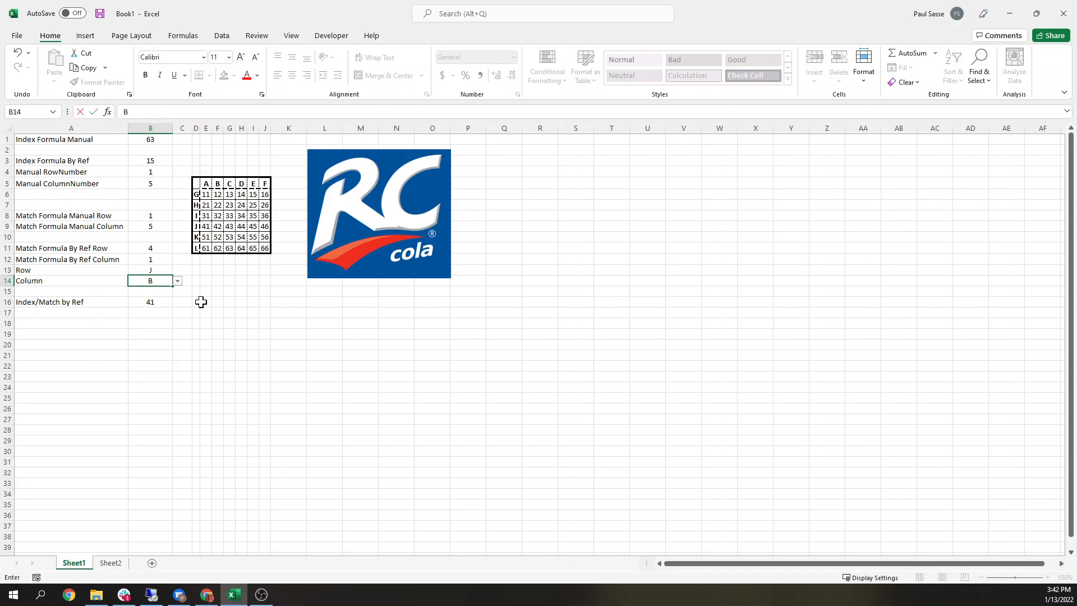
pyautogui.press('Return')
# Step: Change the Column input cell to "C"
pyautogui.click(149, 257)
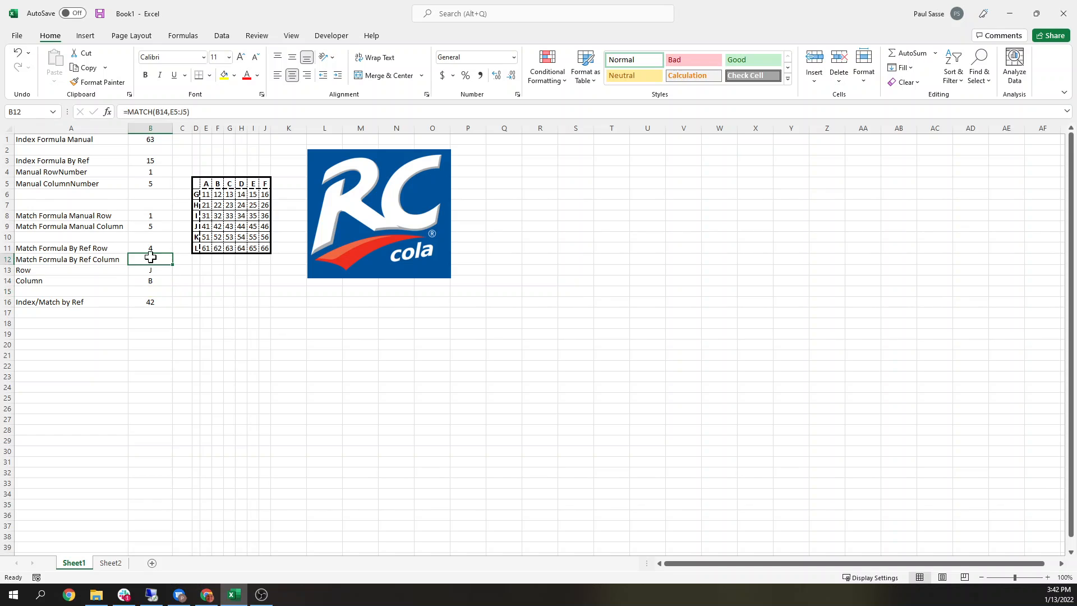
pyautogui.click(216, 185)
pyautogui.click(152, 281)
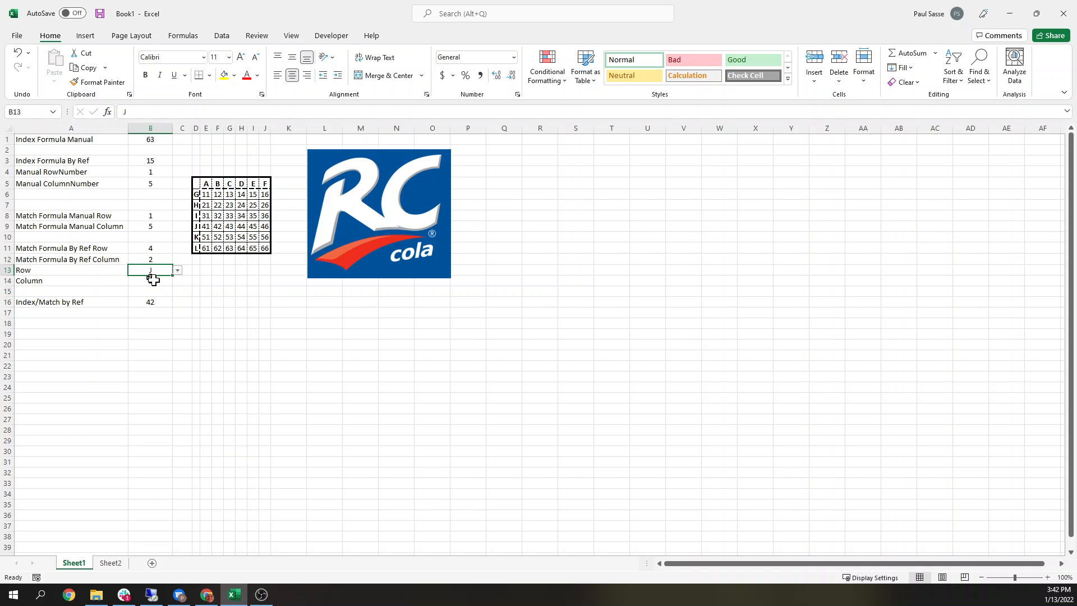
pyautogui.write('C')
pyautogui.hotkey('ctrl', 'Return')
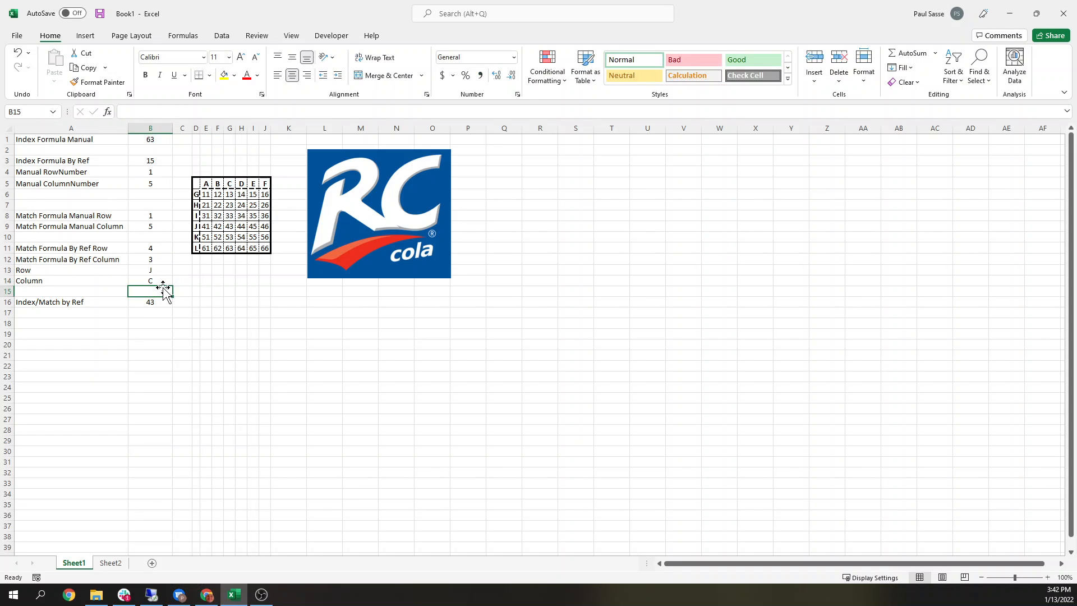
# Step: Change the Column input cell to "D"
pyautogui.press('Up')
pyautogui.click(156, 283)
pyautogui.write('D')
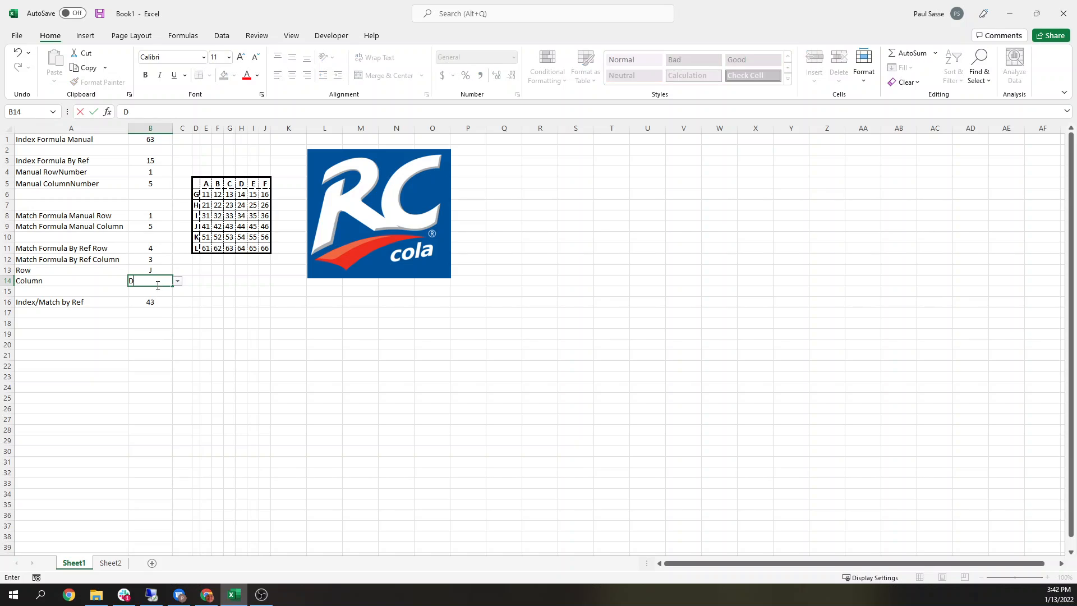
pyautogui.hotkey('ctrl', 'Return')
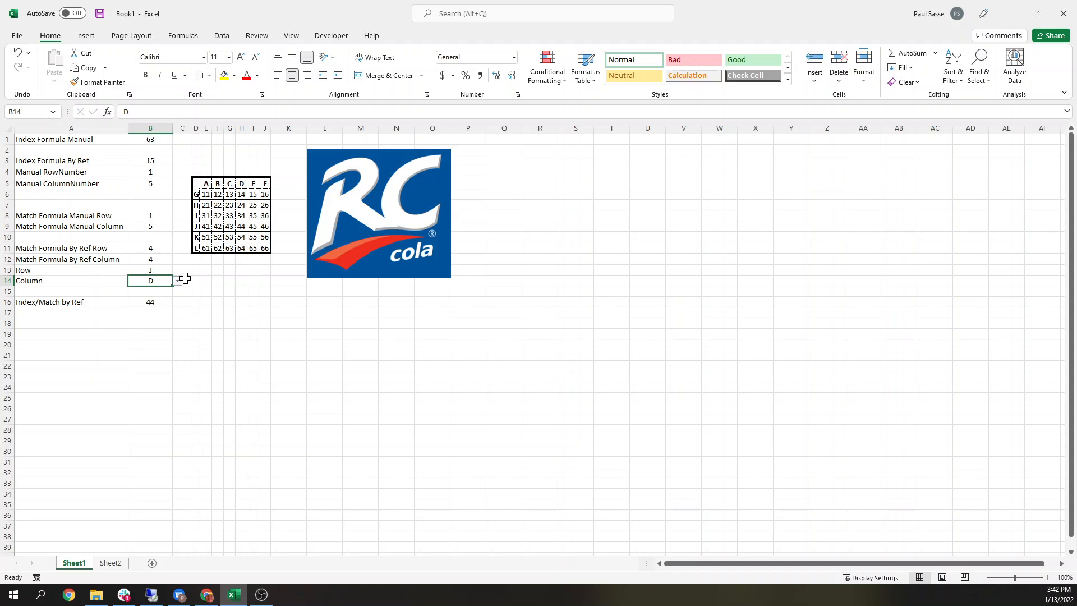
# Step: Review the manual INDEX formula's range against the grid data and the manual match formulas
pyautogui.click(150, 161)
pyautogui.click(152, 140)
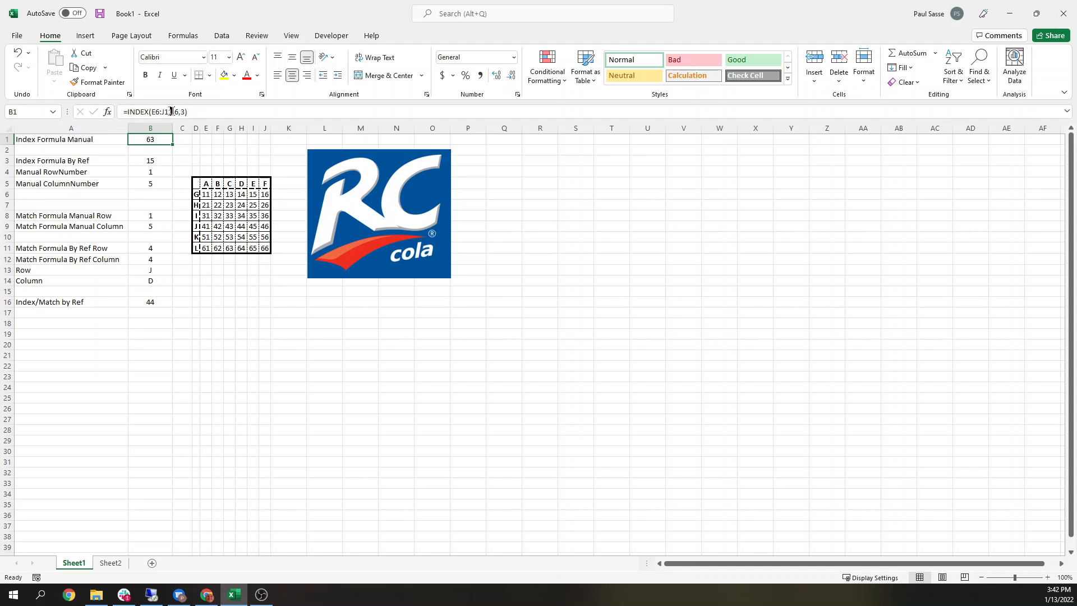
pyautogui.moveTo(206, 194); pyautogui.dragTo(260, 253)
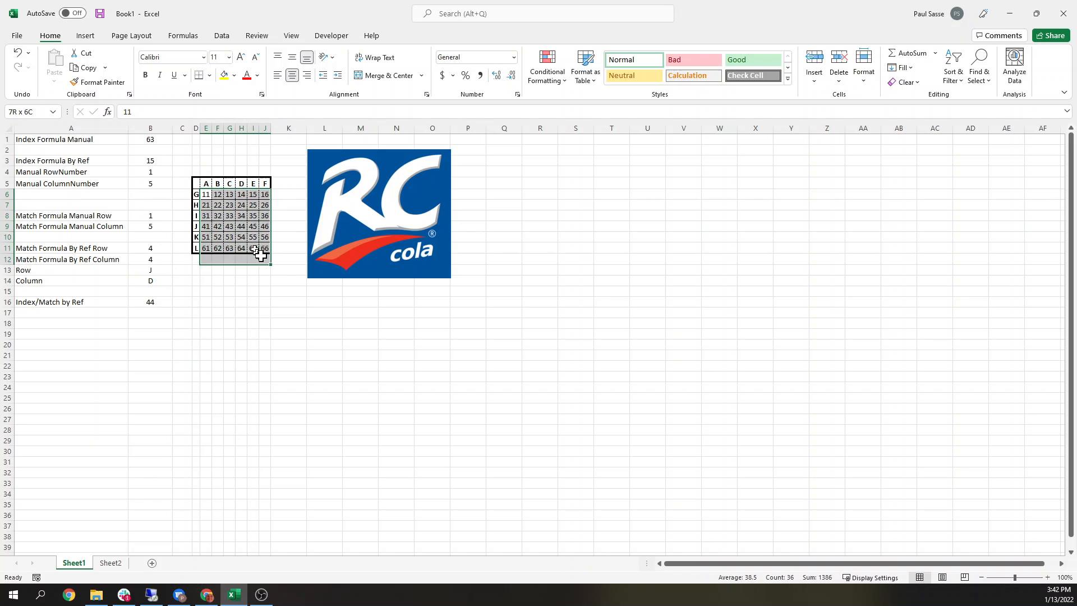
pyautogui.click(148, 140)
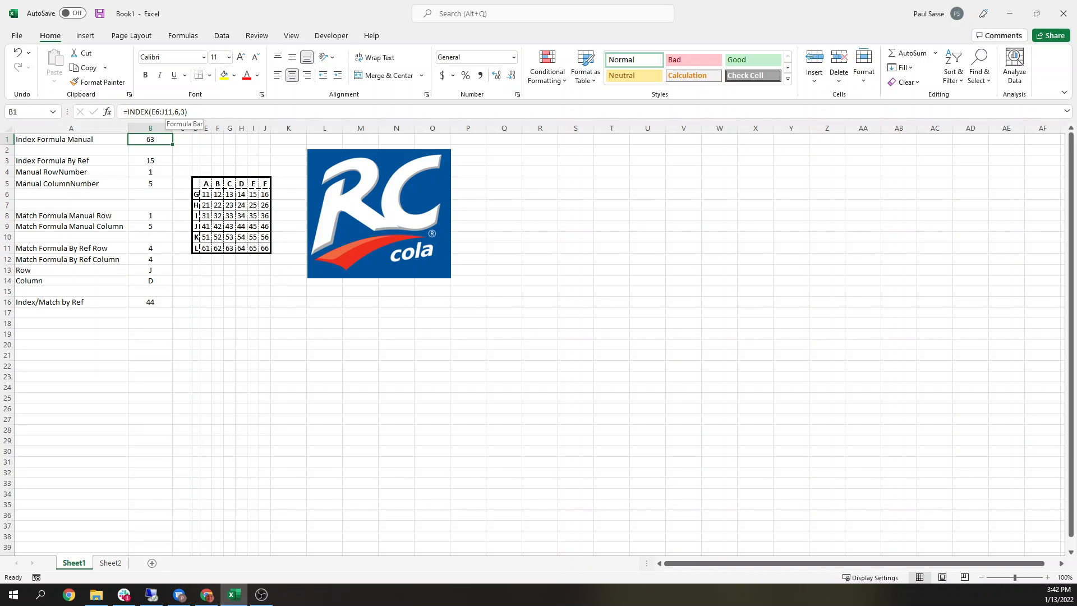
pyautogui.click(146, 215)
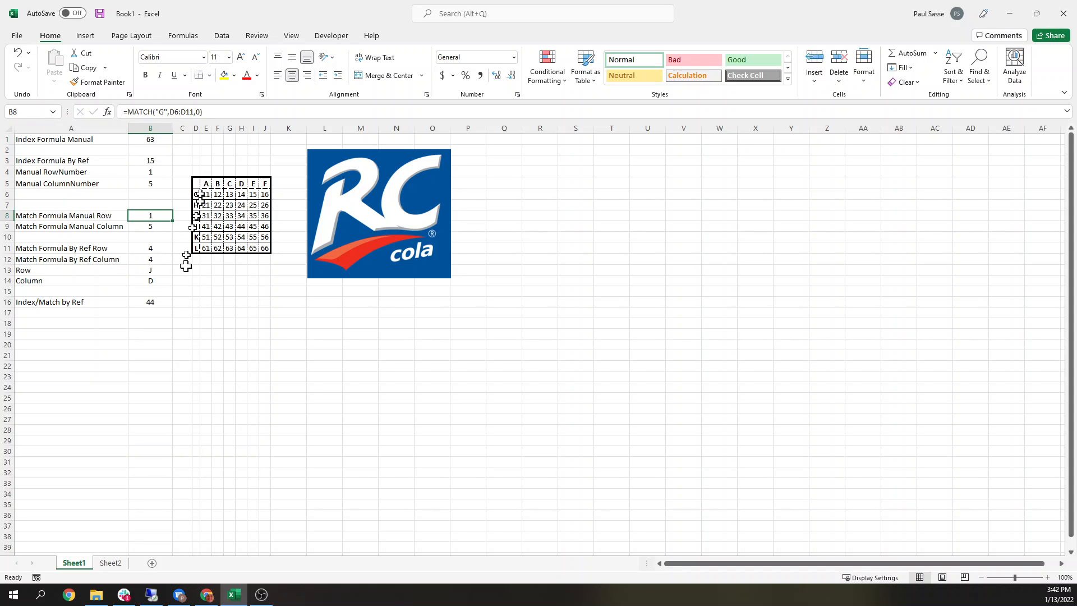
# Step: Examine the combined INDEX/MATCH by-reference formula, its Row and Column references, and the matching grid value
pyautogui.click(157, 302)
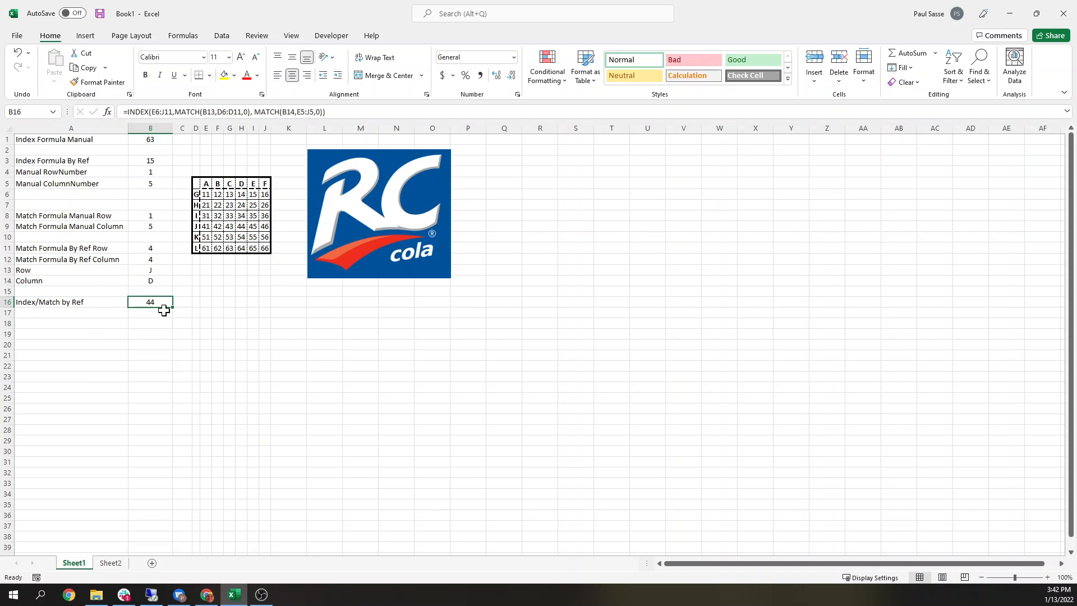
pyautogui.click(147, 112)
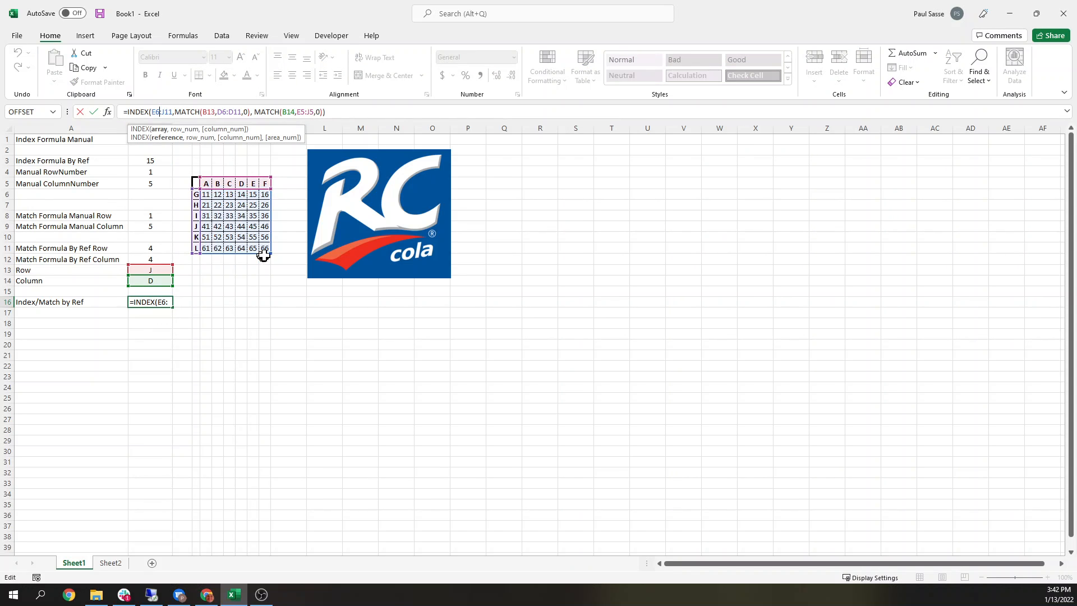
pyautogui.click(188, 112)
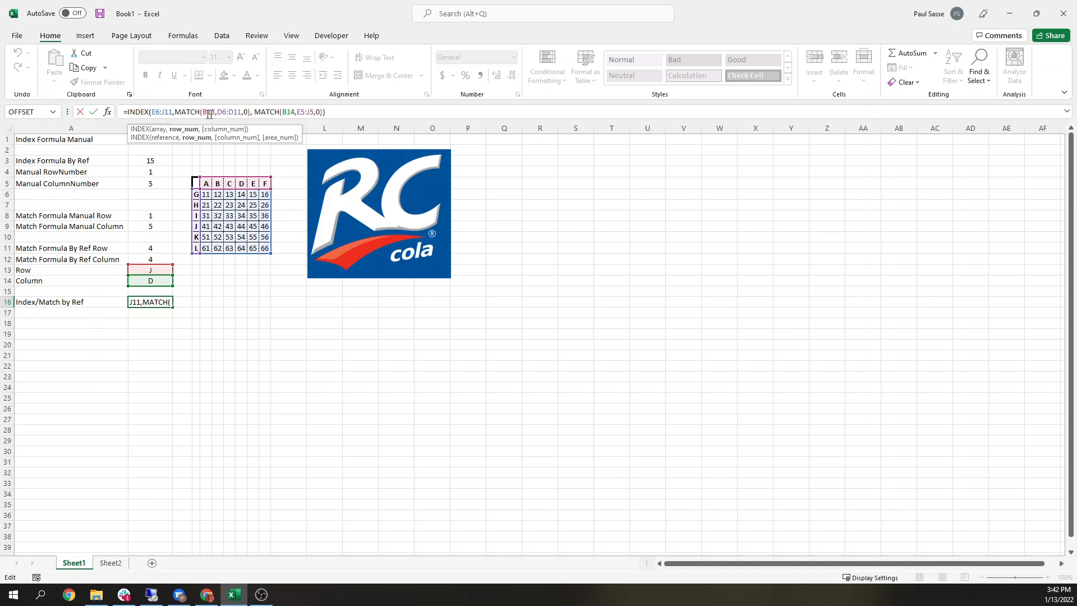
pyautogui.click(209, 113)
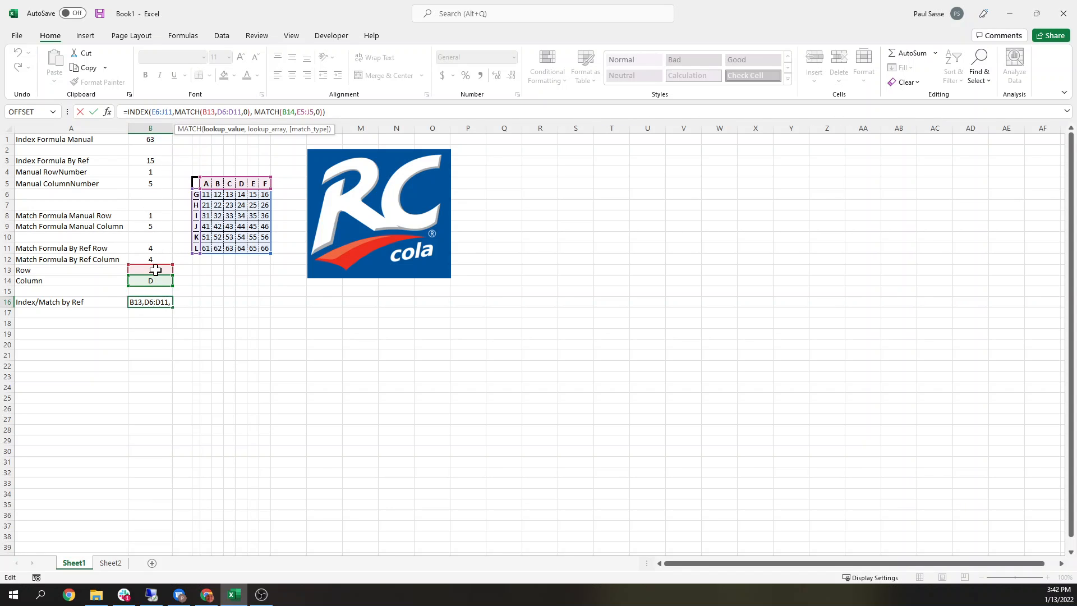
pyautogui.click(155, 271)
pyautogui.click(155, 304)
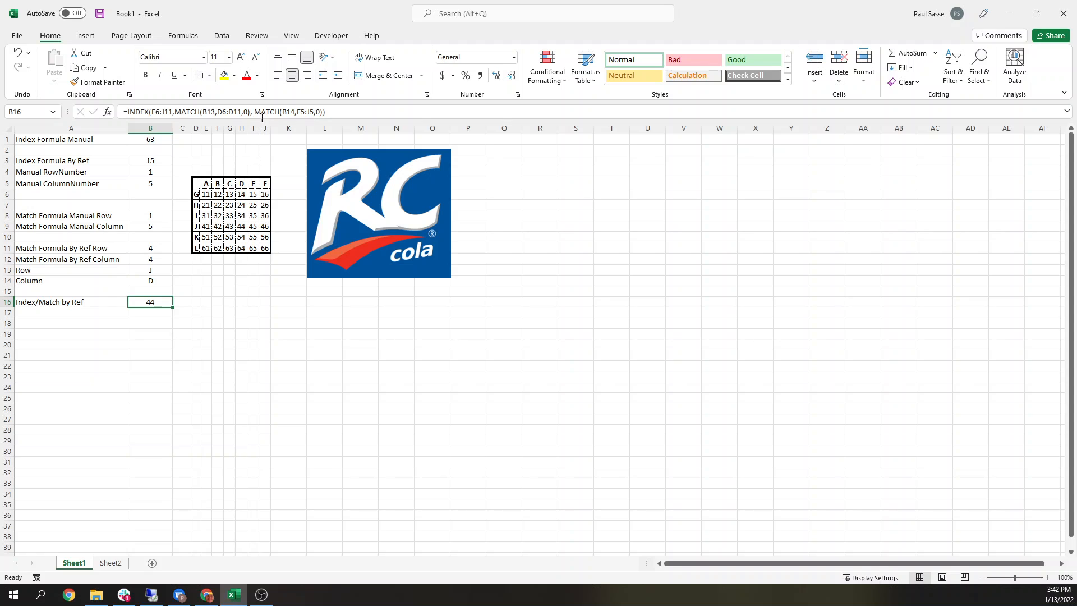
pyautogui.click(150, 278)
pyautogui.click(150, 301)
pyautogui.click(243, 225)
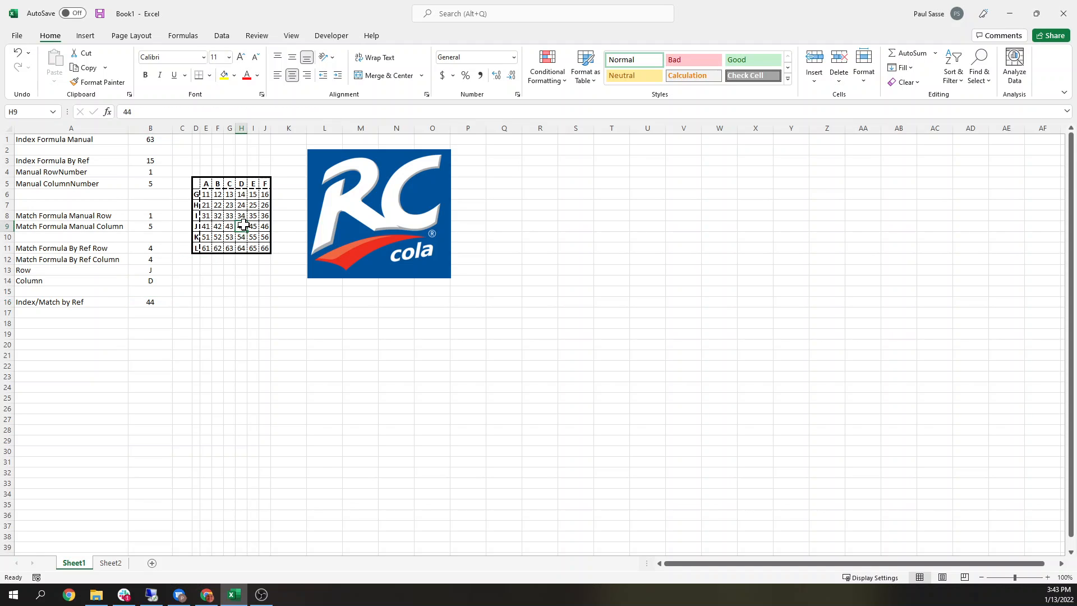
# Step: Add a new worksheet to the workbook
pyautogui.click(149, 301)
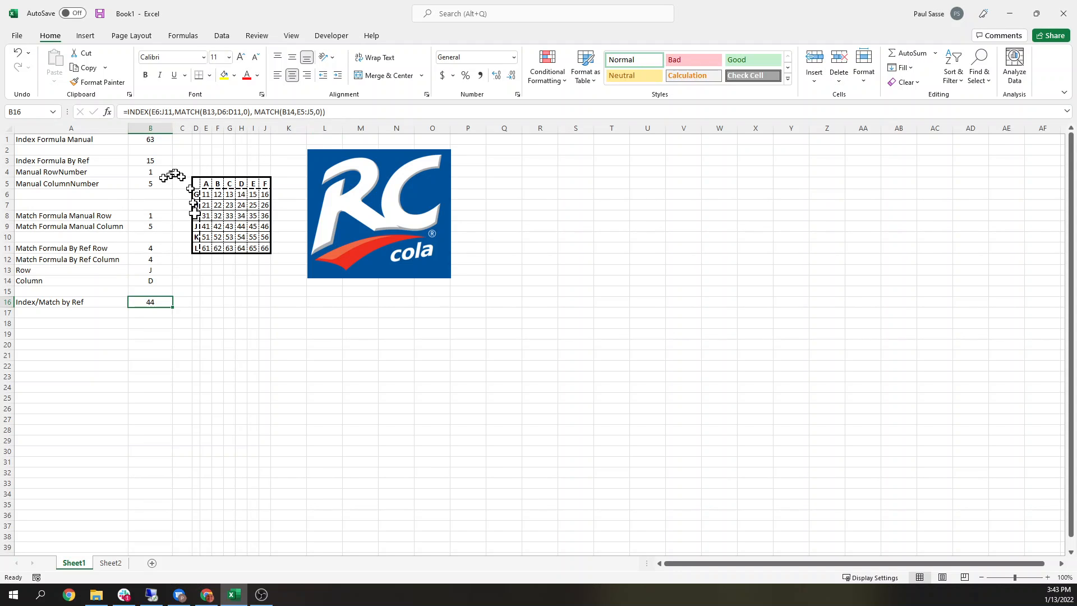
pyautogui.click(101, 315)
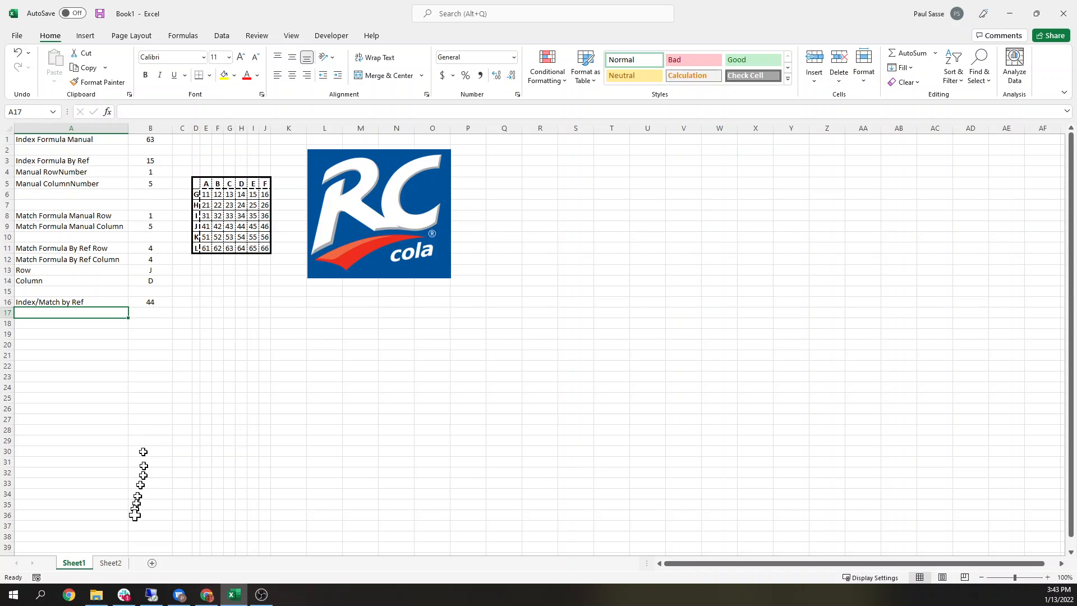
pyautogui.click(152, 563)
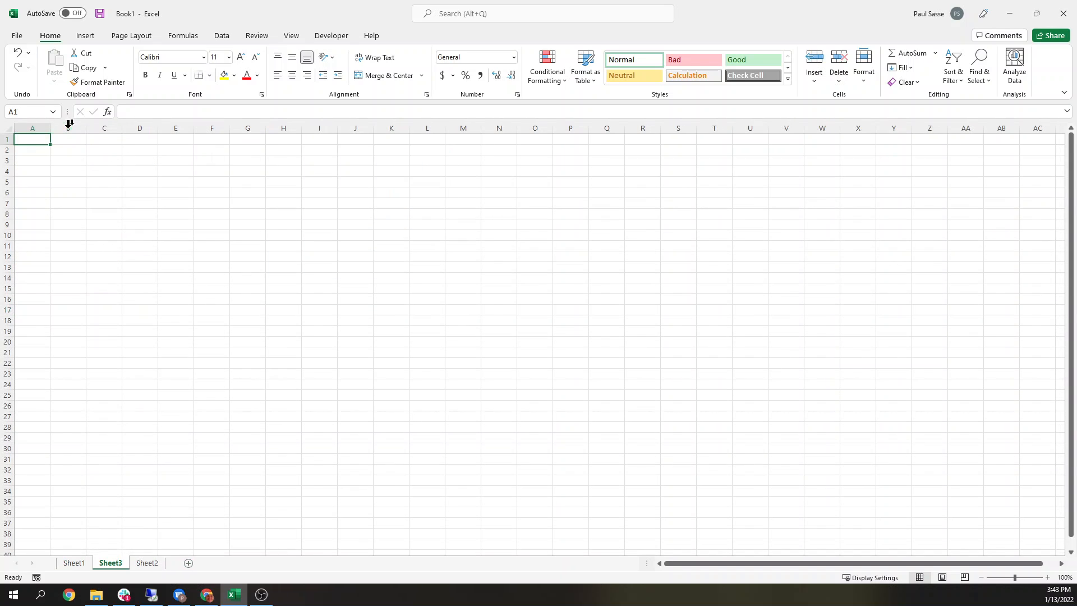
# Step: Number A1 to A9 from 1 to 9 by entering 1 and a =A1+1 formula, then filling it down
pyautogui.write('1')
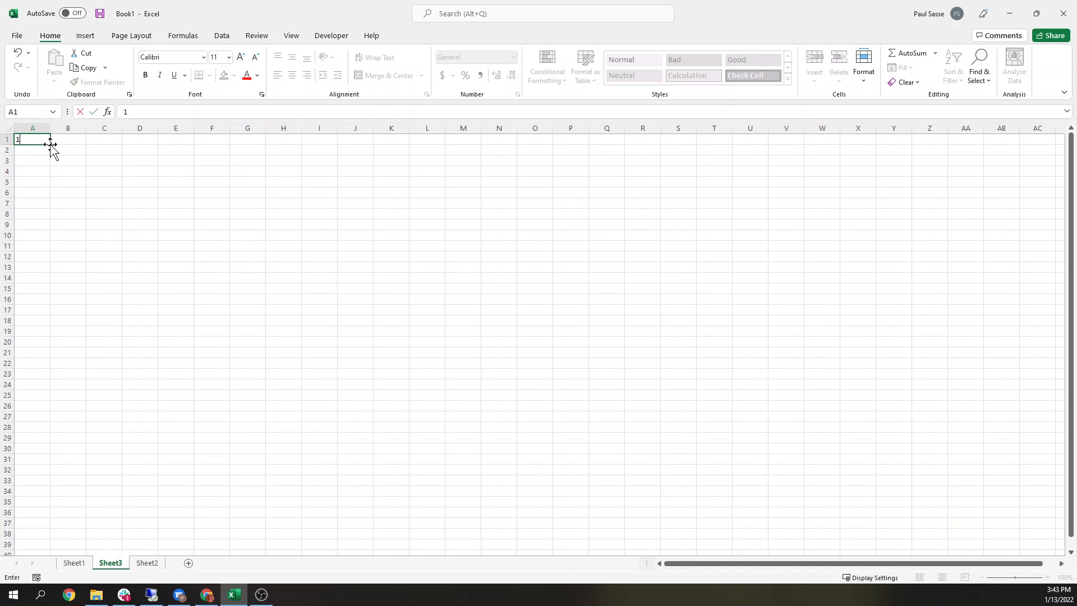
pyautogui.press('Return')
pyautogui.write('=')
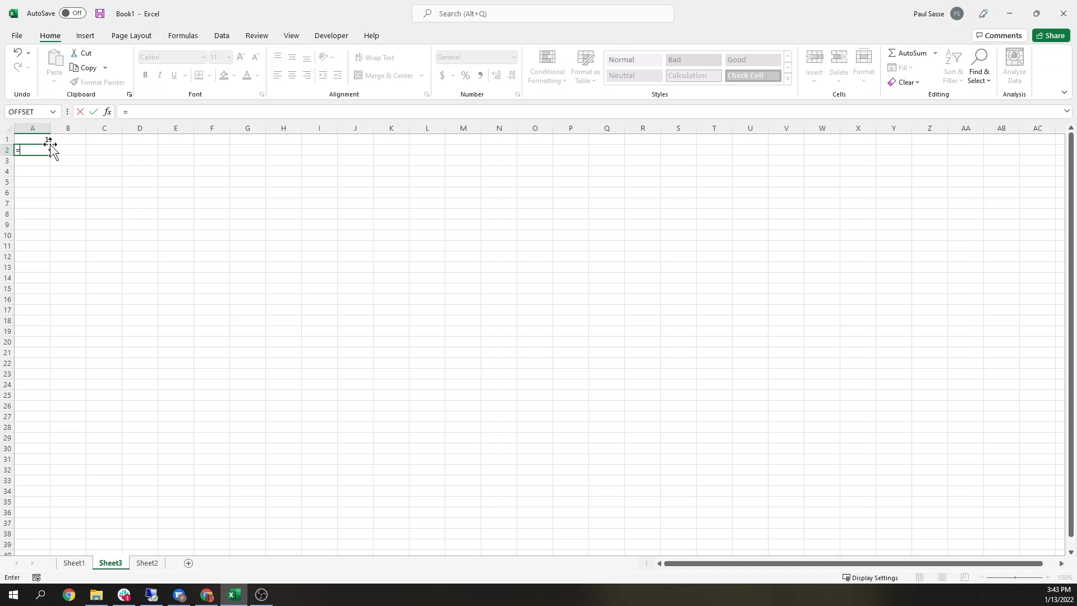
pyautogui.press('Up')
pyautogui.write('+1')
pyautogui.press('Return')
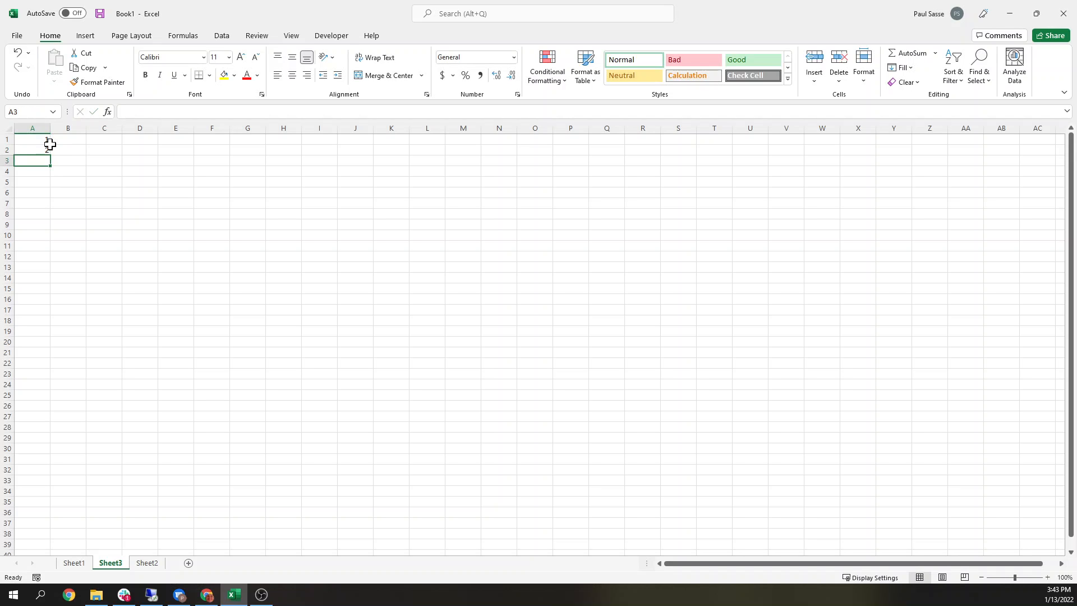
pyautogui.click(42, 148)
pyautogui.moveTo(51, 157); pyautogui.dragTo(49, 229)
pyautogui.click(76, 139)
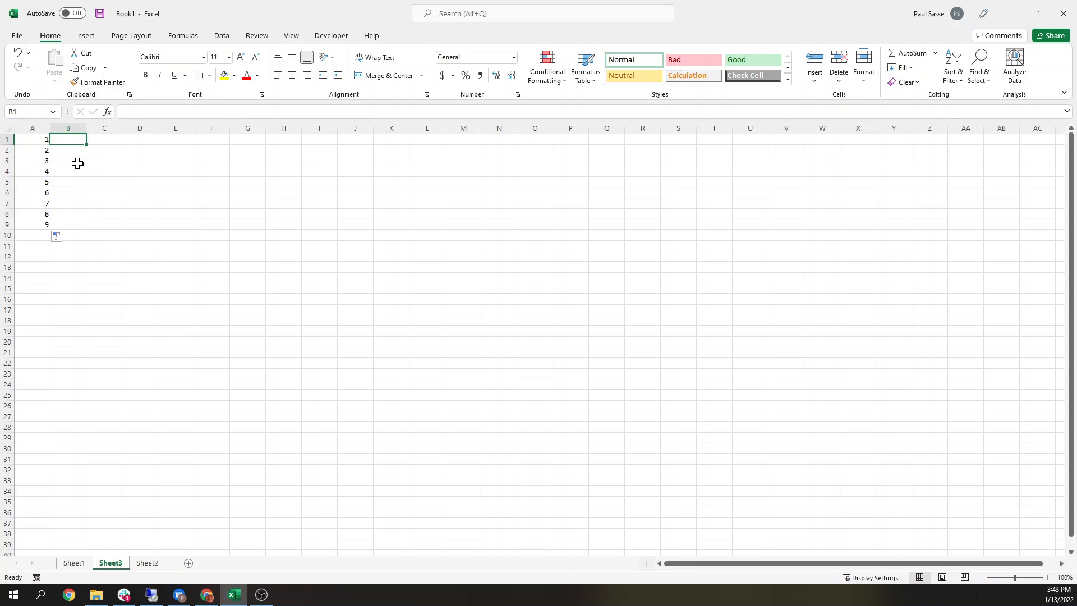
# Step: Enter a list of nine first names in B1 to B9 beside the numbers
pyautogui.write('Bob')
pyautogui.press('Return')
pyautogui.write('Jack')
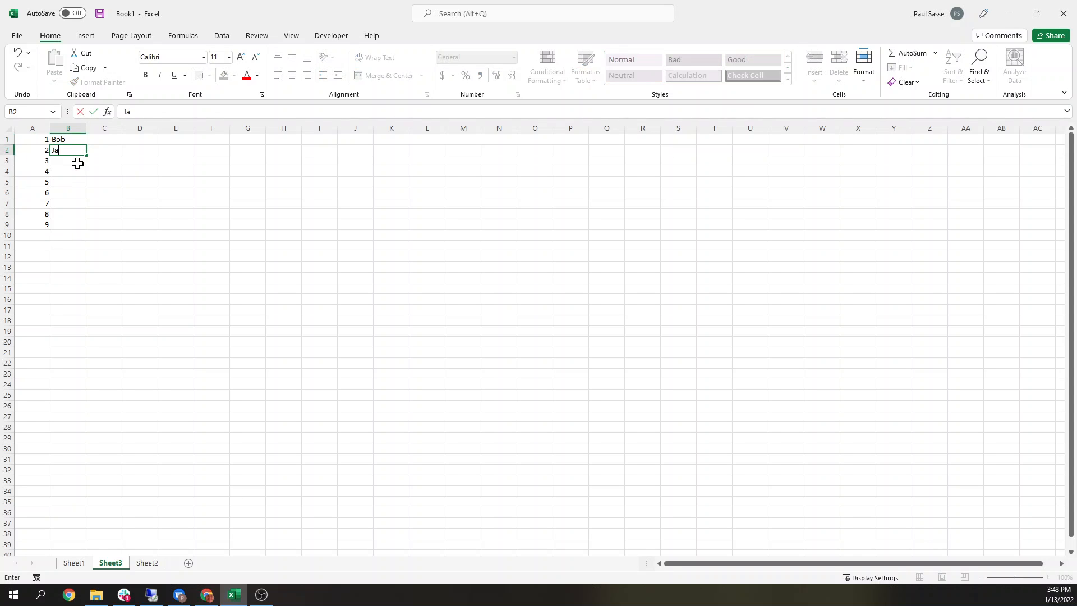
pyautogui.press('Return')
pyautogui.write('Peter')
pyautogui.press('Return')
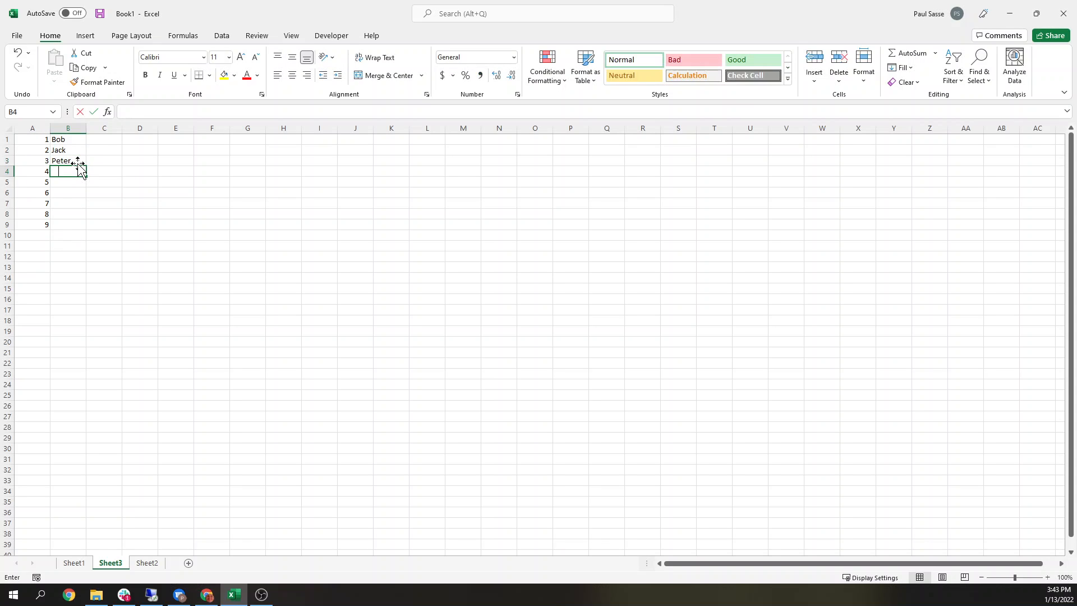
pyautogui.write('Mary')
pyautogui.press('Return')
pyautogui.write('Jane')
pyautogui.press('Return')
pyautogui.write('Susan')
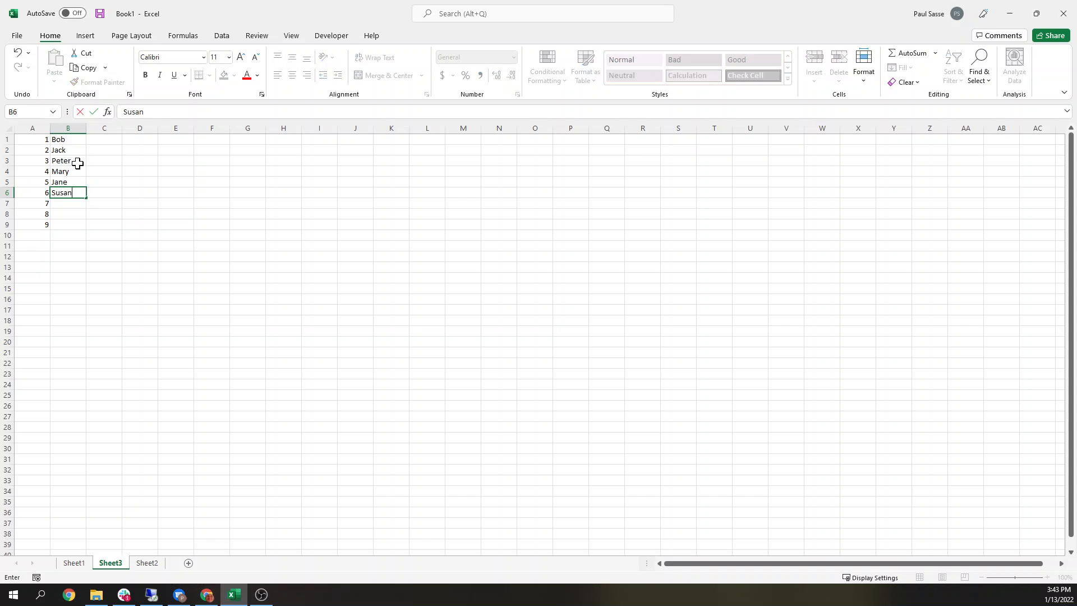
pyautogui.press('Return')
pyautogui.write('Beth')
pyautogui.press('Return')
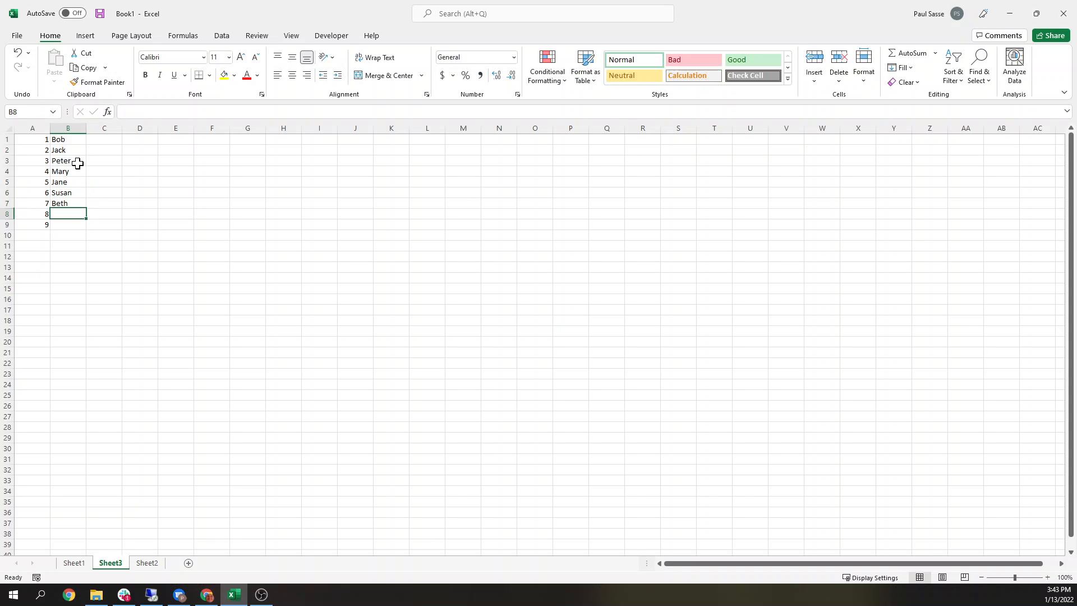
pyautogui.write('Kaylene')
pyautogui.press('Return')
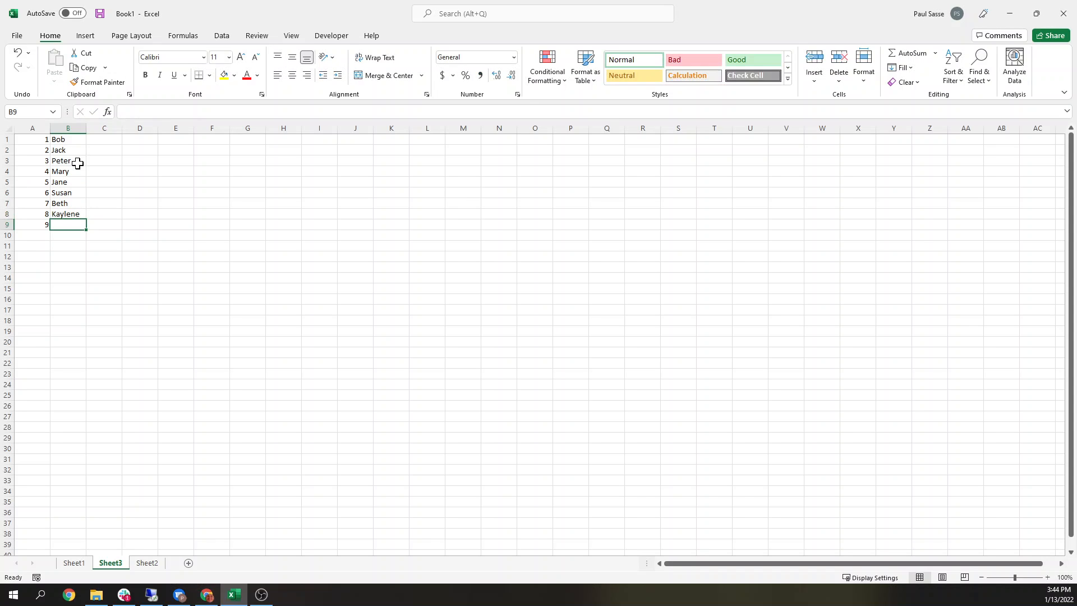
pyautogui.write('James')
pyautogui.press('Return')
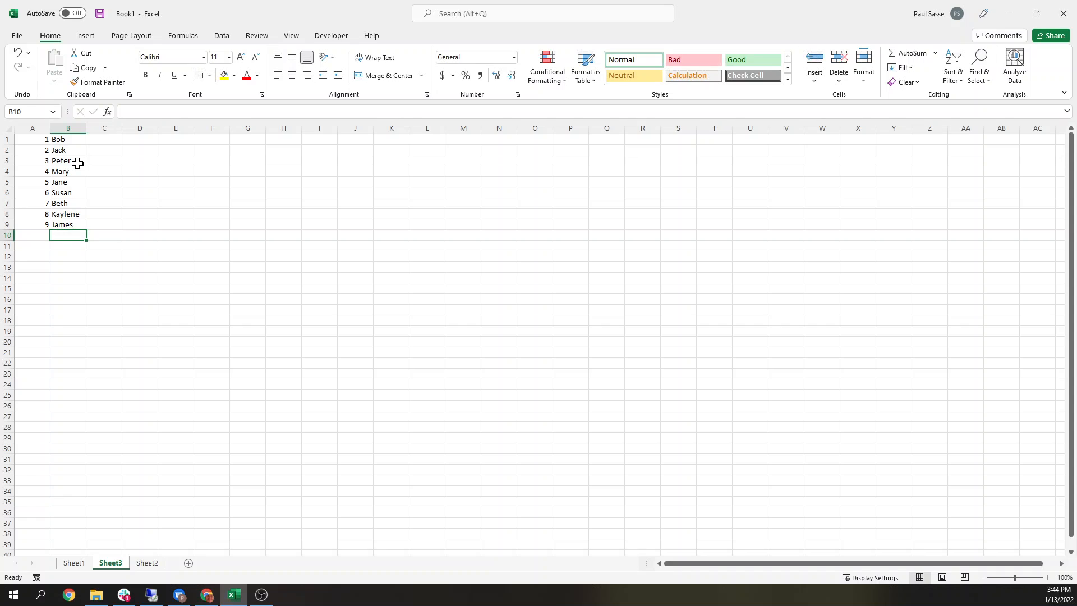
# Step: Enter 1 in cell B18 of Sheet1 as the lookup number
pyautogui.moveTo(38, 138); pyautogui.dragTo(49, 235)
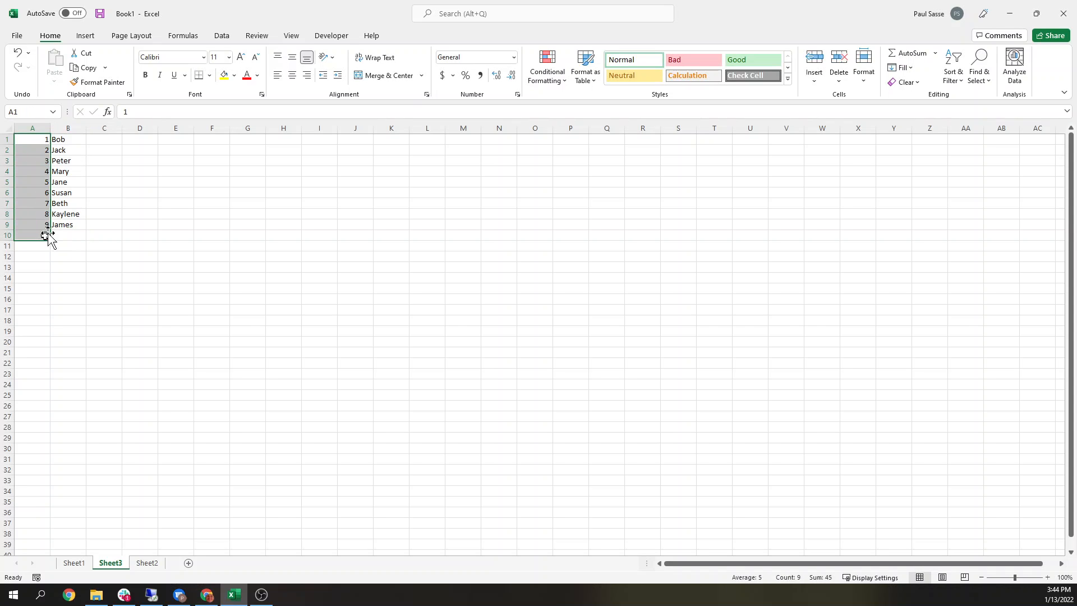
pyautogui.moveTo(65, 140); pyautogui.dragTo(71, 227)
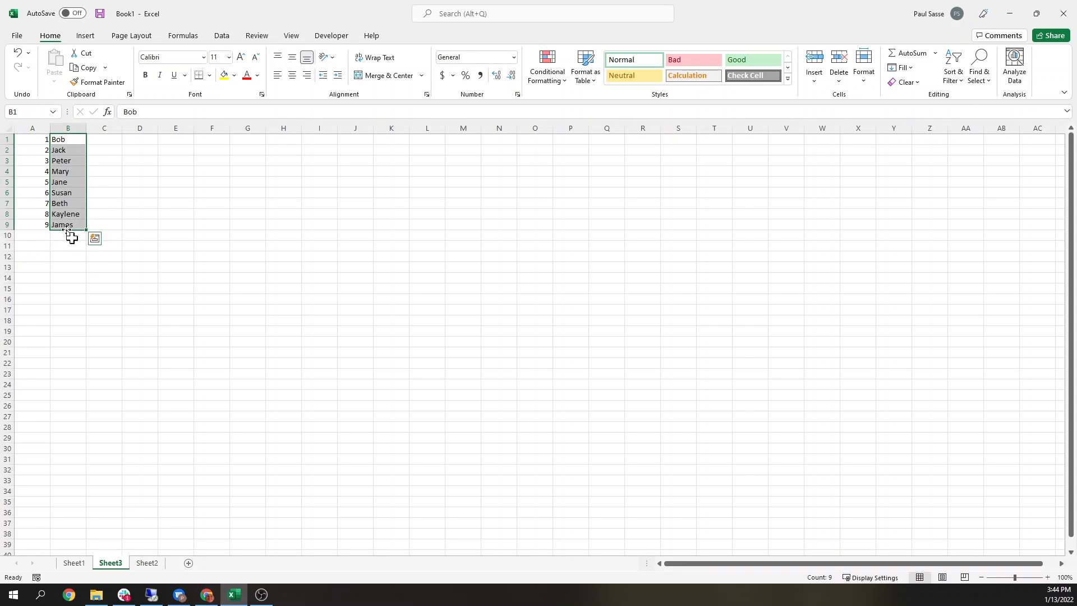
pyautogui.click(85, 562)
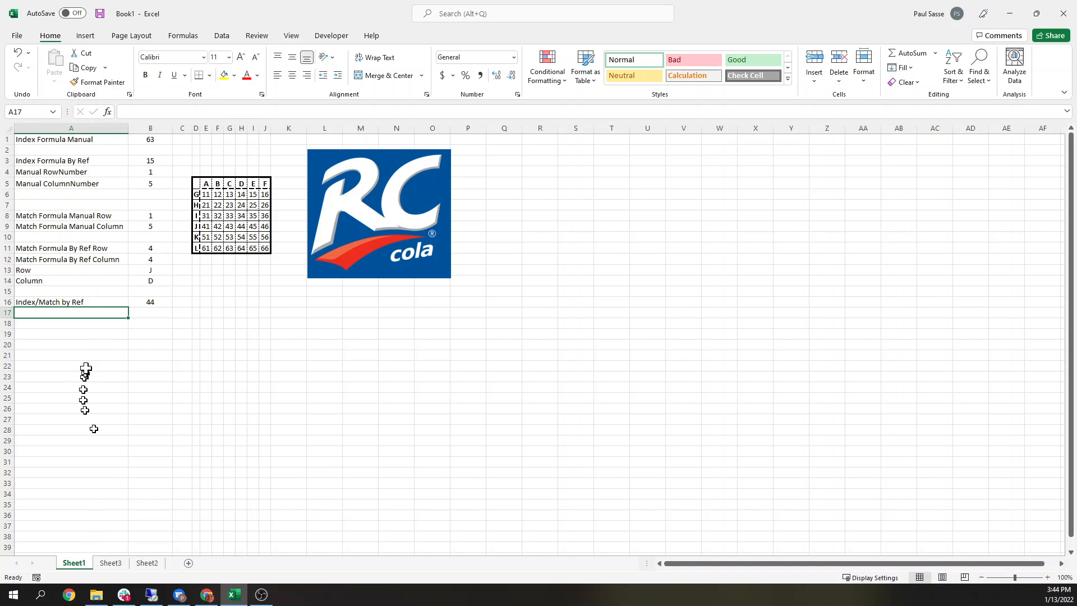
pyautogui.click(86, 327)
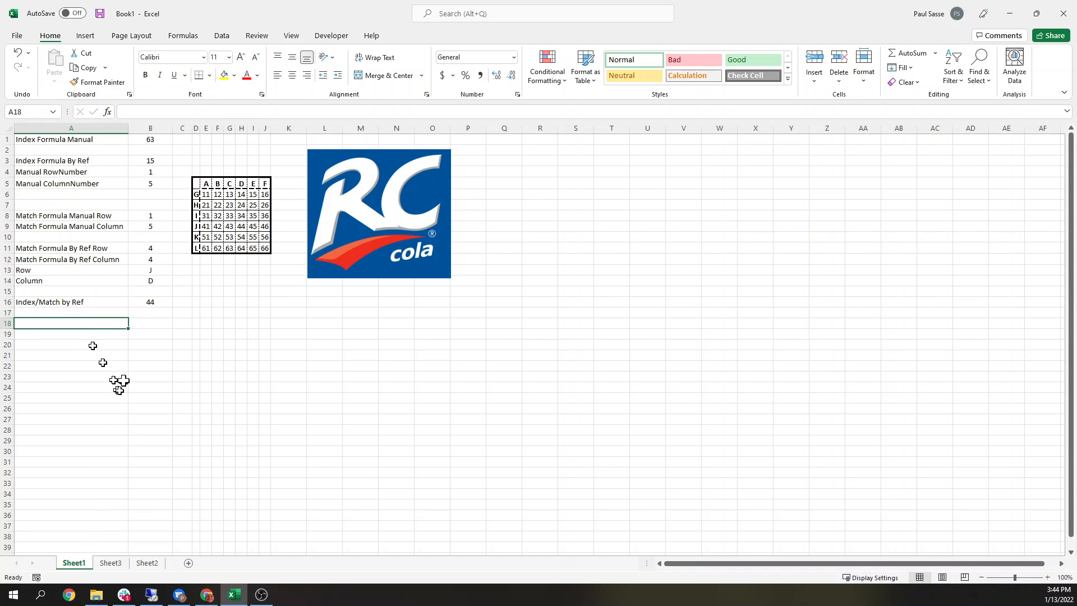
pyautogui.click(139, 327)
pyautogui.write('1')
# Step: Start an INDEX formula in A18 that returns values from column B of Sheet3
pyautogui.click(102, 322)
pyautogui.write('=index(')
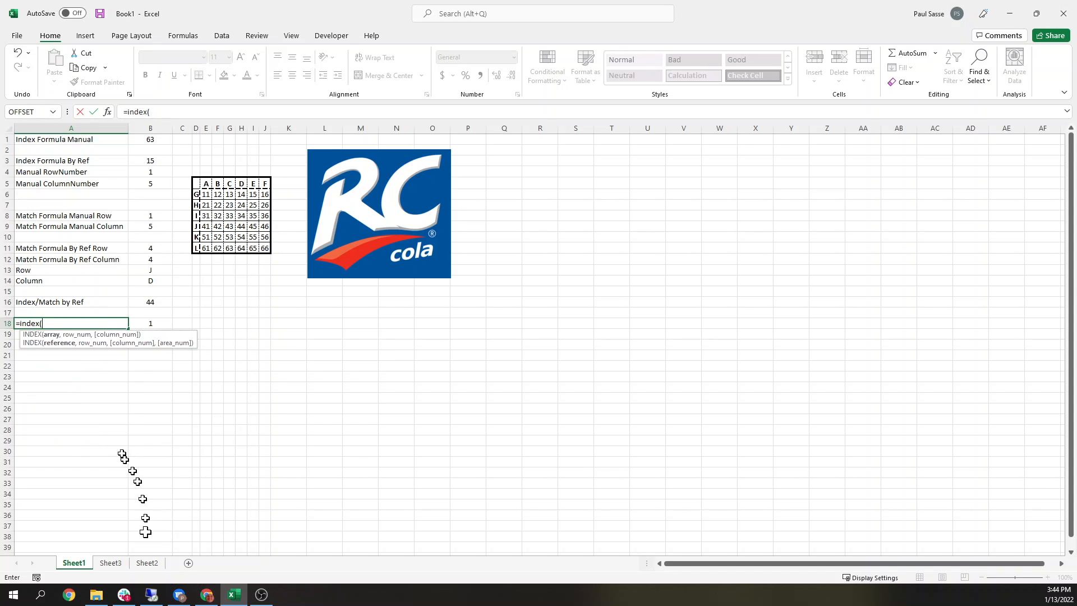
pyautogui.click(152, 565)
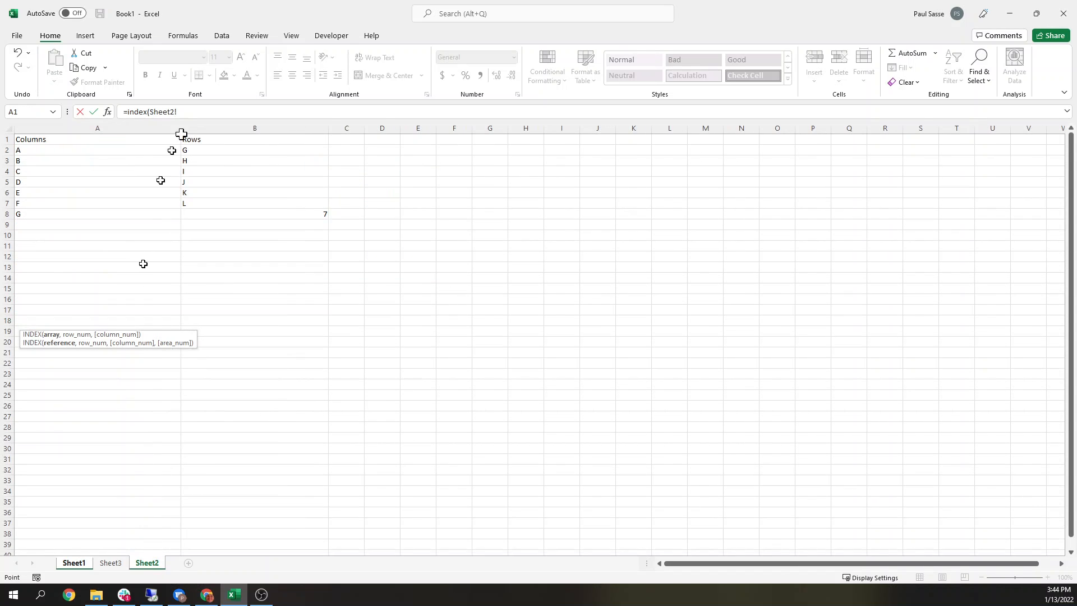
pyautogui.click(110, 563)
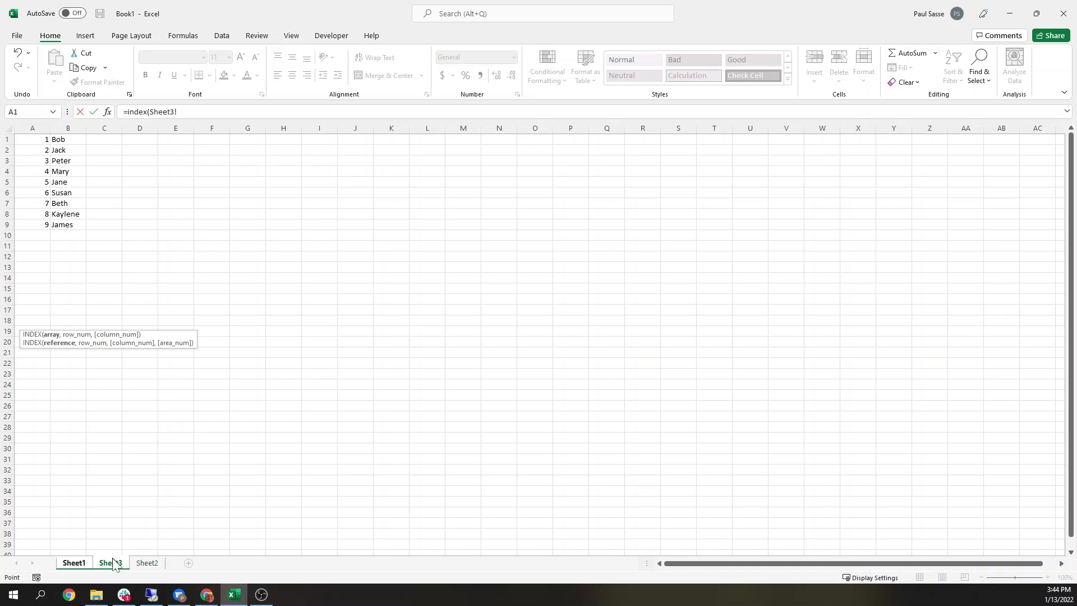
pyautogui.click(68, 124)
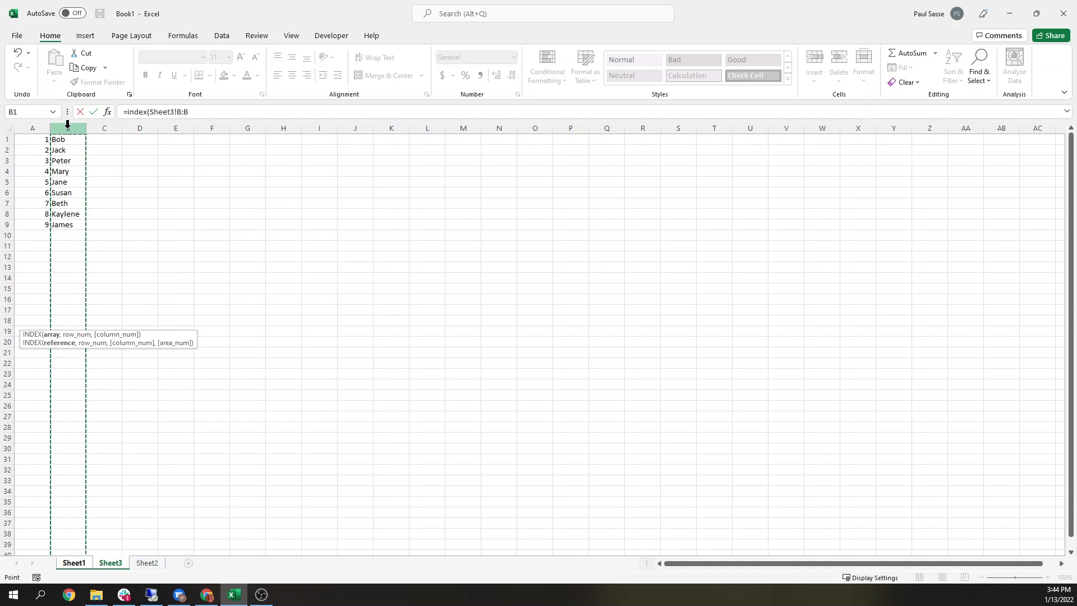
pyautogui.write(',match(')
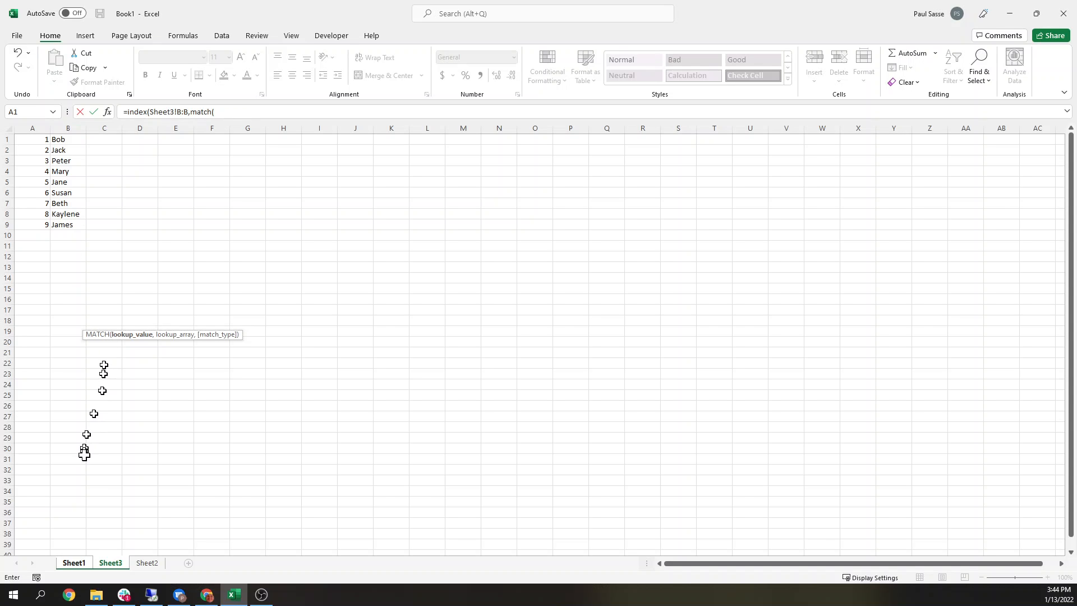
# Step: Complete the formula with a MATCH of B18 against Sheet3 column A, match type 0, and column 1
pyautogui.click(82, 564)
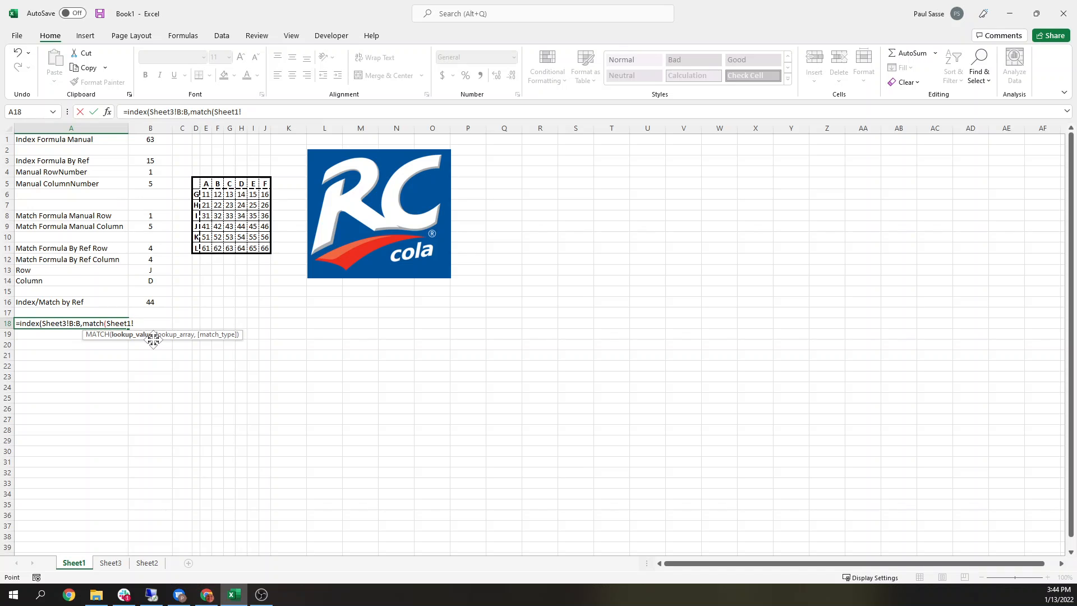
pyautogui.write('b1')
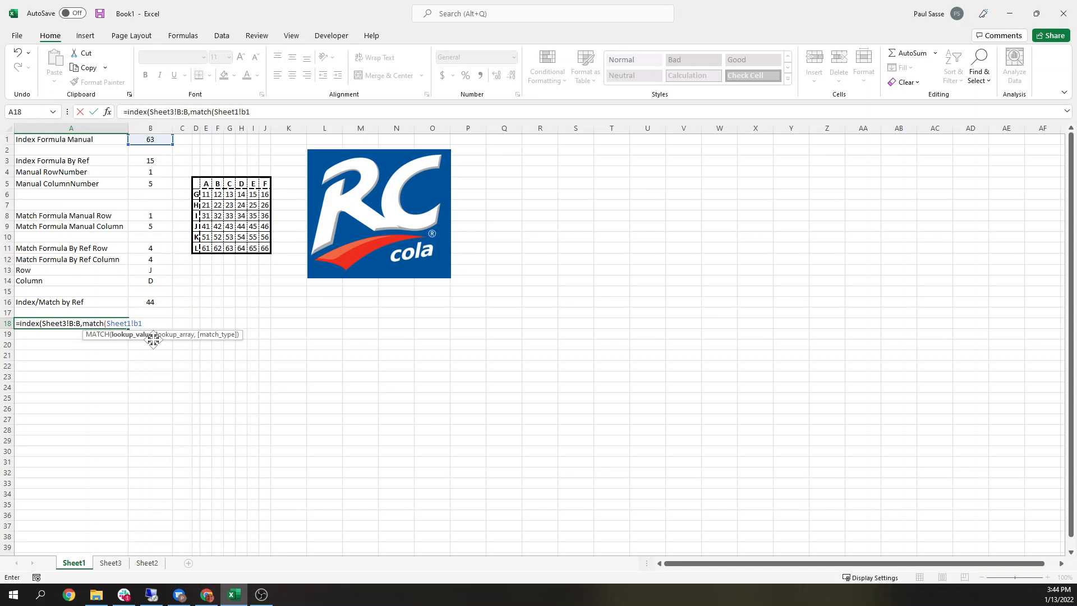
pyautogui.write('8,')
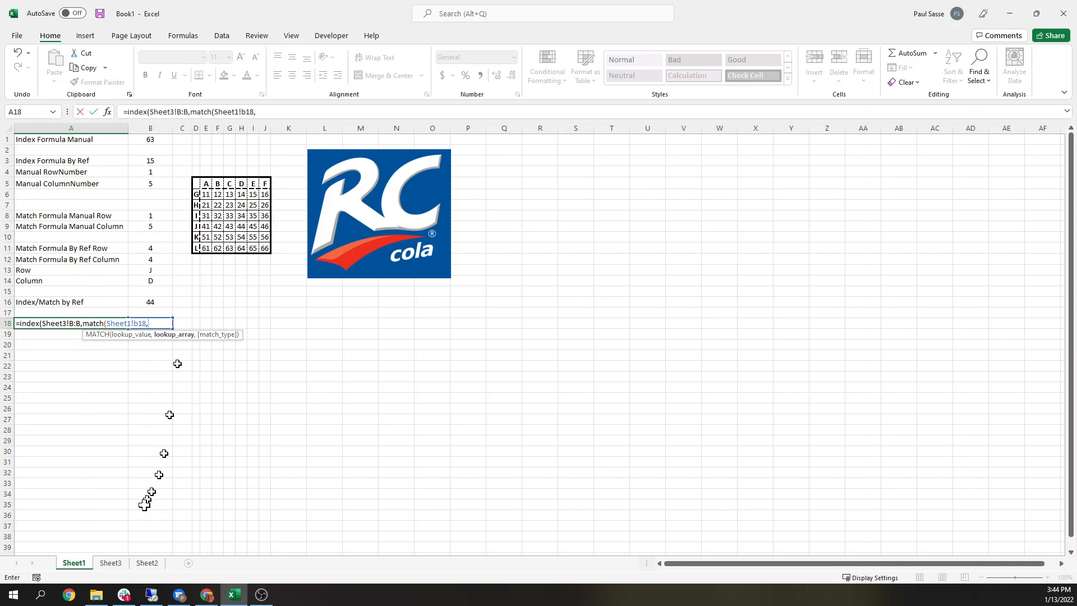
pyautogui.click(111, 562)
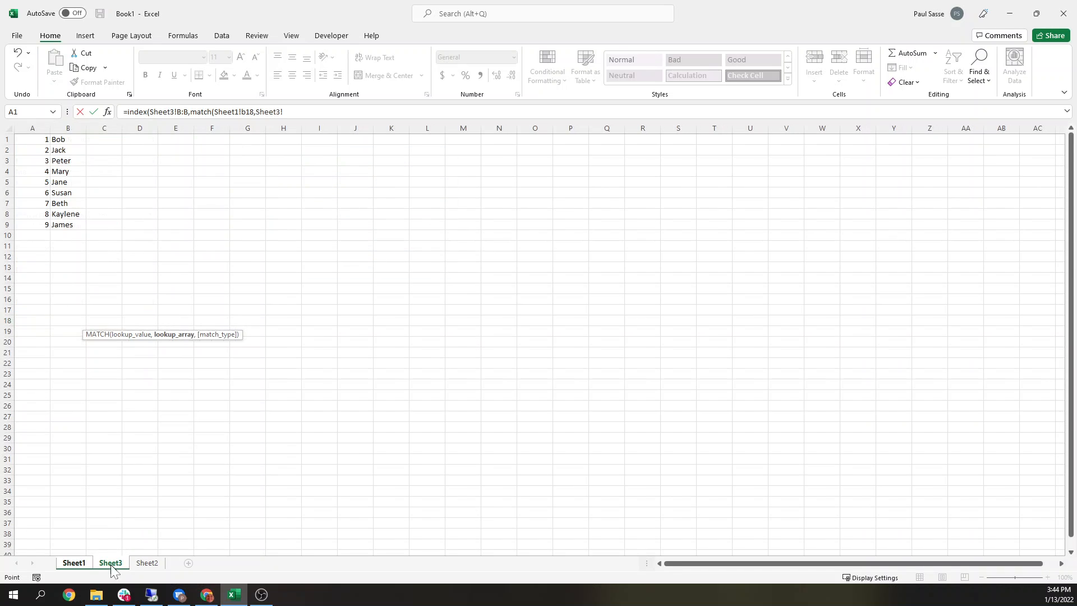
pyautogui.click(32, 127)
pyautogui.write(',0),1)')
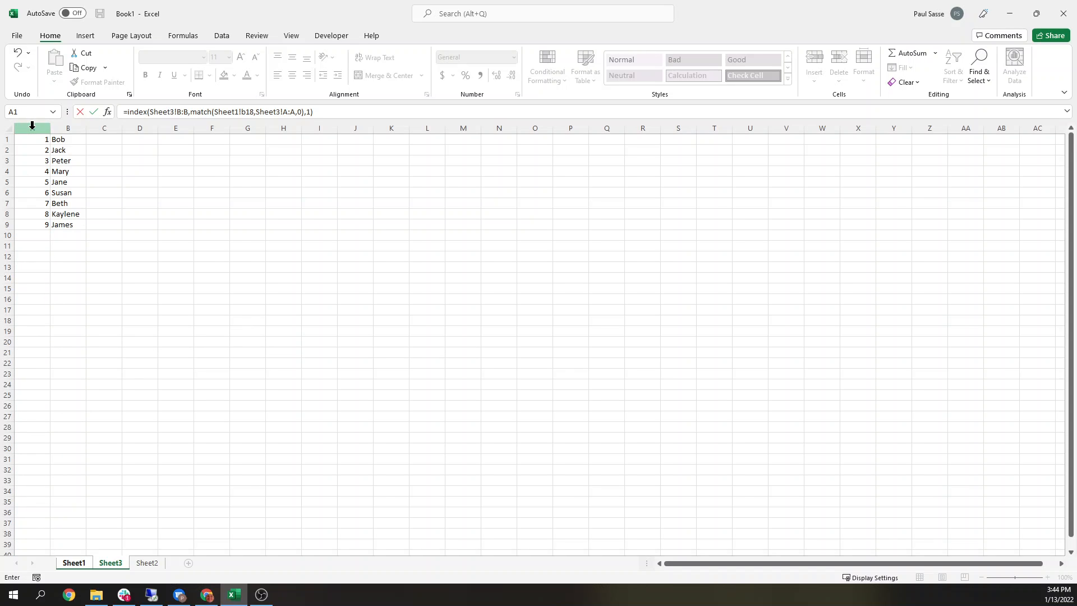
pyautogui.press('Return')
# Step: Remove the Sheet1! prefix from the MATCH lookup reference in A18's formula
pyautogui.press('Up')
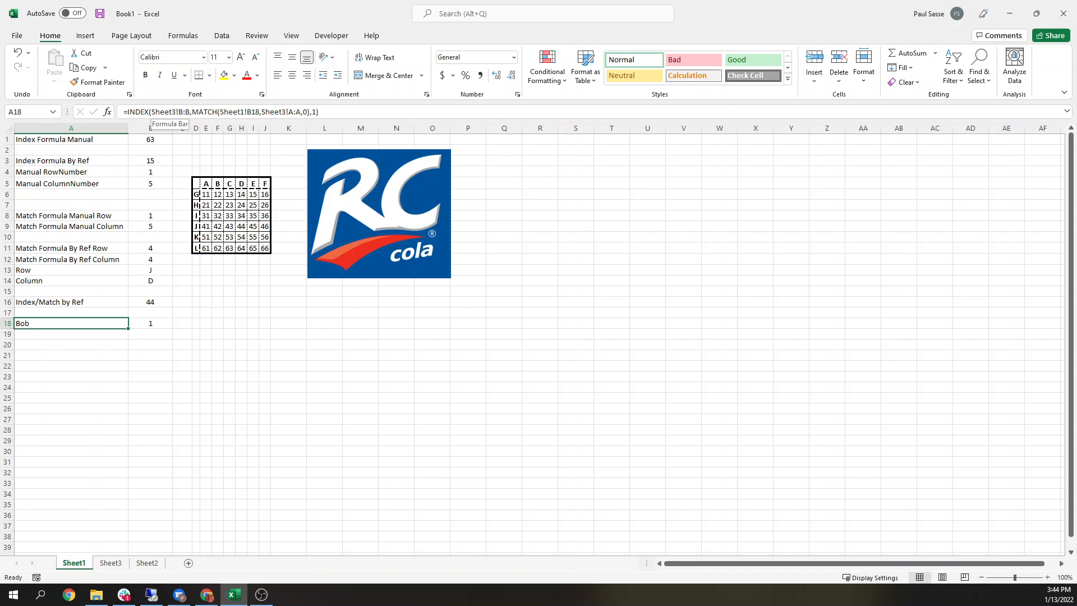
pyautogui.click(111, 562)
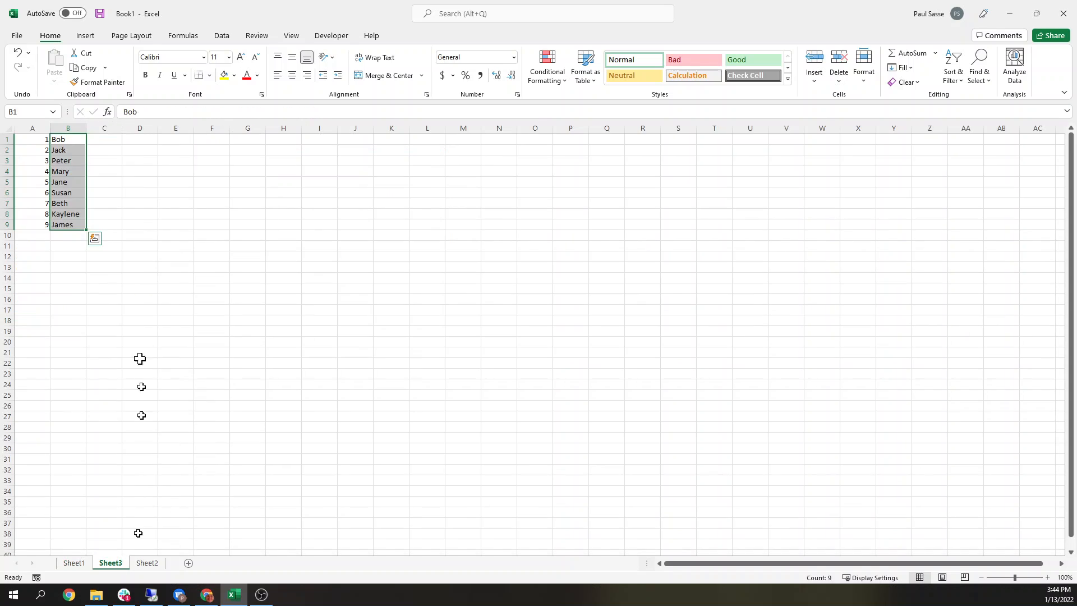
pyautogui.click(75, 563)
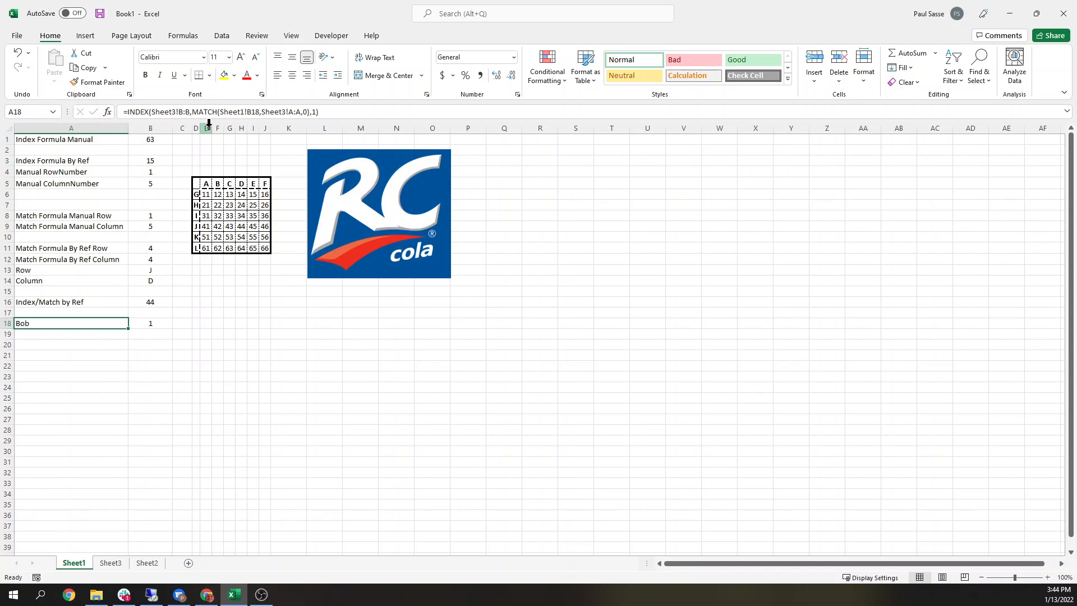
pyautogui.click(253, 111)
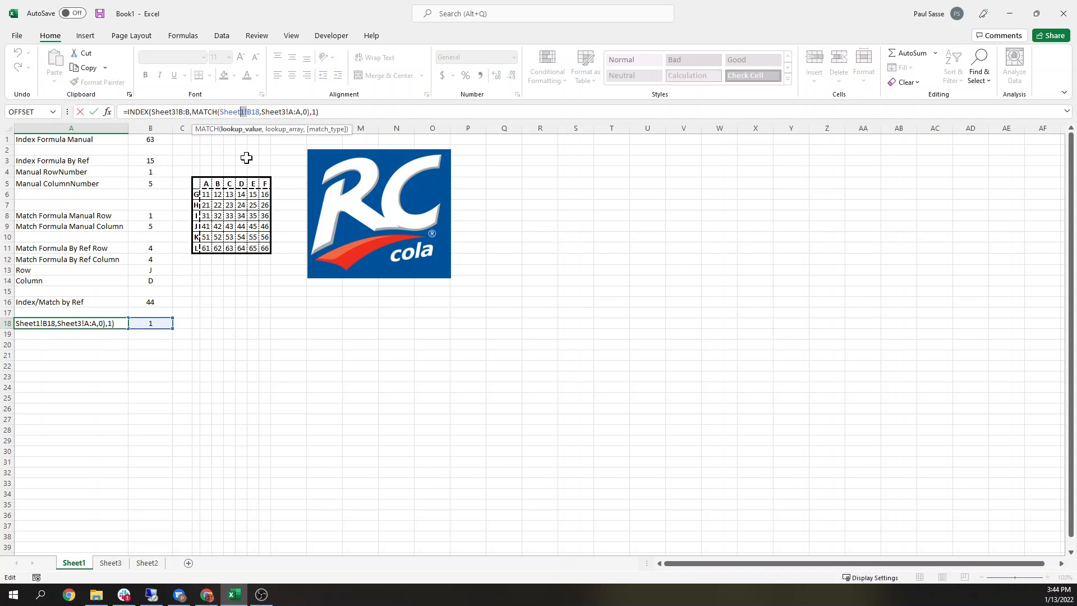
pyautogui.press('Return')
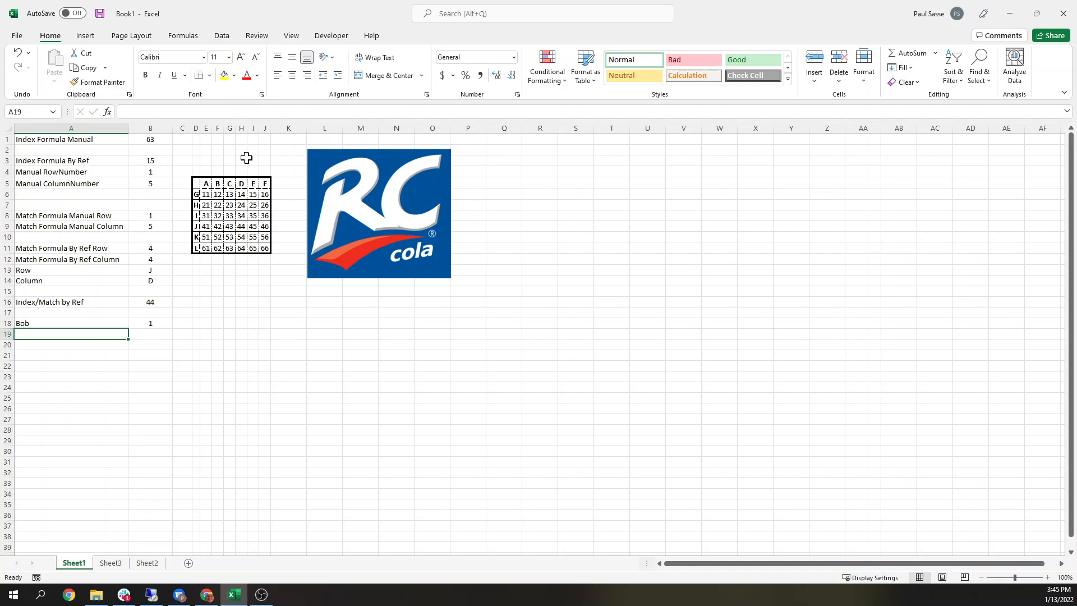
# Step: Compare B18 and the A18 formula with the name list on the new sheet
pyautogui.press('Up')
pyautogui.press('Right')
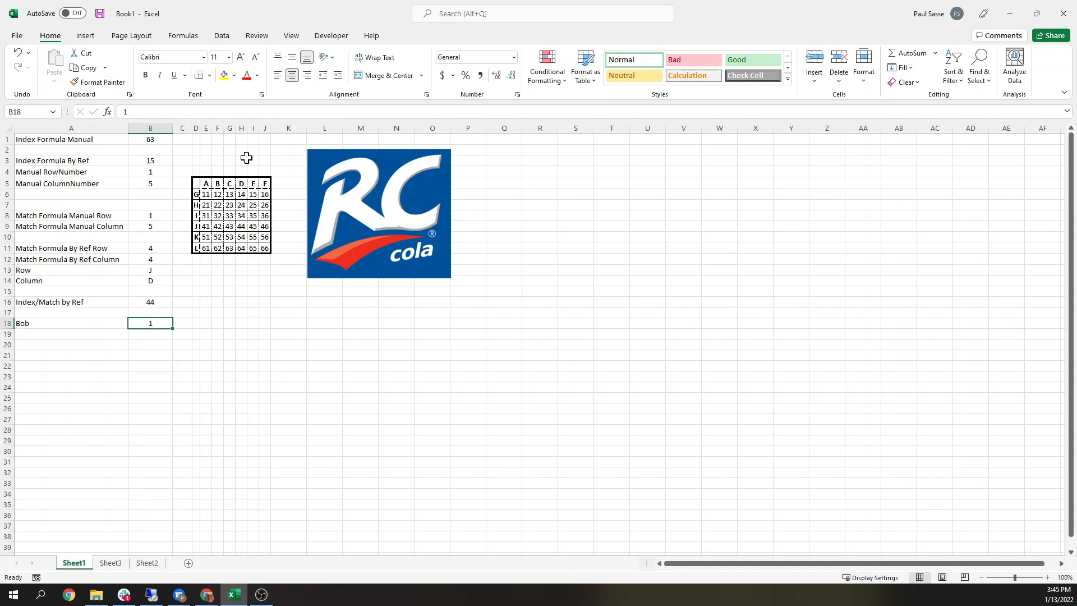
pyautogui.click(103, 323)
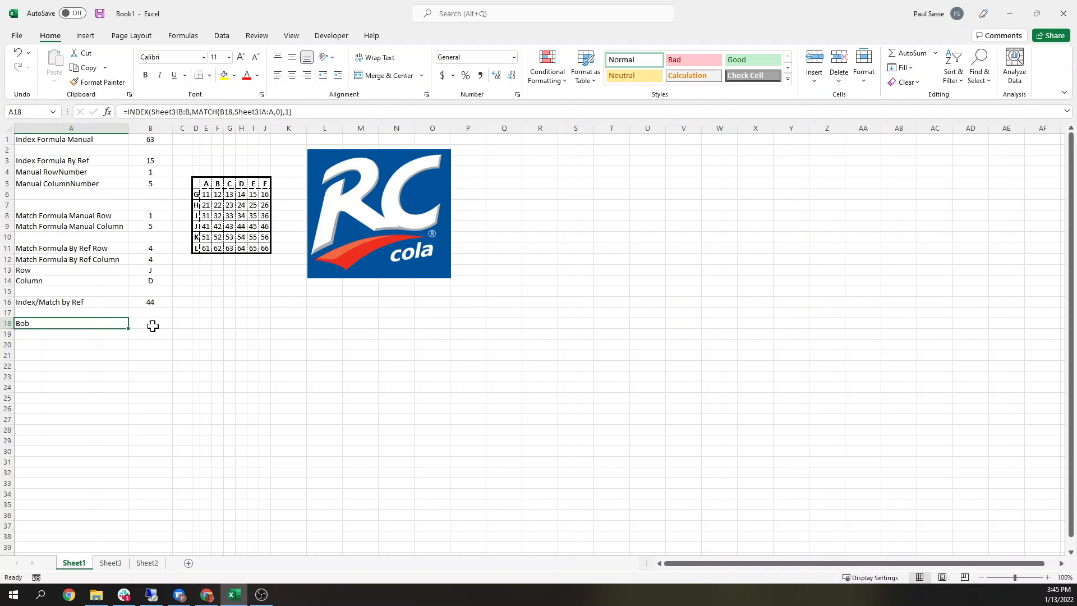
pyautogui.click(110, 563)
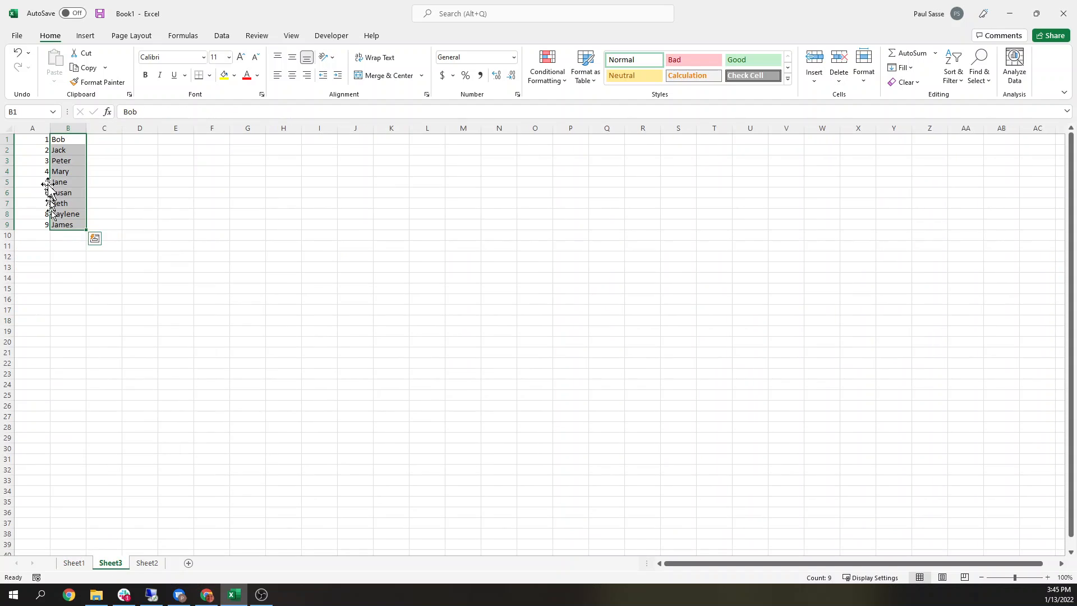
# Step: Compare the numbered name list on Sheet3 with the lookup number in B18 on Sheet1
pyautogui.click(37, 128)
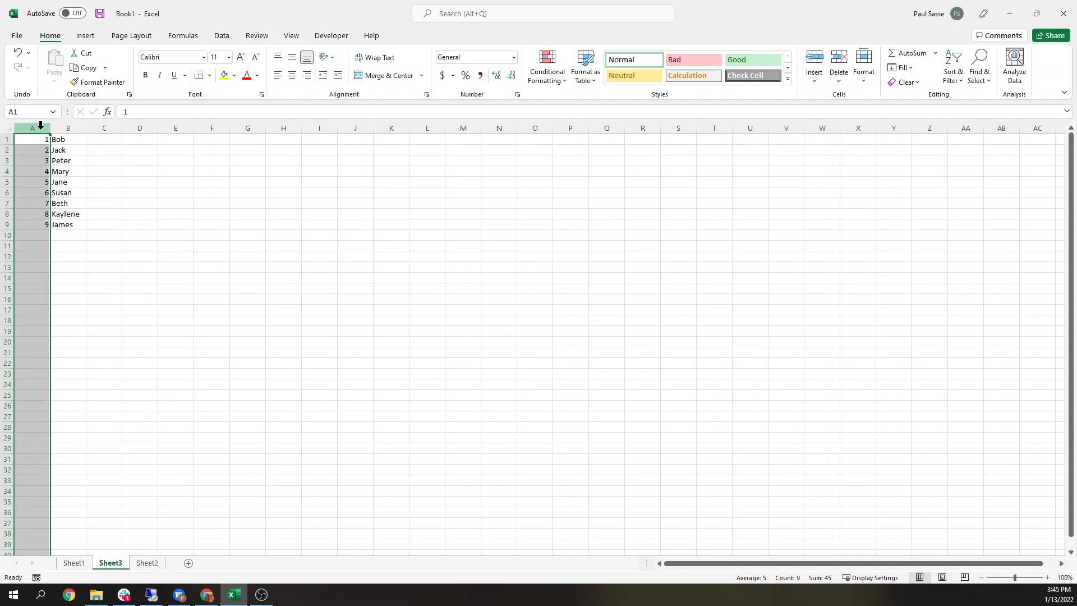
pyautogui.click(85, 563)
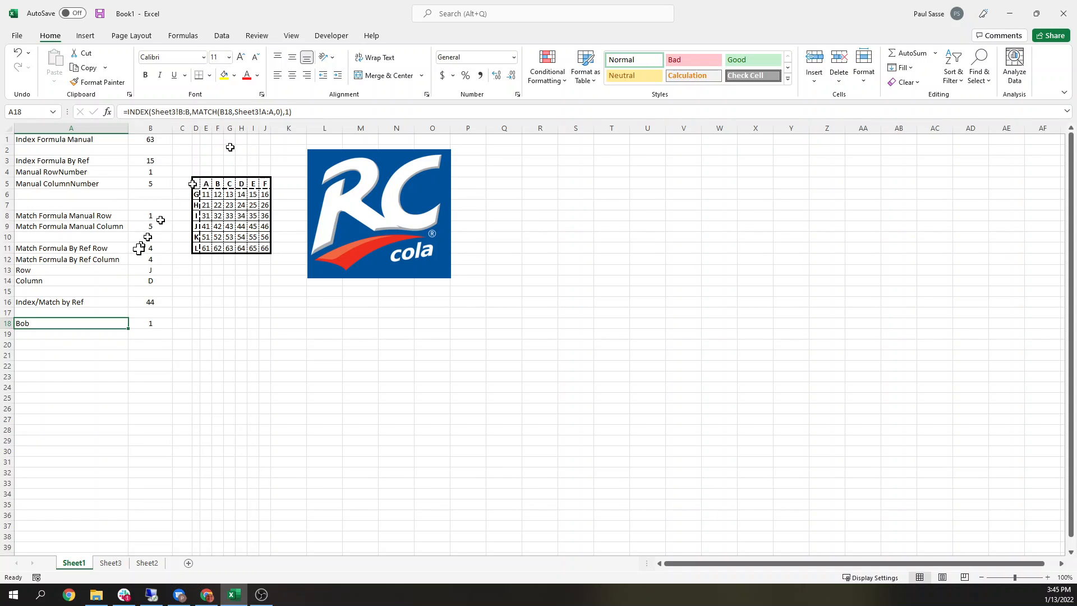
pyautogui.click(149, 323)
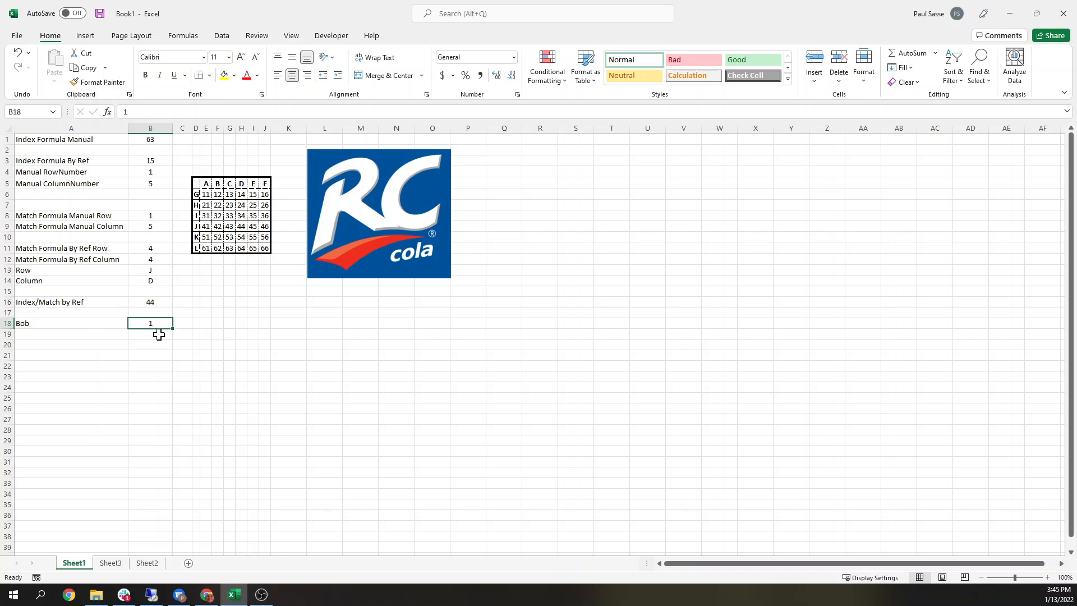
pyautogui.click(112, 563)
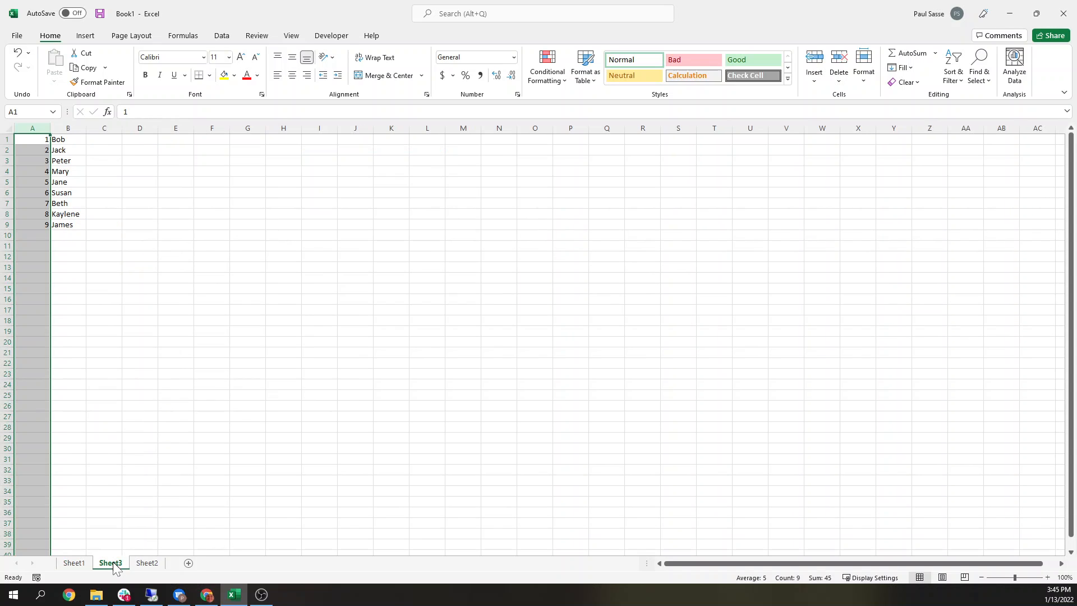
pyautogui.click(76, 563)
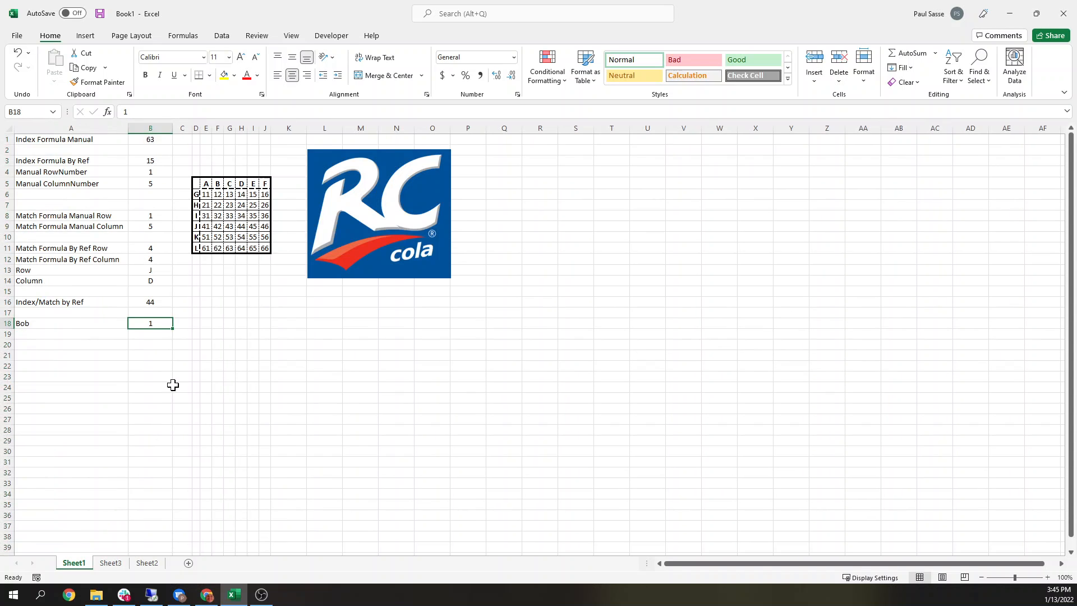
# Step: Enter the numbers 2 through 7 in turn in B18 to test the name lookup in A18
pyautogui.write('2')
pyautogui.press('Return')
pyautogui.press('Up')
pyautogui.write('3')
pyautogui.press('Return')
pyautogui.press('Up')
pyautogui.write('4')
pyautogui.press('Return')
pyautogui.press('Up')
pyautogui.write('5')
pyautogui.press('Return')
pyautogui.press('Up')
pyautogui.write('6')
pyautogui.press('Return')
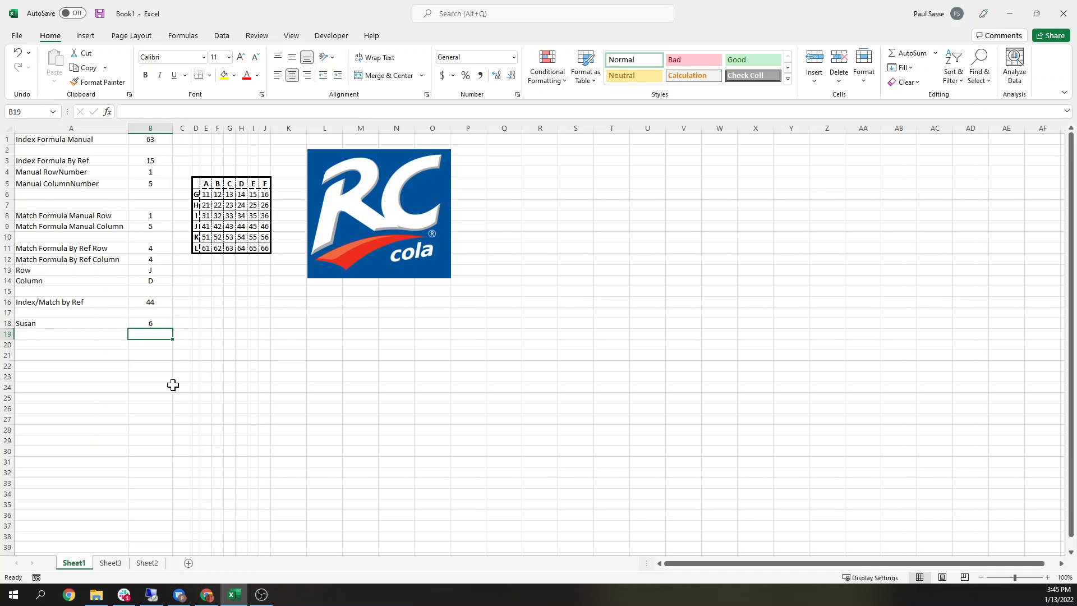
pyautogui.press('Up')
pyautogui.write('7')
pyautogui.press('Return')
# Step: Check B18 against the numbers and names on Sheet3 again
pyautogui.click(160, 324)
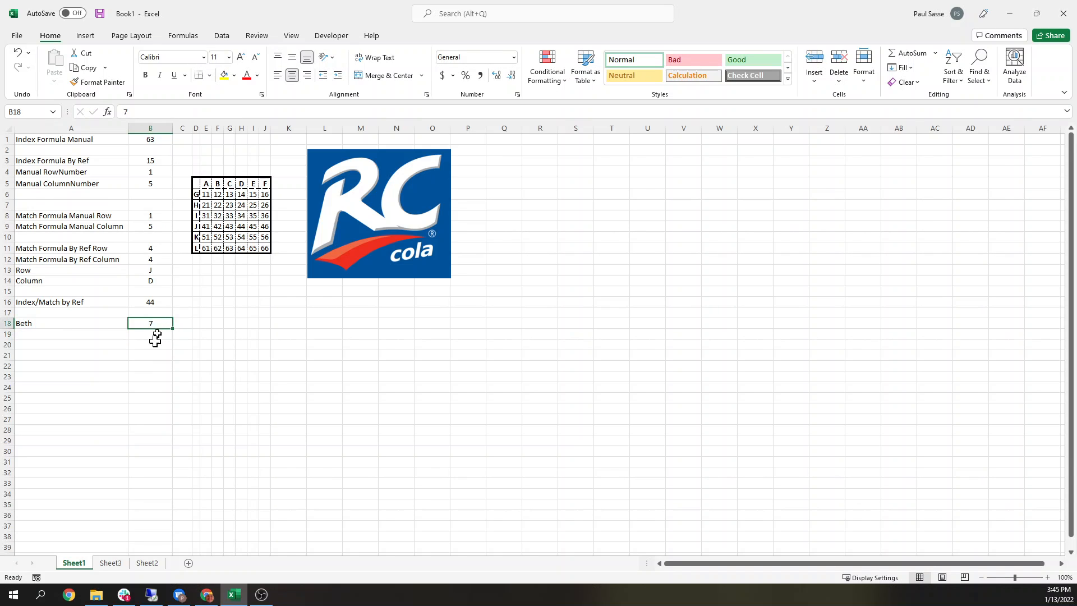
pyautogui.click(112, 563)
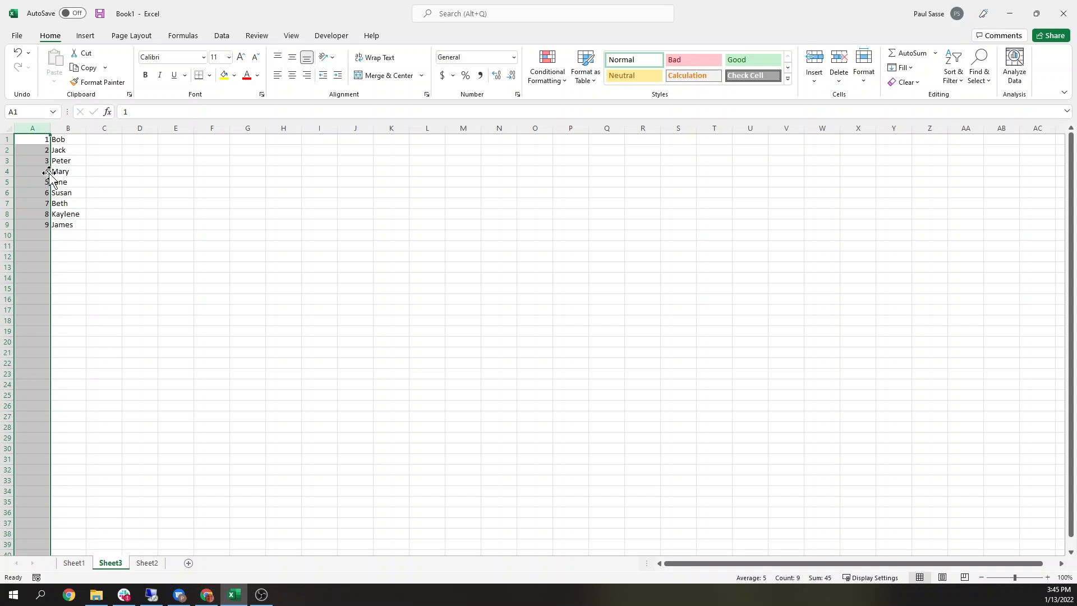
pyautogui.click(40, 203)
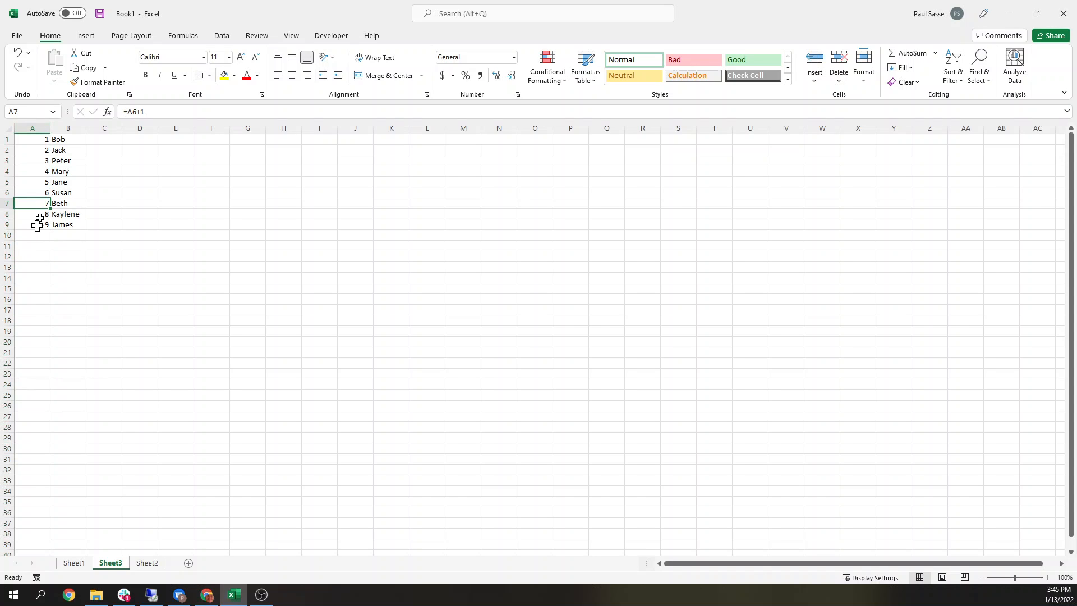
pyautogui.click(74, 562)
# Step: Enter 8 and then 9 in B18 to test the last names in the list
pyautogui.write('8')
pyautogui.press('Return')
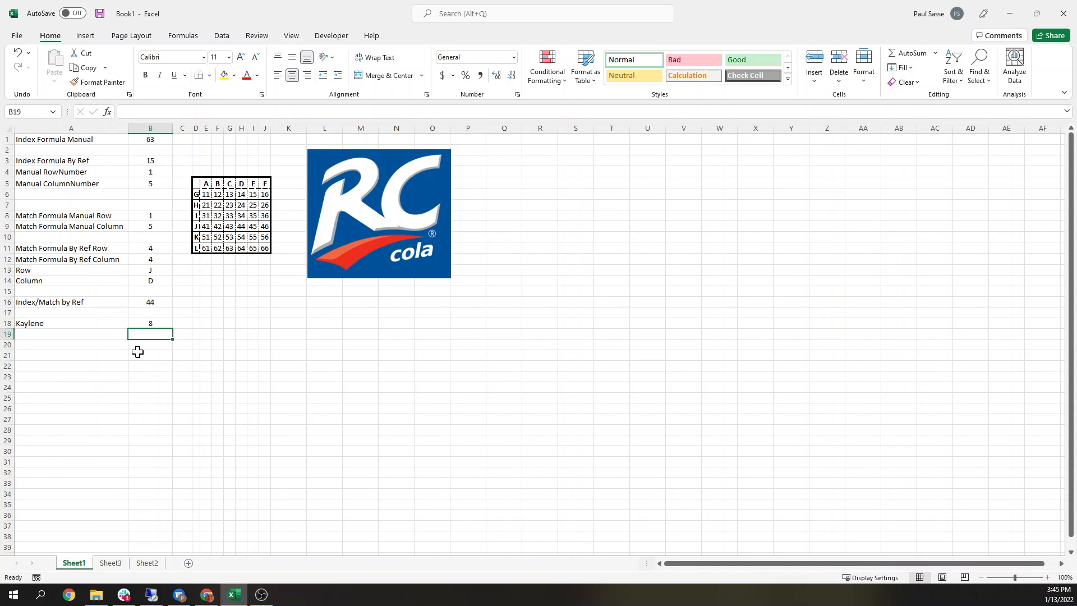
pyautogui.press('Up')
pyautogui.write('9')
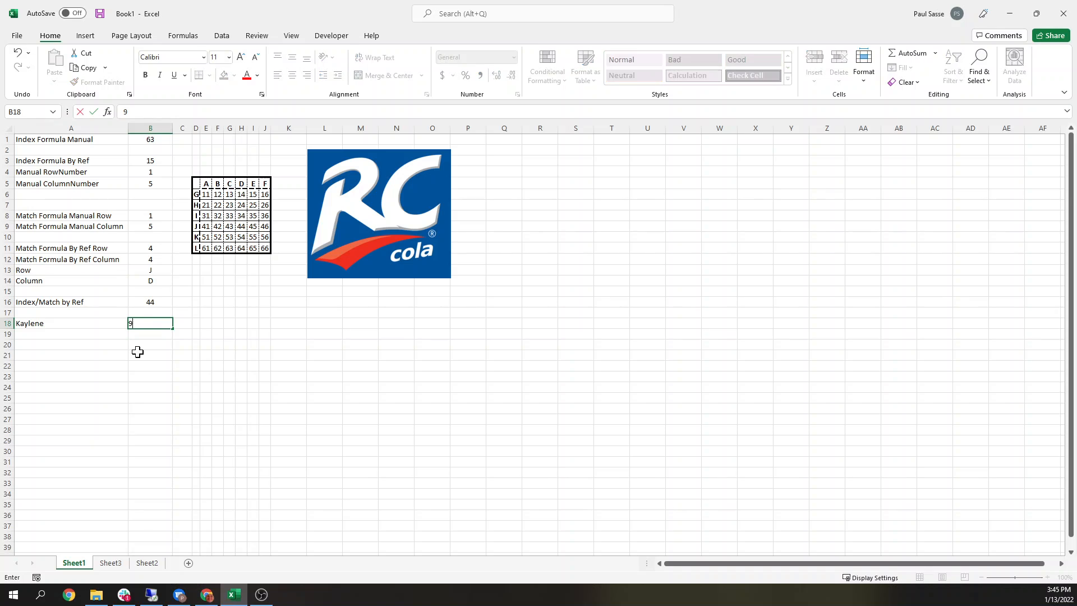
pyautogui.press('Return')
pyautogui.press('Up')
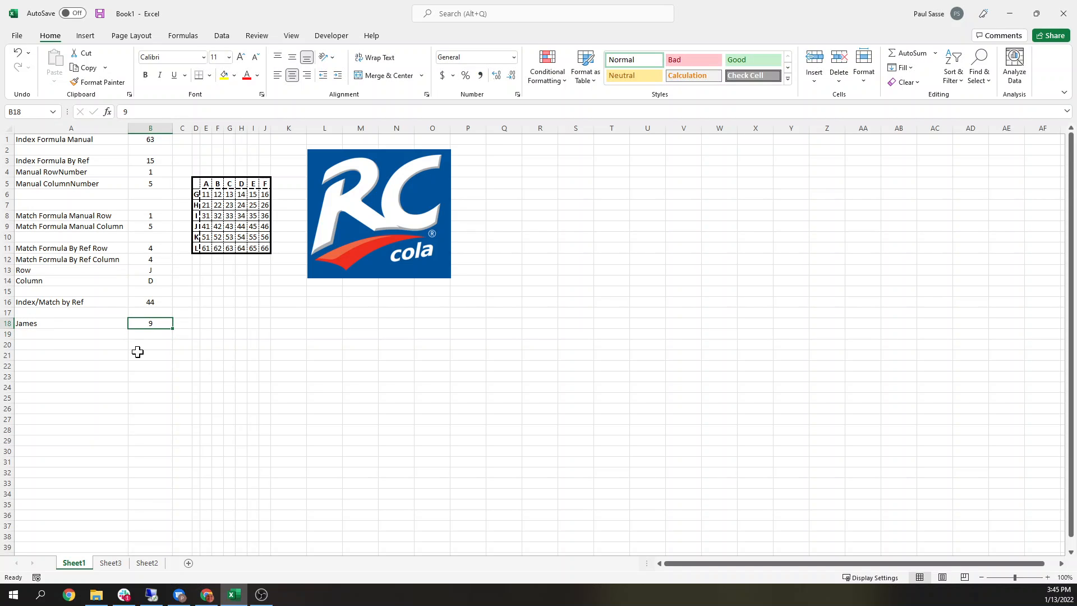